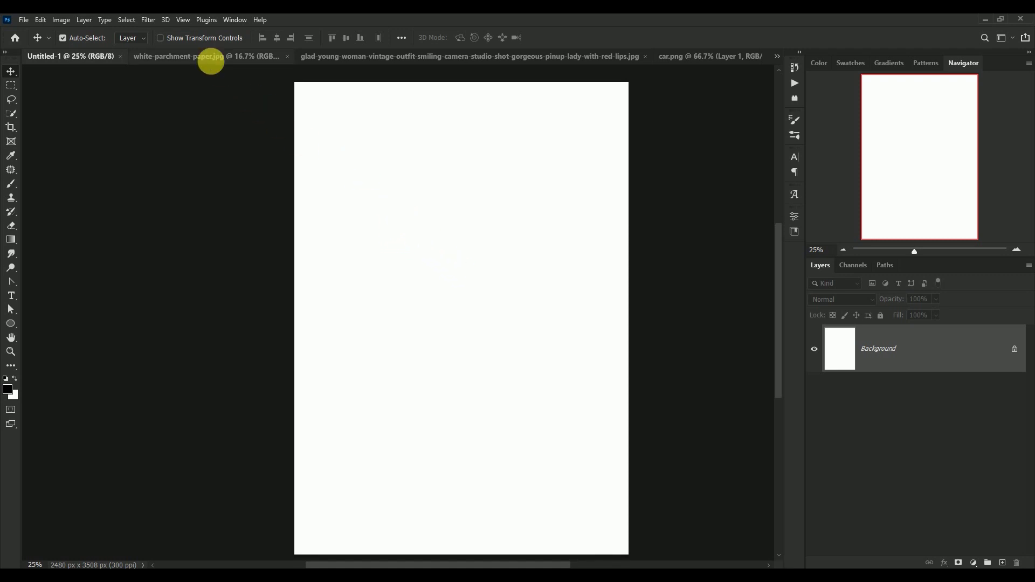
- Paste the parchment texture into Untitled-1 as a new layer and close the parchment file
{"action": "left_click", "coordinate": [206, 55]}
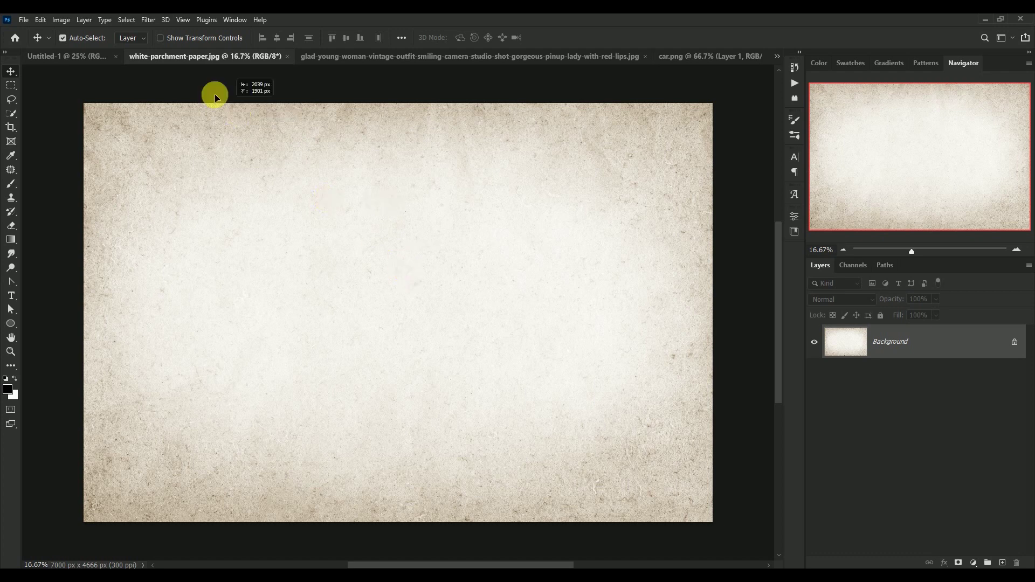
{"action": "left_click", "coordinate": [98, 63]}
{"action": "key", "text": "ctrl+v"}
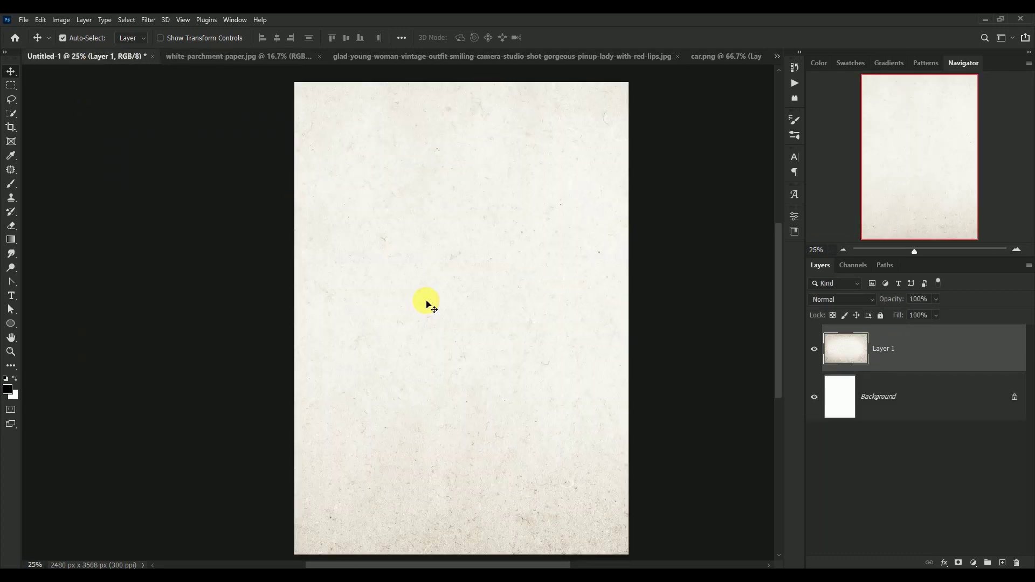
{"action": "left_click", "coordinate": [219, 58]}
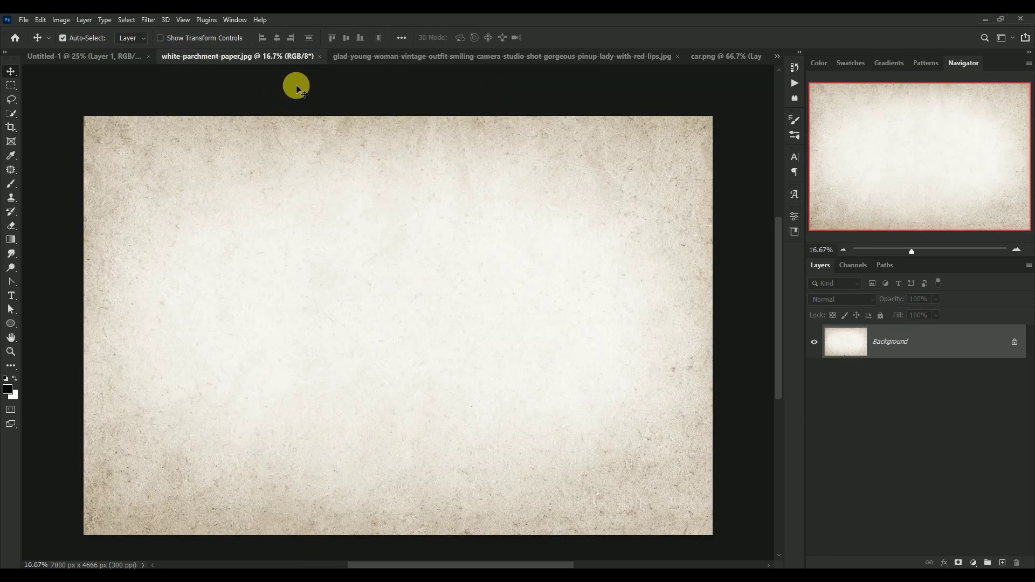
{"action": "left_click", "coordinate": [319, 57]}
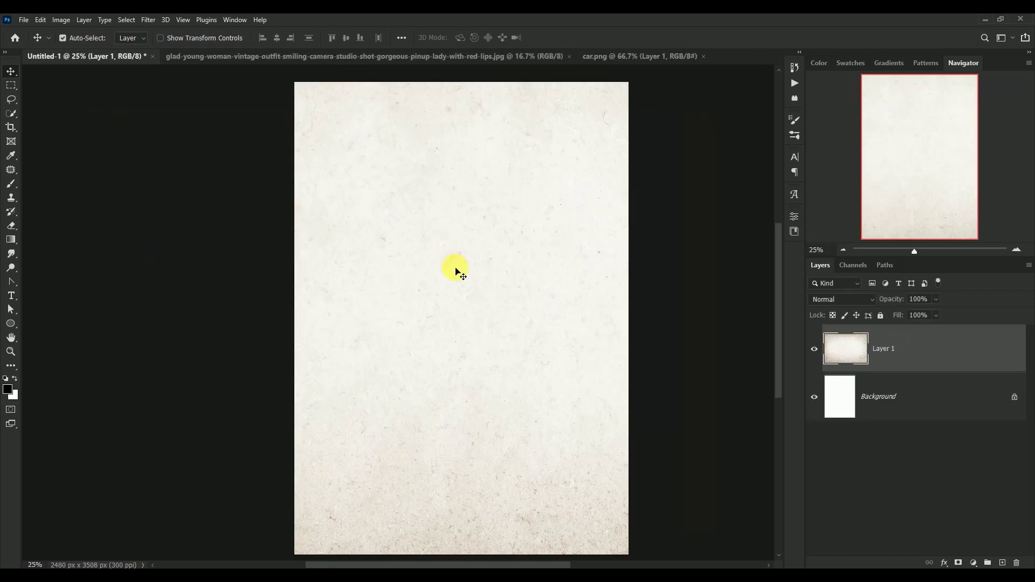
- Rotate the parchment layer 90° upright and scale it to fill the canvas
{"action": "key", "text": "ctrl+t"}
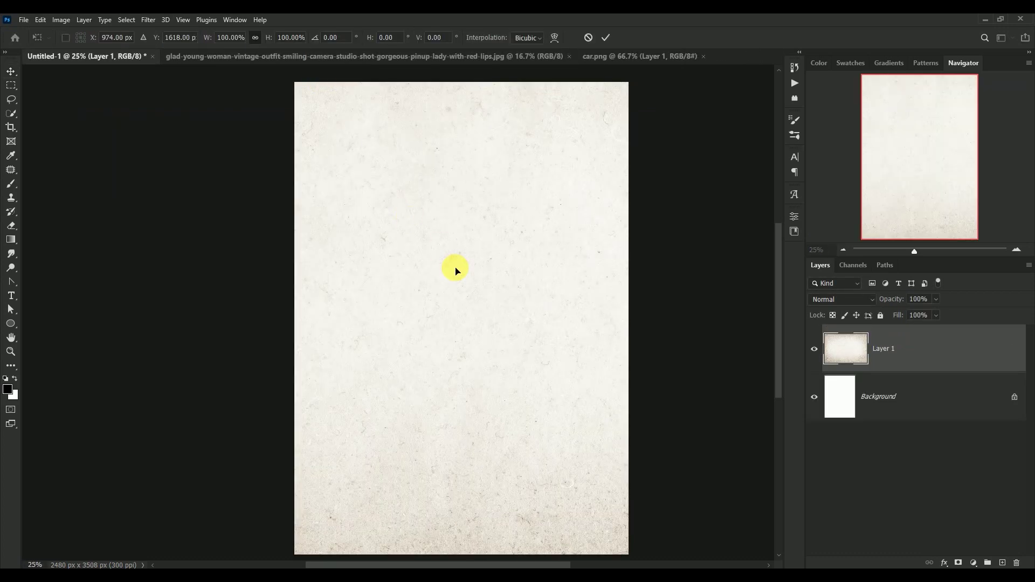
{"action": "key", "text": "ctrl+minus"}
{"action": "key", "text": "ctrl+minus"}
{"action": "mouse_move", "coordinate": [645, 461]}
{"action": "left_mouse_down"}
{"action": "mouse_move", "coordinate": [486, 358]}
{"action": "mouse_move", "coordinate": [200, 394]}
{"action": "mouse_move", "coordinate": [224, 404]}
{"action": "left_mouse_up"}
{"action": "left_click_drag", "start_coordinate": [393, 299], "coordinate": [474, 340]}
{"action": "left_click_drag", "start_coordinate": [533, 145], "coordinate": [528, 181]}
{"action": "left_click_drag", "start_coordinate": [469, 233], "coordinate": [477, 240]}
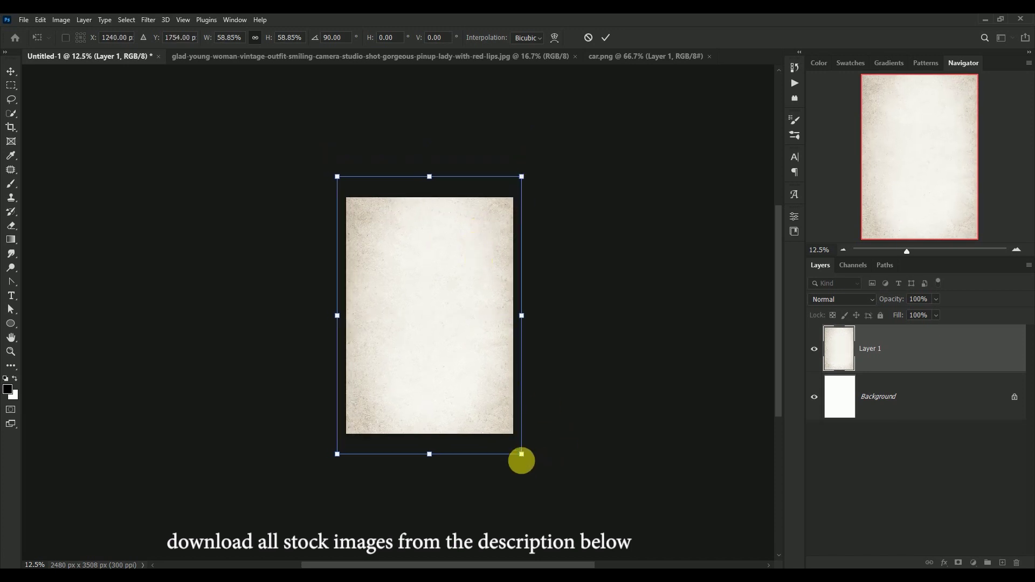
{"action": "left_click_drag", "start_coordinate": [522, 454], "coordinate": [517, 449]}
{"action": "left_click_drag", "start_coordinate": [447, 354], "coordinate": [447, 357]}
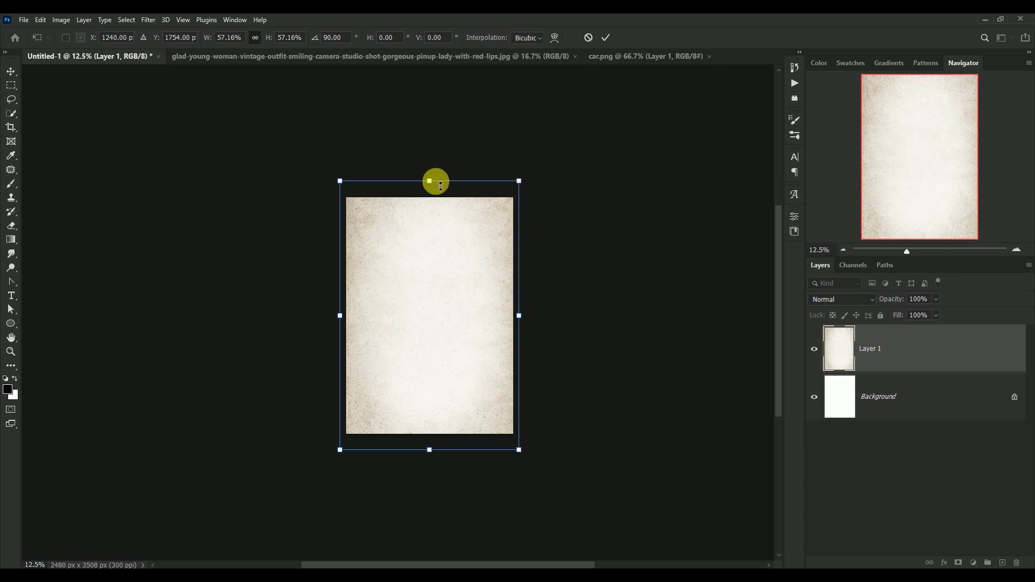
{"action": "left_click_drag", "start_coordinate": [440, 186], "coordinate": [440, 193]}
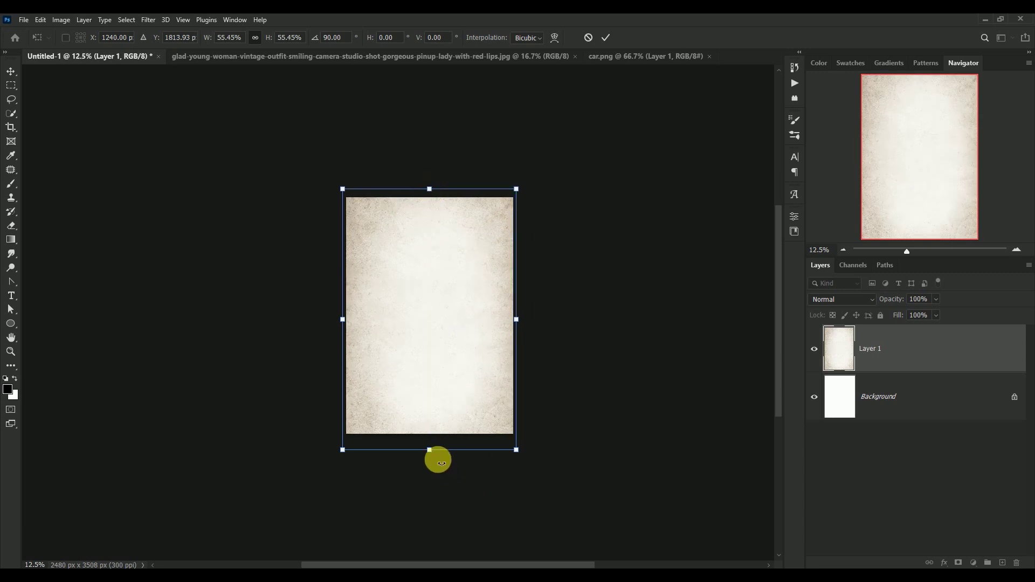
{"action": "left_click_drag", "start_coordinate": [430, 450], "coordinate": [430, 445]}
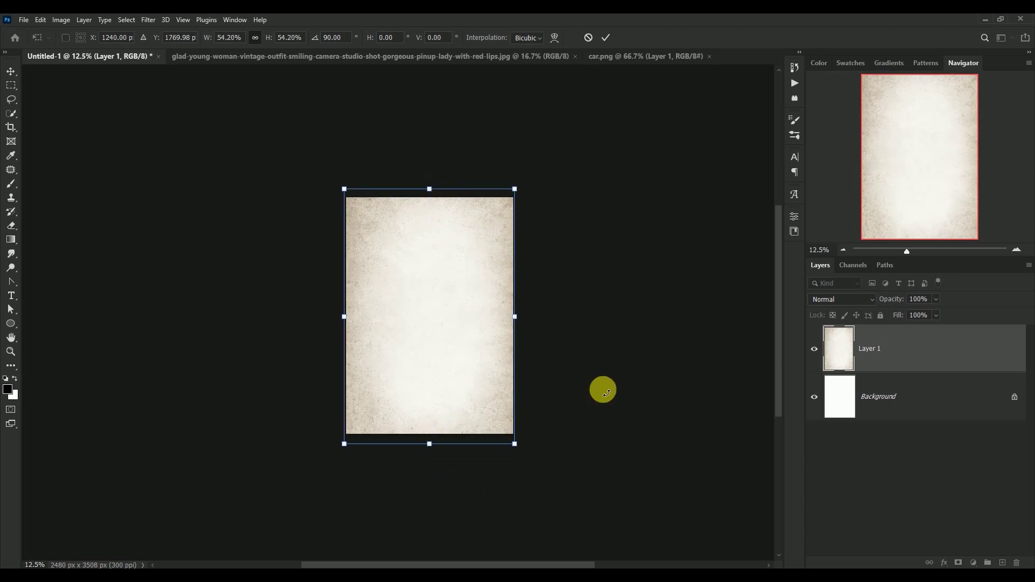
{"action": "key", "text": "Return"}
{"action": "key", "text": "ctrl+0"}
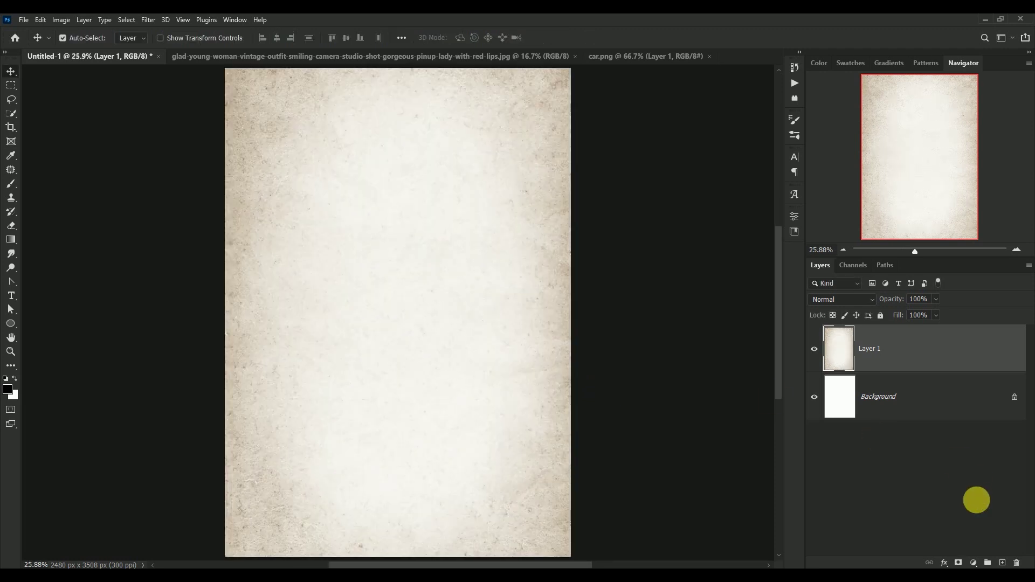
- Clip a Hue/Saturation adjustment to the parchment with Saturation -100 and Lightness -21
{"action": "left_click", "coordinate": [976, 563]}
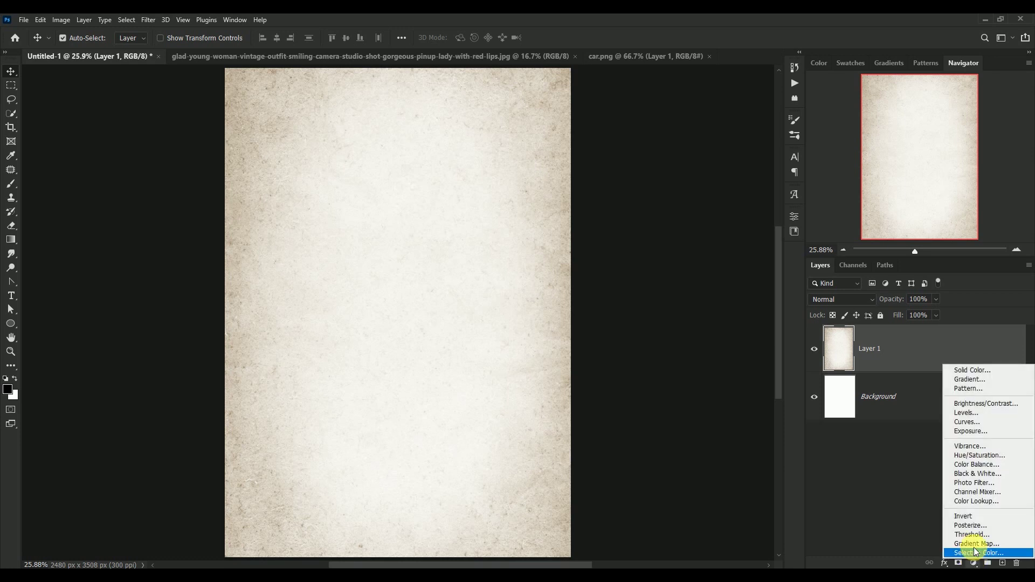
{"action": "left_click", "coordinate": [995, 455]}
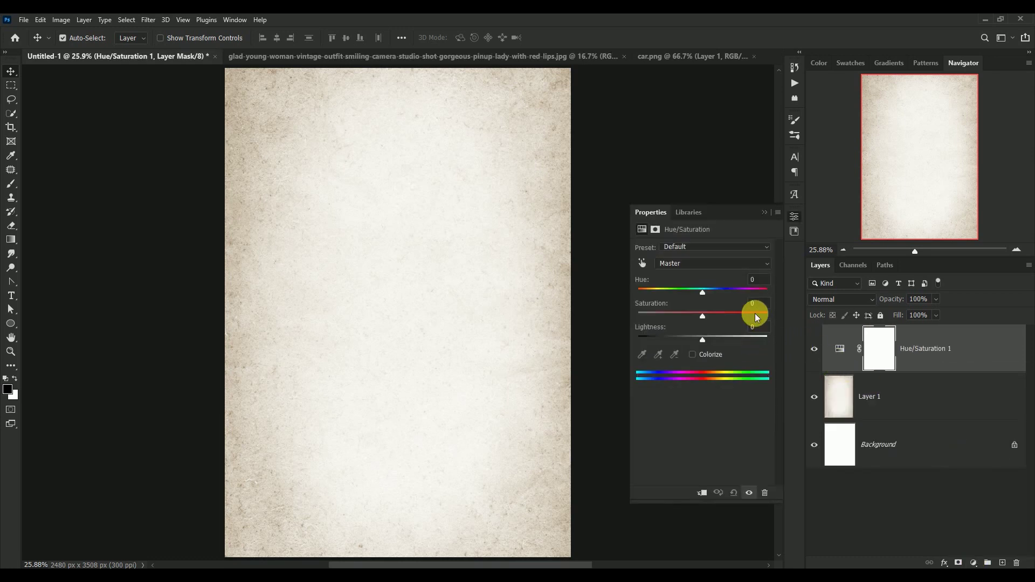
{"action": "left_click_drag", "start_coordinate": [703, 314], "coordinate": [613, 315]}
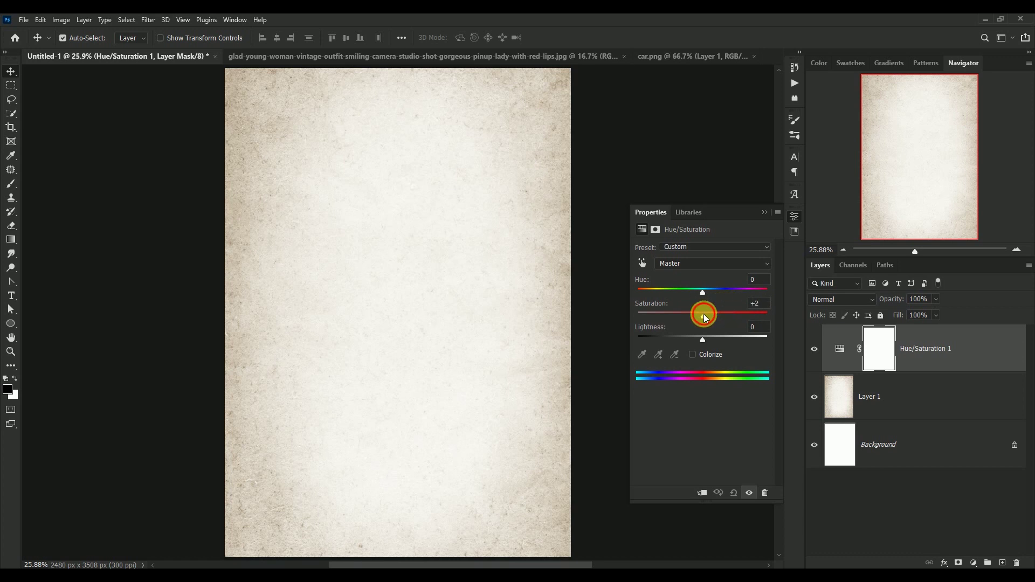
{"action": "left_click", "coordinate": [760, 327]}
{"action": "type", "text": "-"}
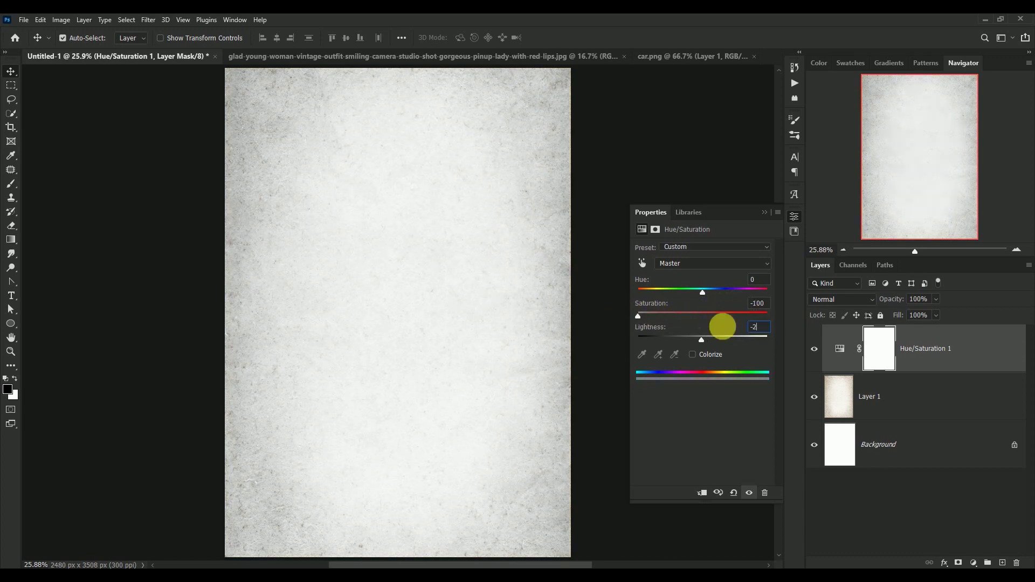
{"action": "type", "text": "21"}
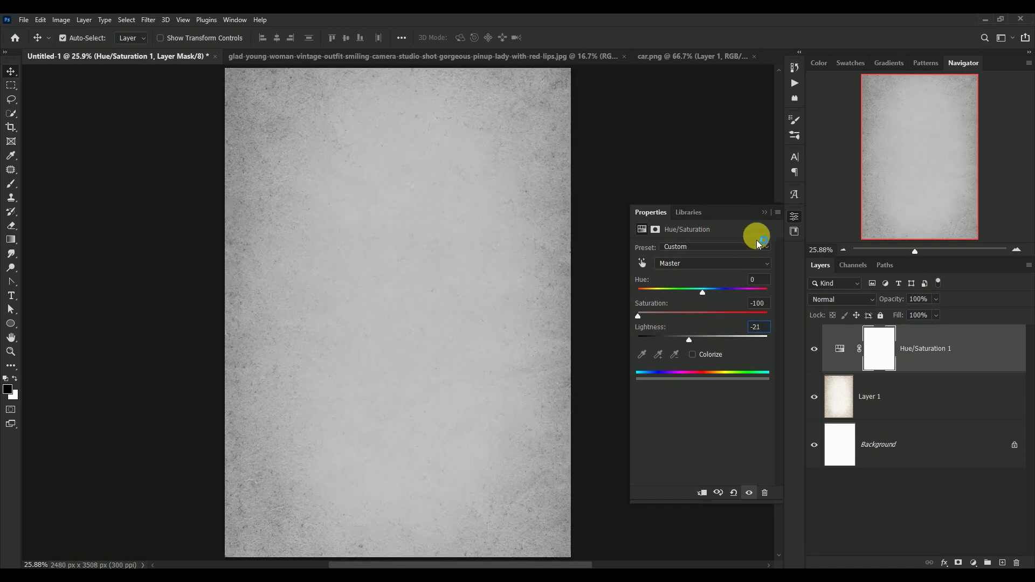
{"action": "left_click", "coordinate": [702, 494]}
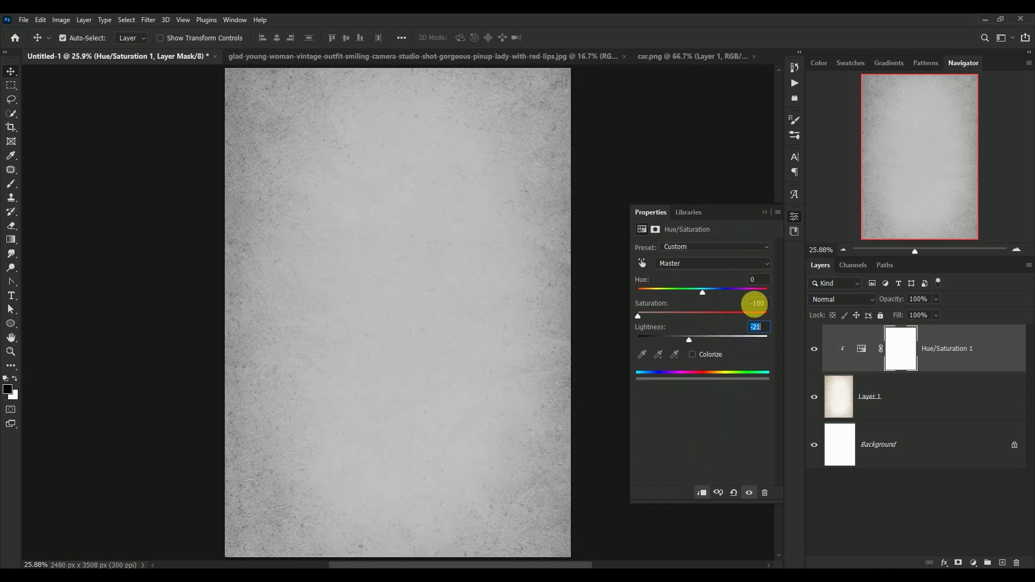
{"action": "left_click", "coordinate": [763, 212]}
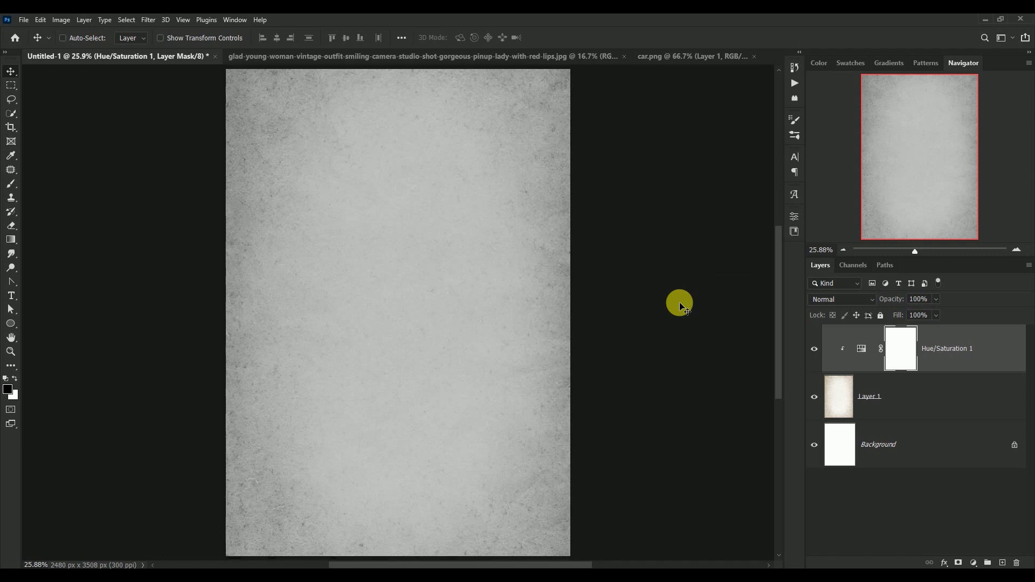
{"action": "key", "text": "ctrl+minus"}
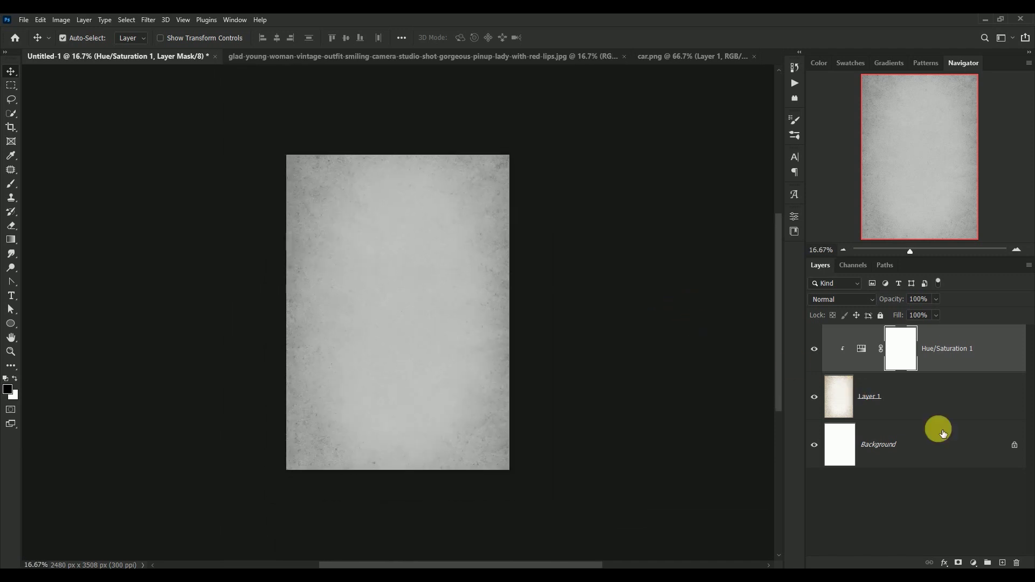
- Clip a Curves adjustment to the parchment, pulling a midpoint down from 177 to 157
{"action": "left_click", "coordinate": [973, 562]}
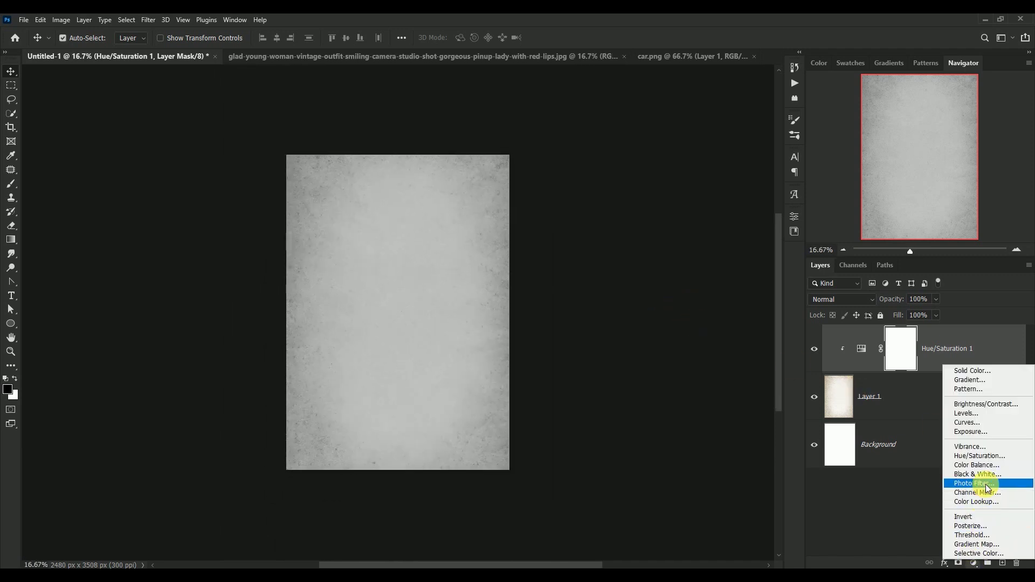
{"action": "left_click", "coordinate": [988, 422]}
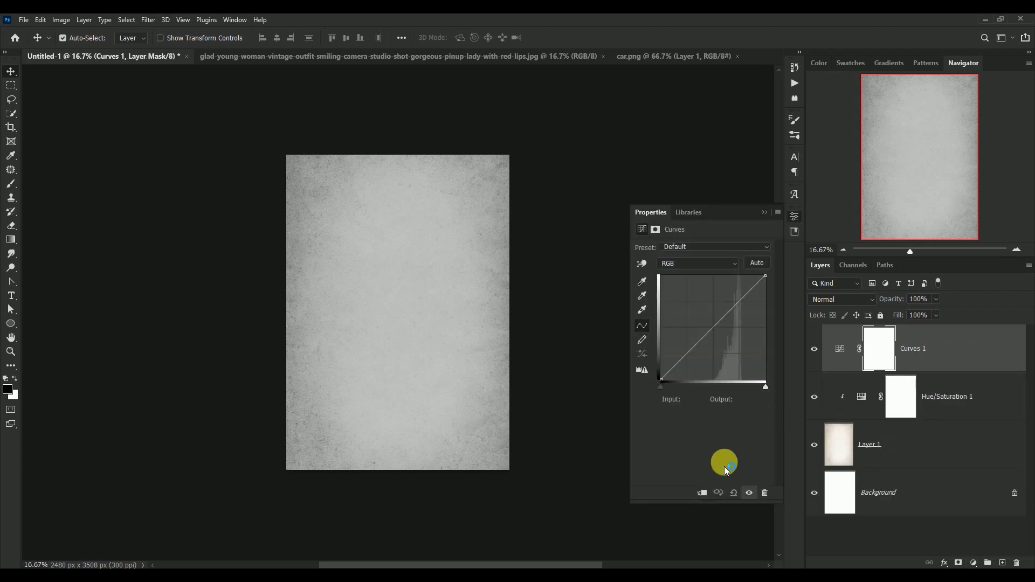
{"action": "left_click", "coordinate": [701, 492]}
{"action": "left_click_drag", "start_coordinate": [721, 333], "coordinate": [727, 328]}
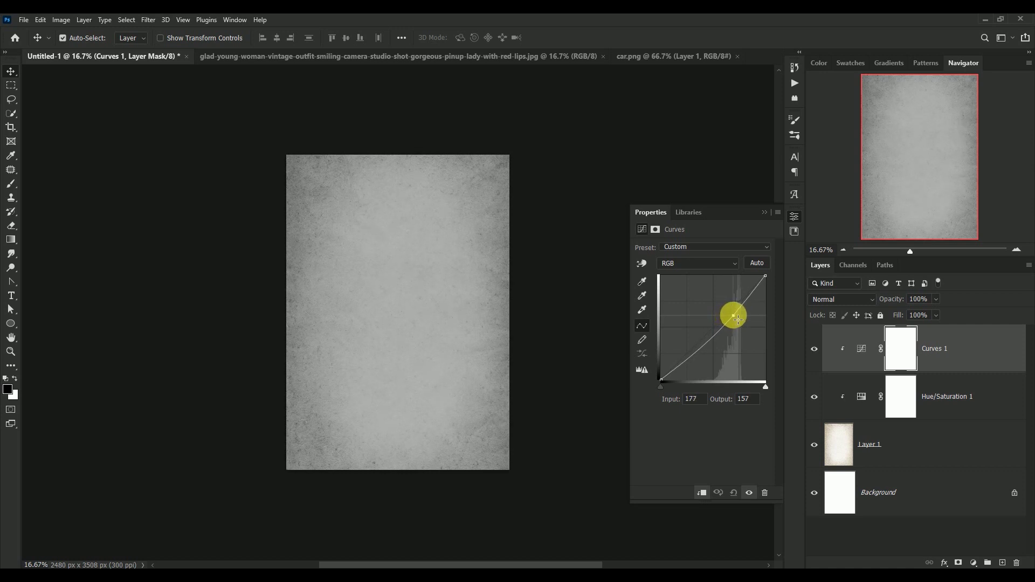
{"action": "left_click", "coordinate": [763, 212]}
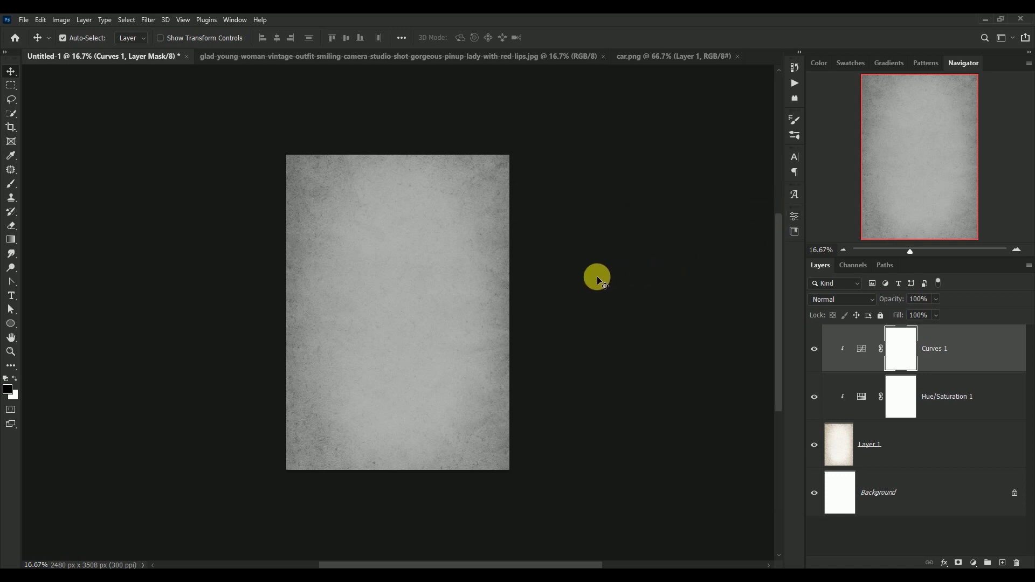
{"action": "key", "text": "ctrl+plus"}
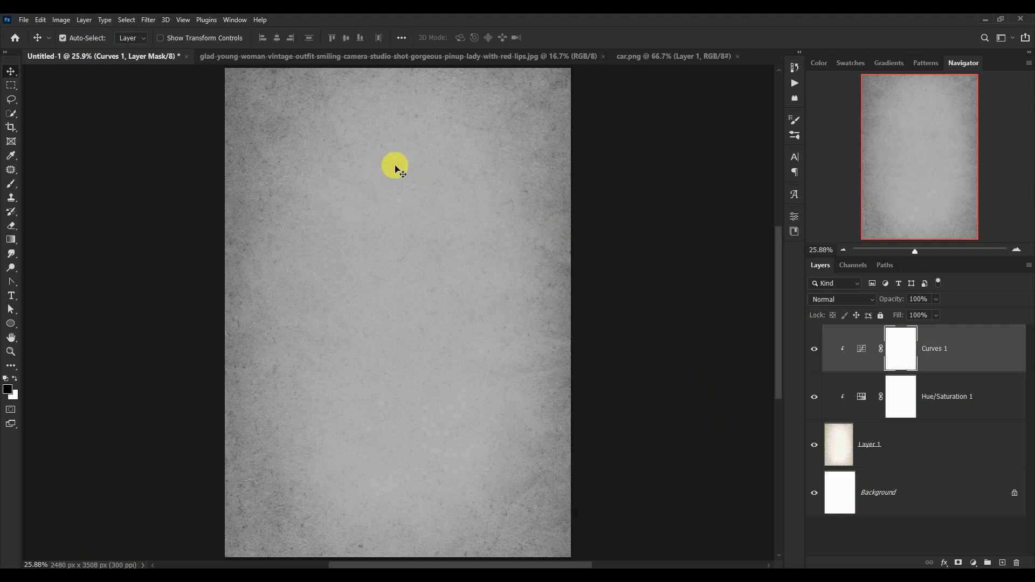
- Cut out the woman with Select Subject and a layer mask, and drag her into the poster
{"action": "left_click", "coordinate": [307, 57]}
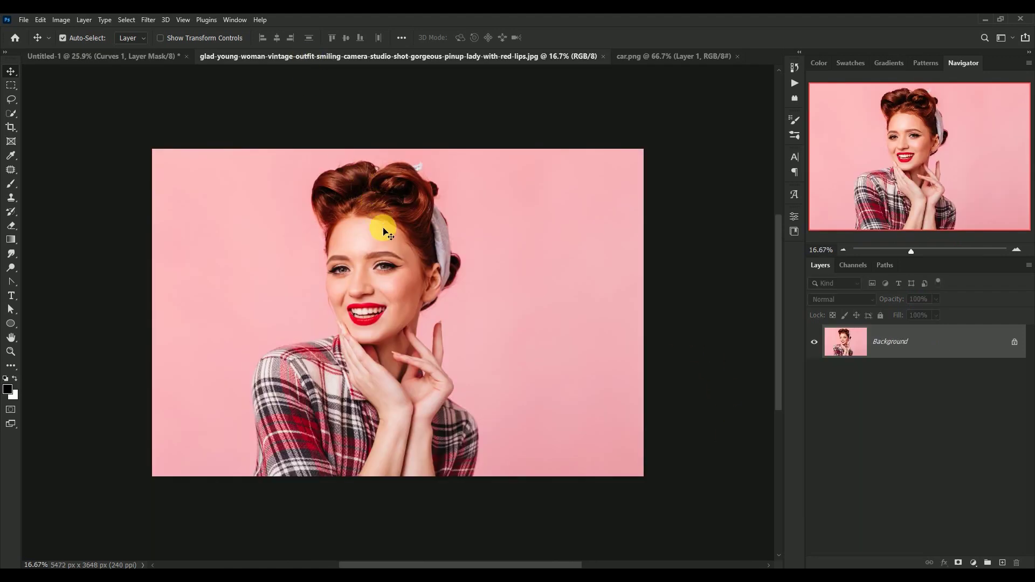
{"action": "left_click", "coordinate": [128, 20]}
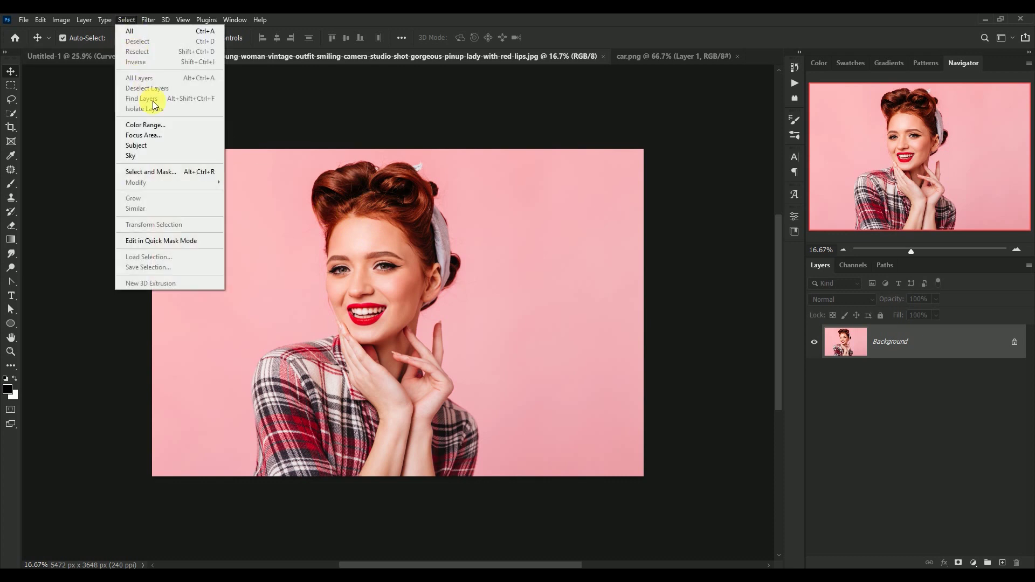
{"action": "left_click", "coordinate": [172, 145]}
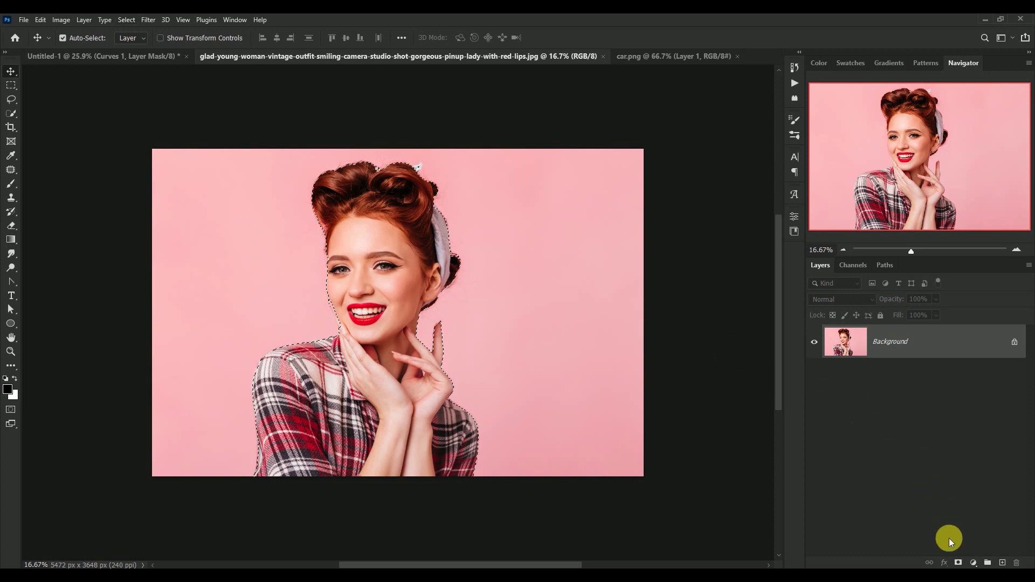
{"action": "left_click", "coordinate": [959, 562]}
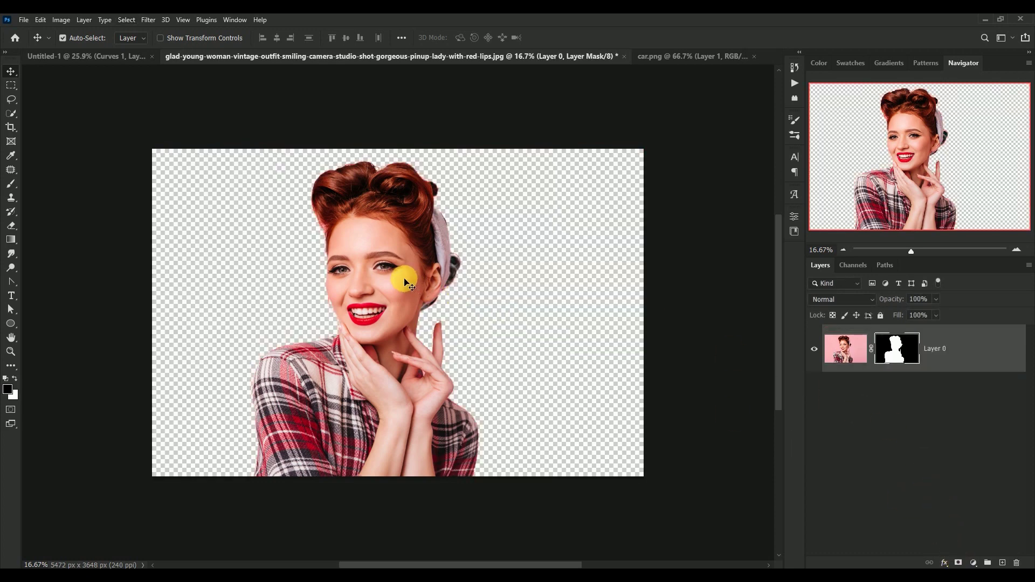
{"action": "mouse_move", "coordinate": [374, 257]}
{"action": "left_mouse_down"}
{"action": "mouse_move", "coordinate": [364, 247]}
{"action": "mouse_move", "coordinate": [383, 304]}
{"action": "mouse_move", "coordinate": [352, 285]}
{"action": "mouse_move", "coordinate": [400, 274]}
{"action": "left_mouse_up"}
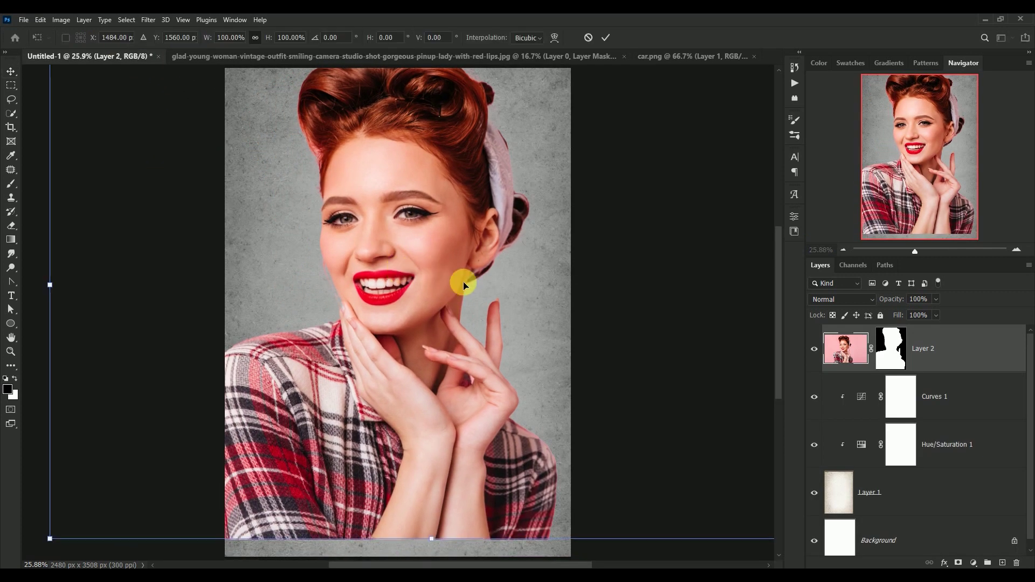
- Scale the woman to about half size and place her in the poster's upper centre
{"action": "key", "text": "ctrl+t"}
{"action": "key", "text": "ctrl+minus"}
{"action": "left_click_drag", "start_coordinate": [666, 457], "coordinate": [450, 314]}
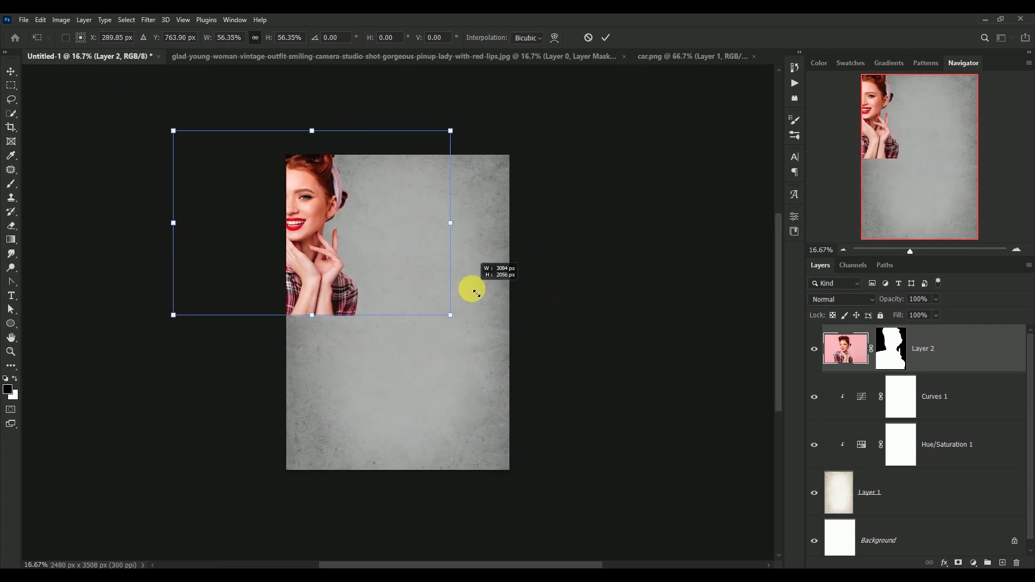
{"action": "mouse_move", "coordinate": [332, 257]}
{"action": "left_mouse_down"}
{"action": "mouse_move", "coordinate": [418, 323]}
{"action": "mouse_move", "coordinate": [434, 321]}
{"action": "left_mouse_up"}
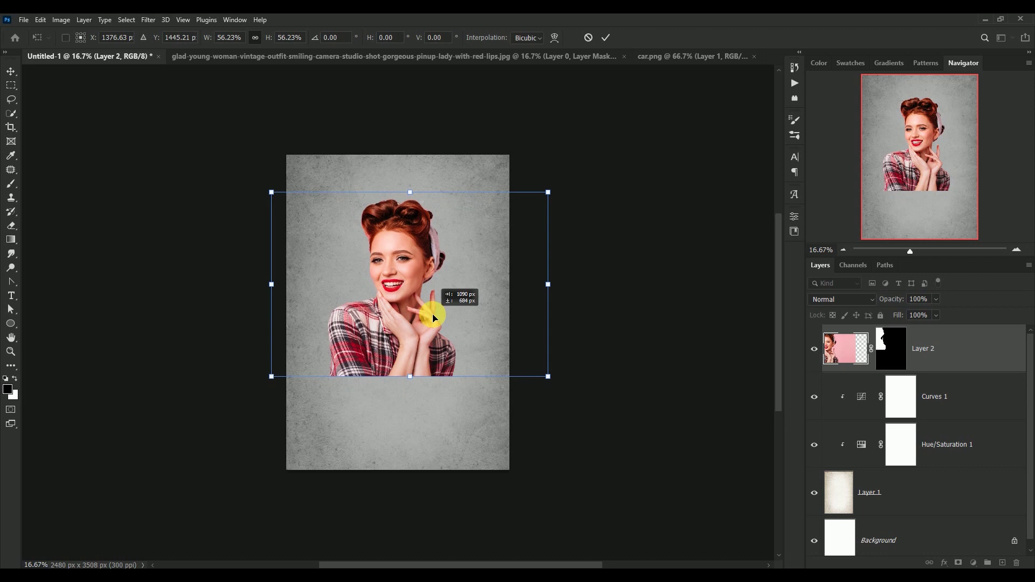
{"action": "left_click_drag", "start_coordinate": [433, 321], "coordinate": [433, 317]}
{"action": "key", "text": "Return"}
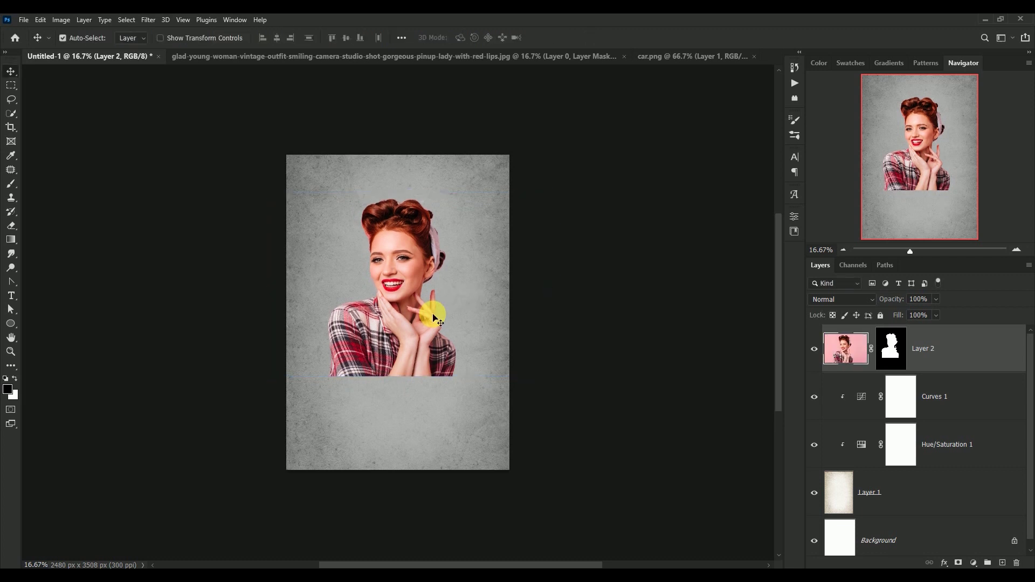
{"action": "key", "text": "ctrl+plus"}
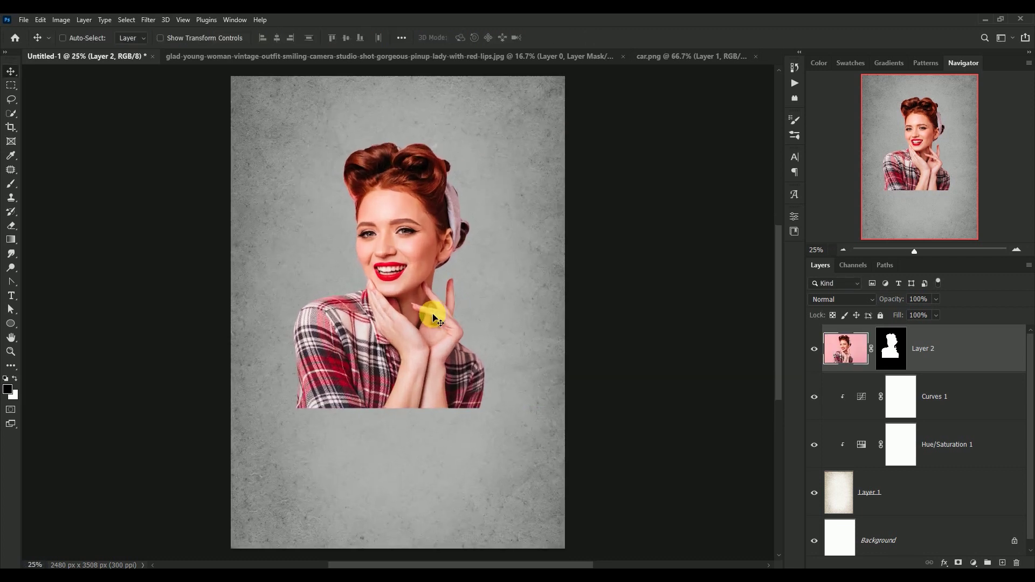
- Close the woman's original photo without saving
{"action": "left_click", "coordinate": [354, 56]}
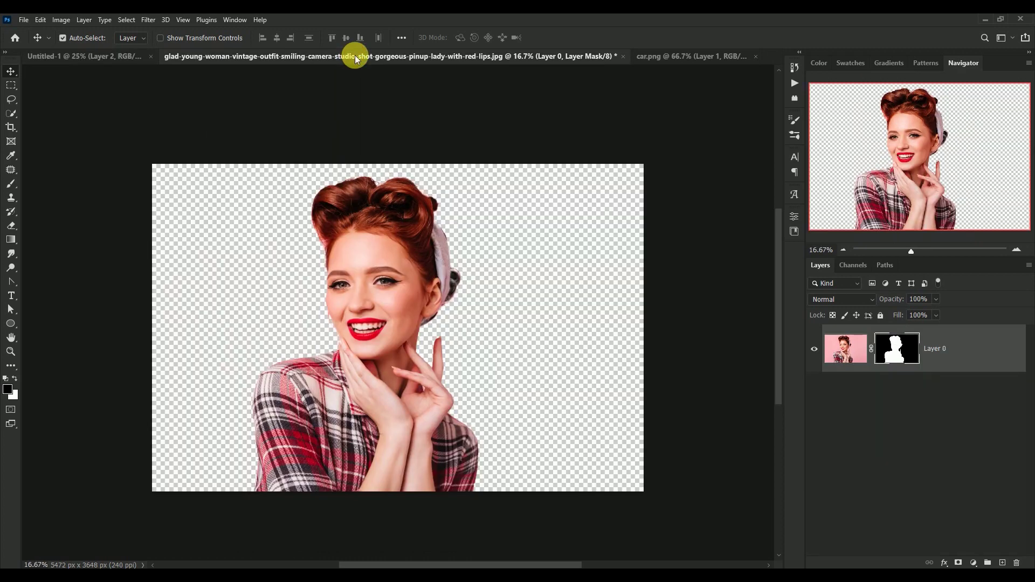
{"action": "left_click", "coordinate": [623, 56]}
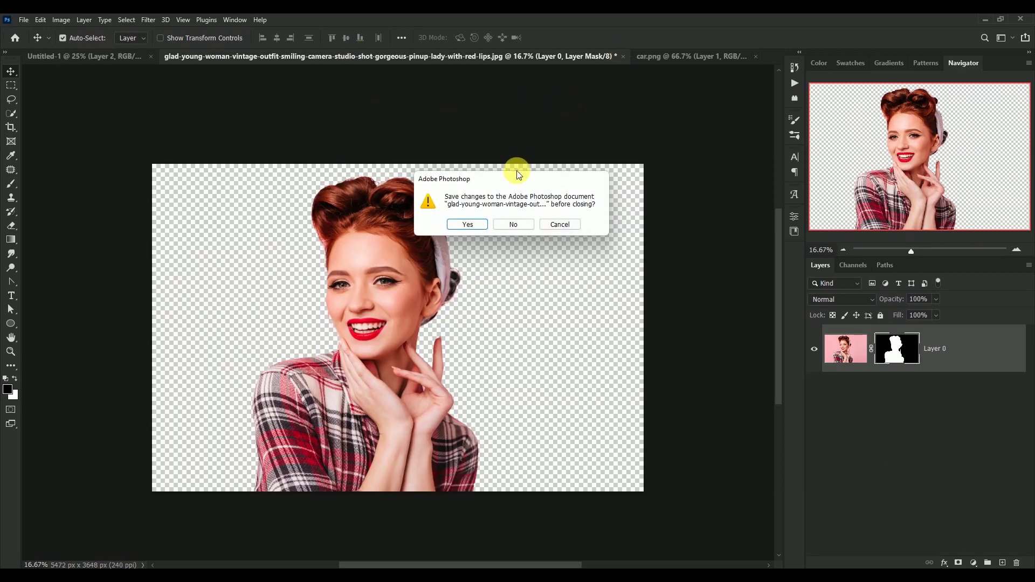
{"action": "left_click", "coordinate": [513, 224]}
- Nudge the woman into place, apply Layer 2's mask permanently, and bring up car.png
{"action": "left_click_drag", "start_coordinate": [389, 326], "coordinate": [393, 325]}
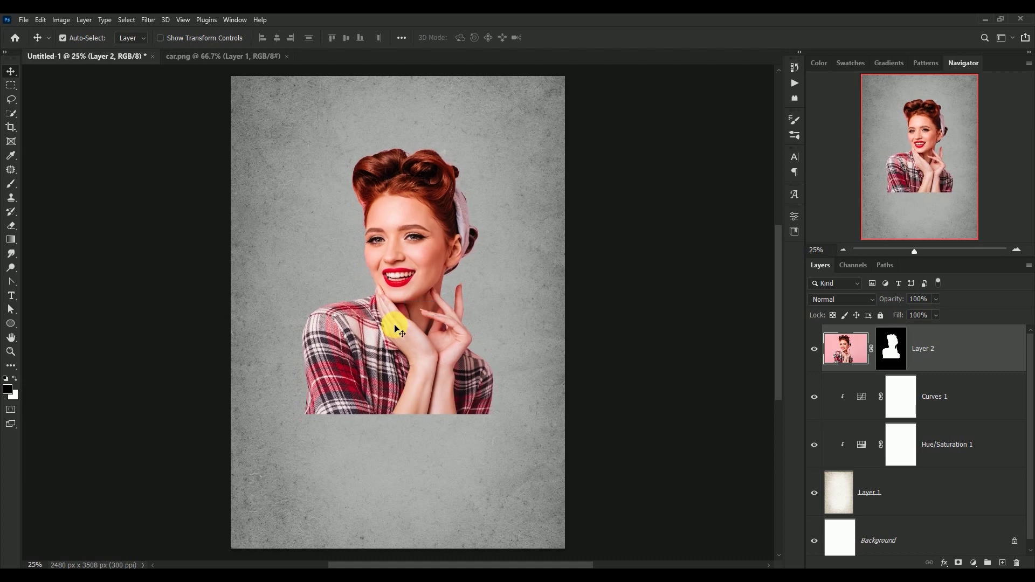
{"action": "right_click", "coordinate": [892, 353]}
{"action": "left_click", "coordinate": [898, 381]}
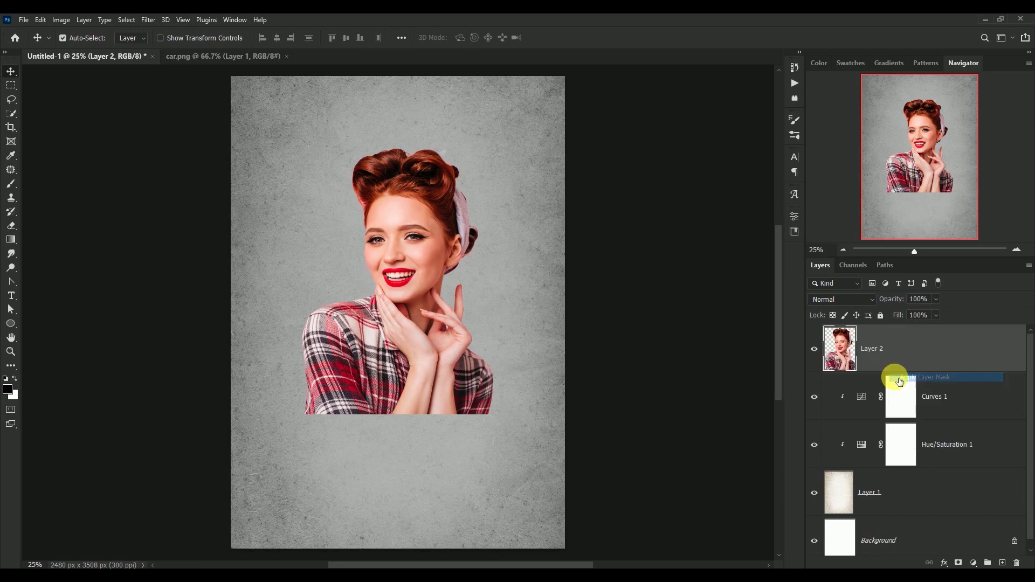
{"action": "left_click_drag", "start_coordinate": [844, 354], "coordinate": [186, 57]}
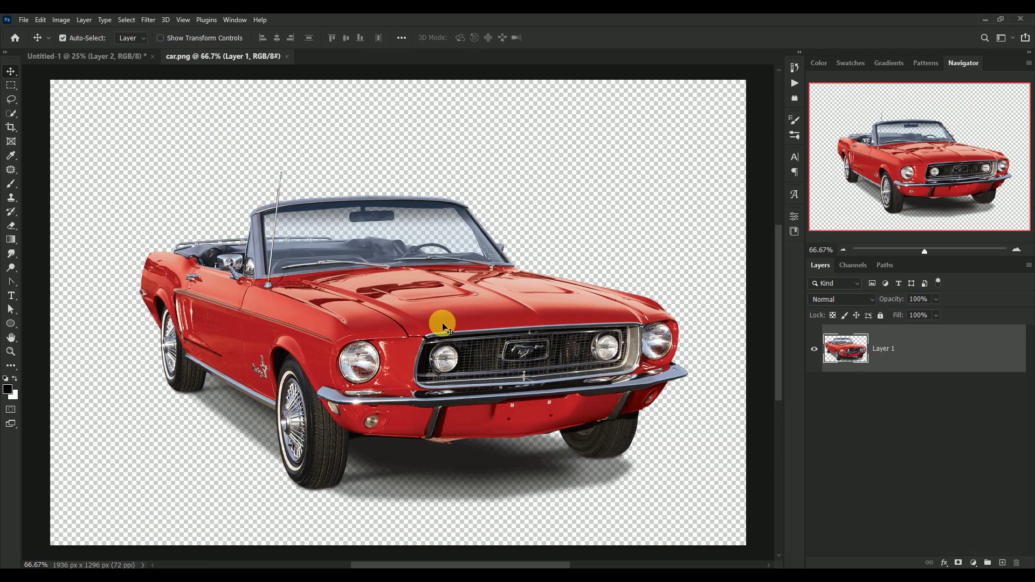
- Copy the car into the poster and close car.png
{"action": "mouse_move", "coordinate": [441, 323]}
{"action": "left_mouse_down"}
{"action": "mouse_move", "coordinate": [91, 71]}
{"action": "mouse_move", "coordinate": [431, 390]}
{"action": "mouse_move", "coordinate": [417, 422]}
{"action": "left_mouse_up"}
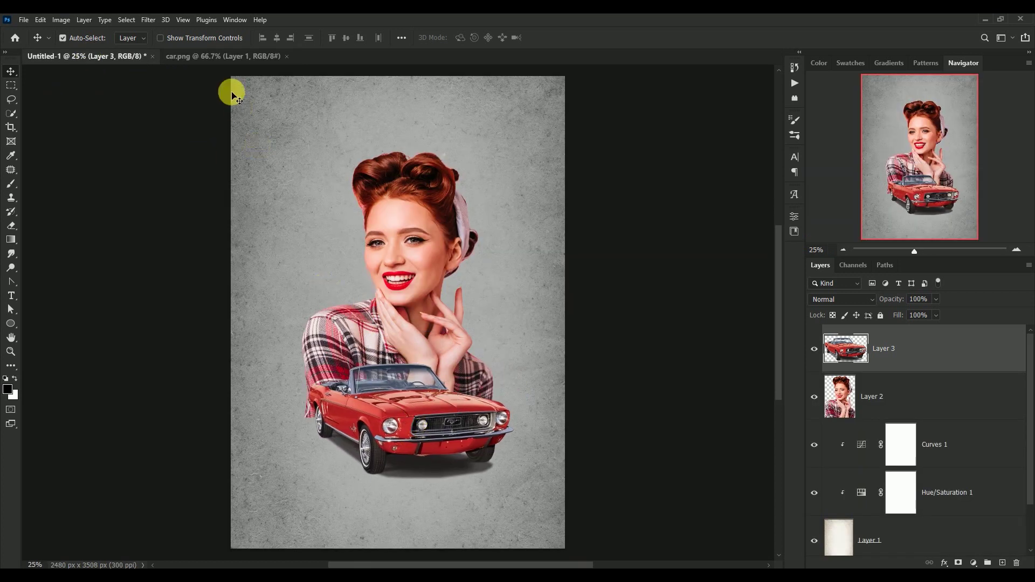
{"action": "left_click", "coordinate": [226, 54]}
{"action": "left_click", "coordinate": [286, 56]}
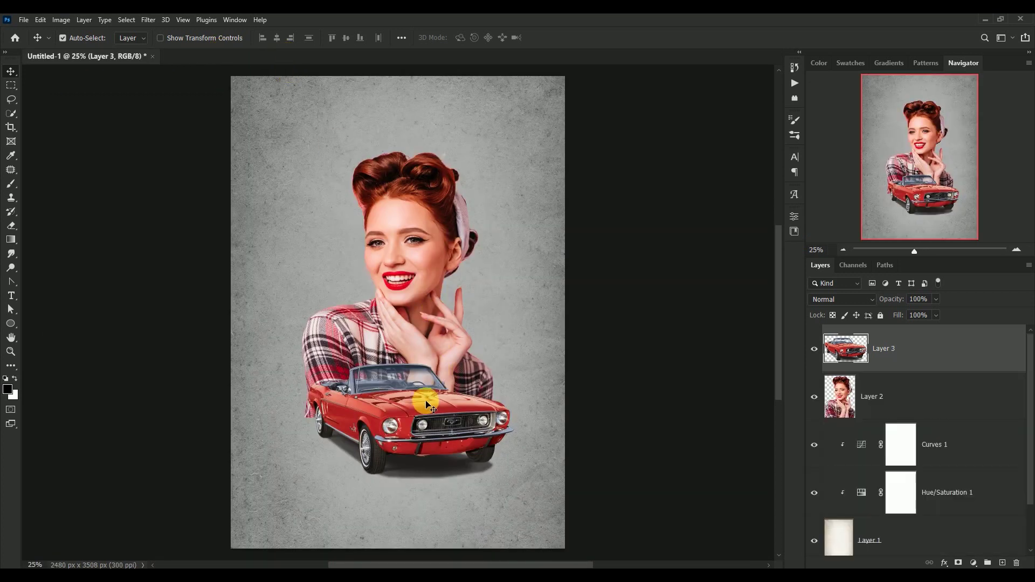
{"action": "left_click_drag", "start_coordinate": [425, 399], "coordinate": [424, 419]}
- Enlarge the car to about 115% and shift it up-left together with the woman
{"action": "key", "text": "ctrl+t"}
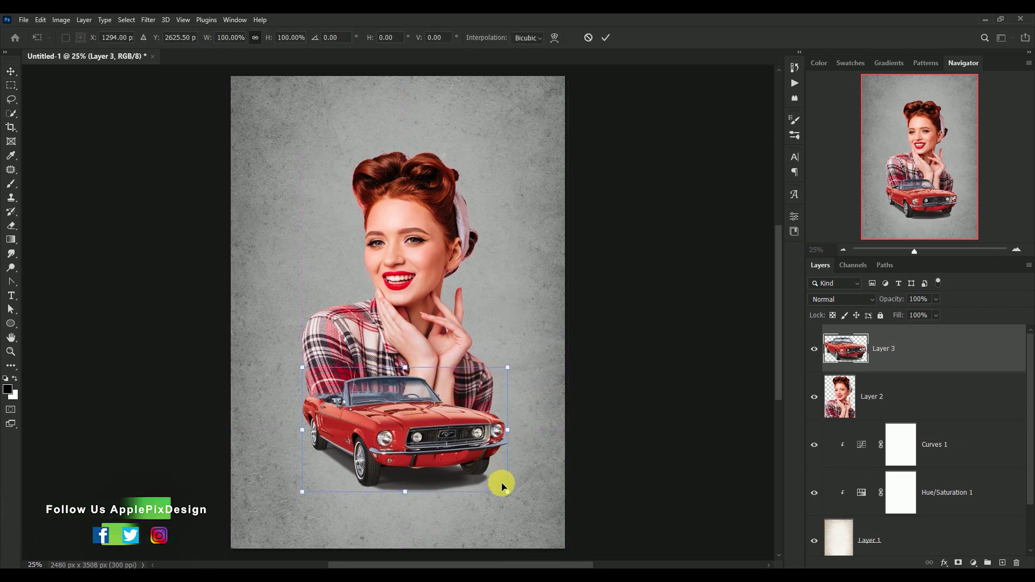
{"action": "left_click_drag", "start_coordinate": [507, 491], "coordinate": [538, 512]}
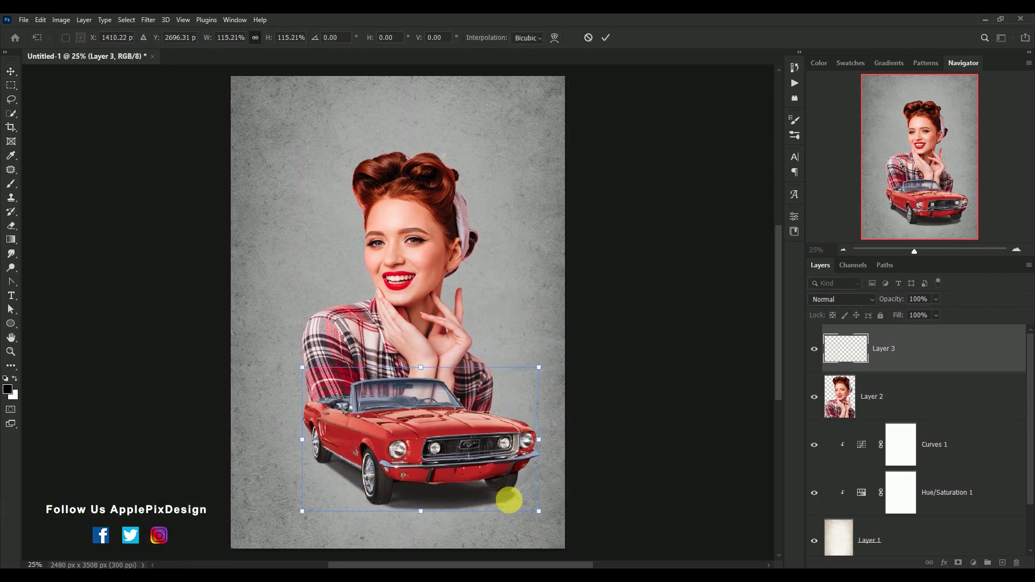
{"action": "left_click_drag", "start_coordinate": [432, 457], "coordinate": [437, 457]}
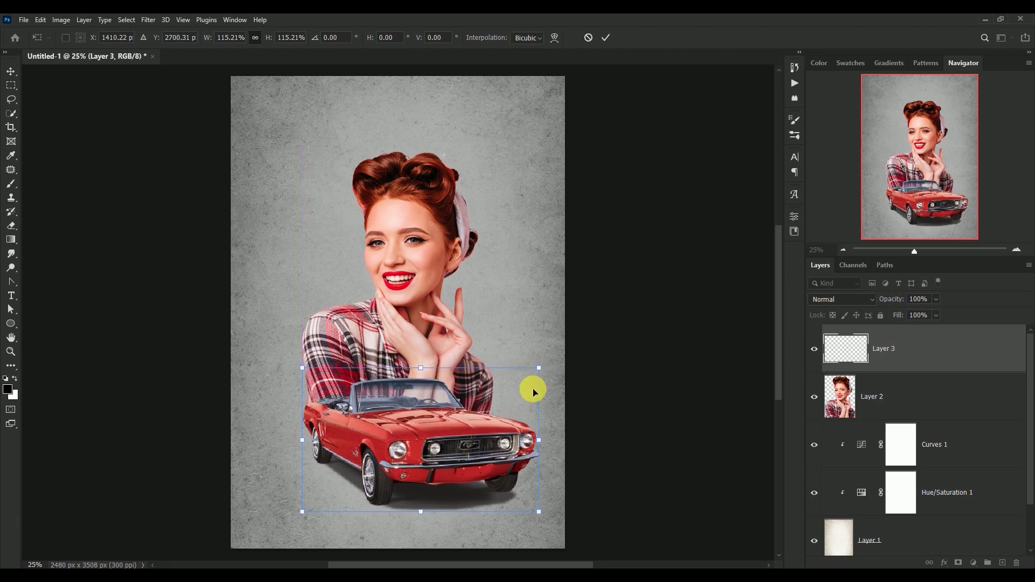
{"action": "key", "text": "Return"}
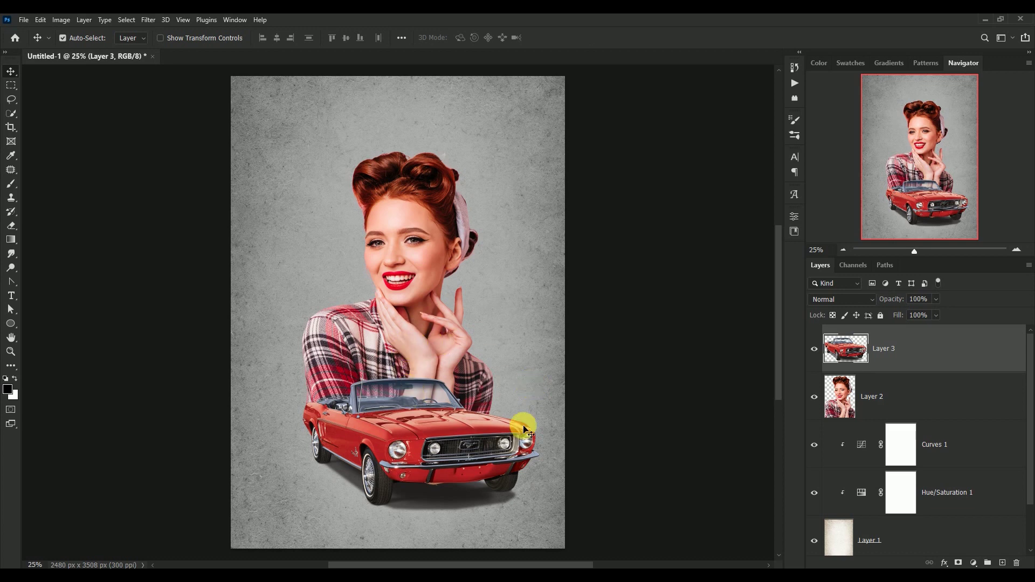
{"action": "left_click", "coordinate": [848, 399], "text": "shift"}
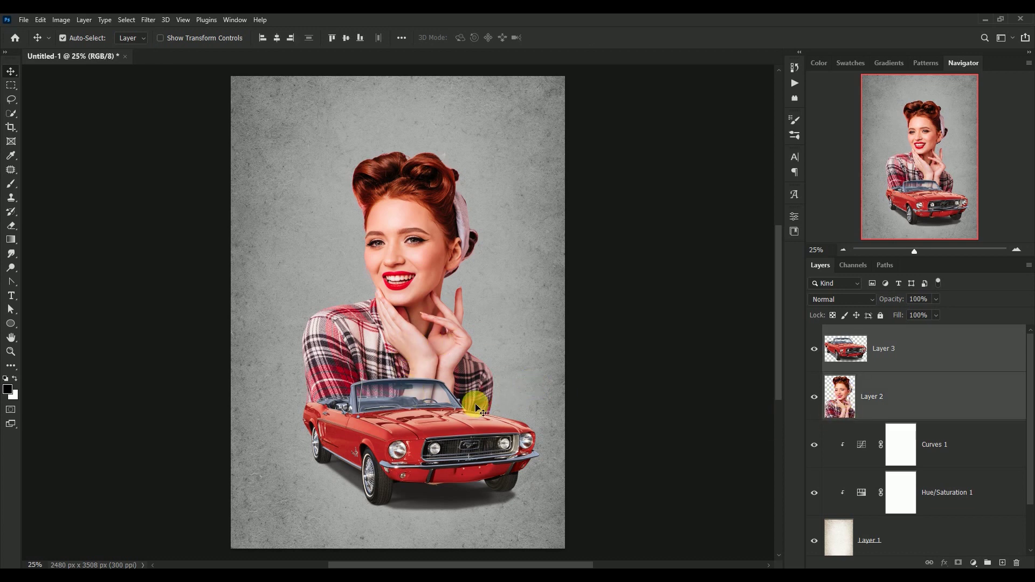
{"action": "left_click_drag", "start_coordinate": [398, 412], "coordinate": [389, 384]}
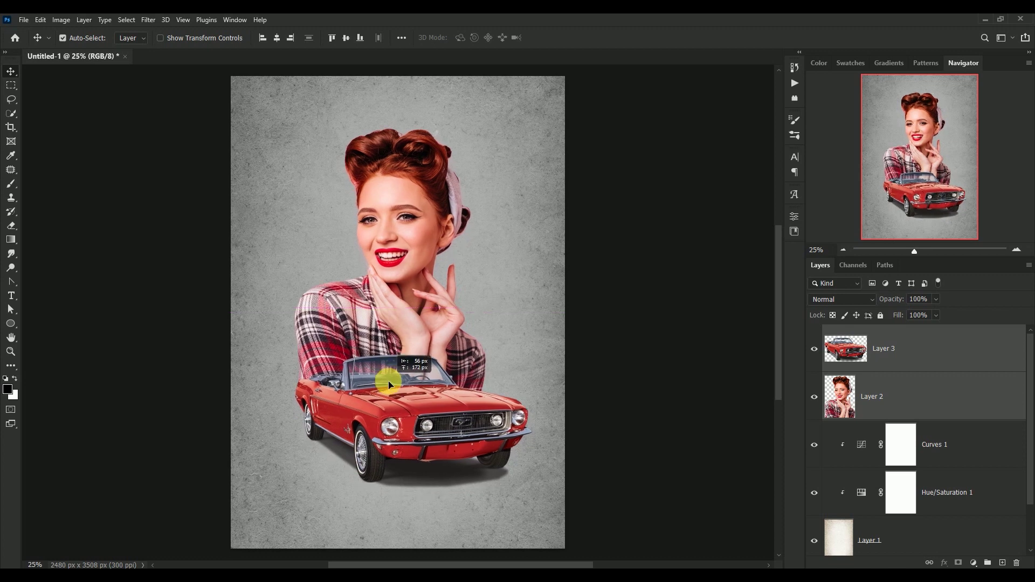
- Enlarge the car alone by a further ~106%
{"action": "left_click", "coordinate": [844, 348]}
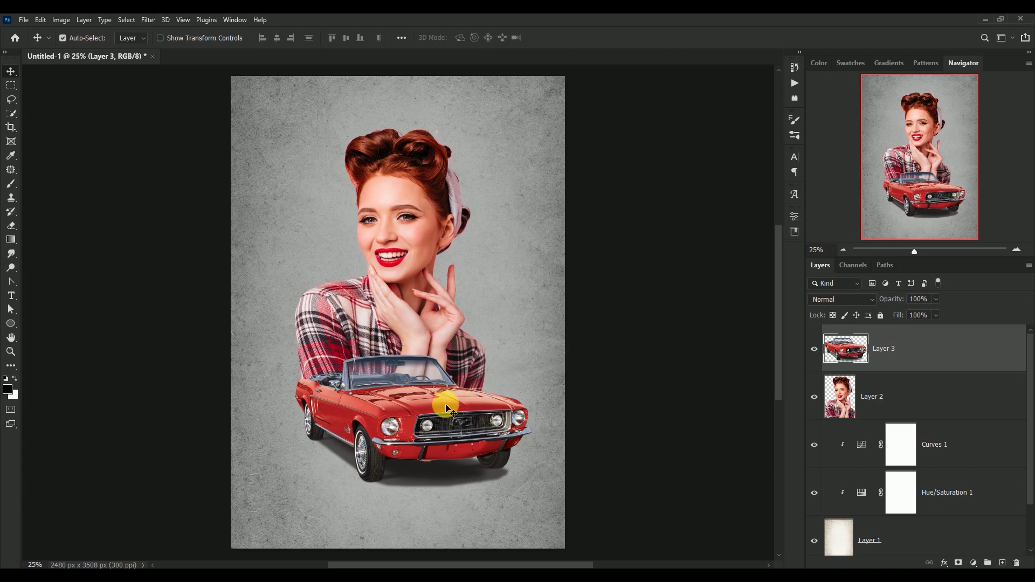
{"action": "key", "text": "ctrl+t"}
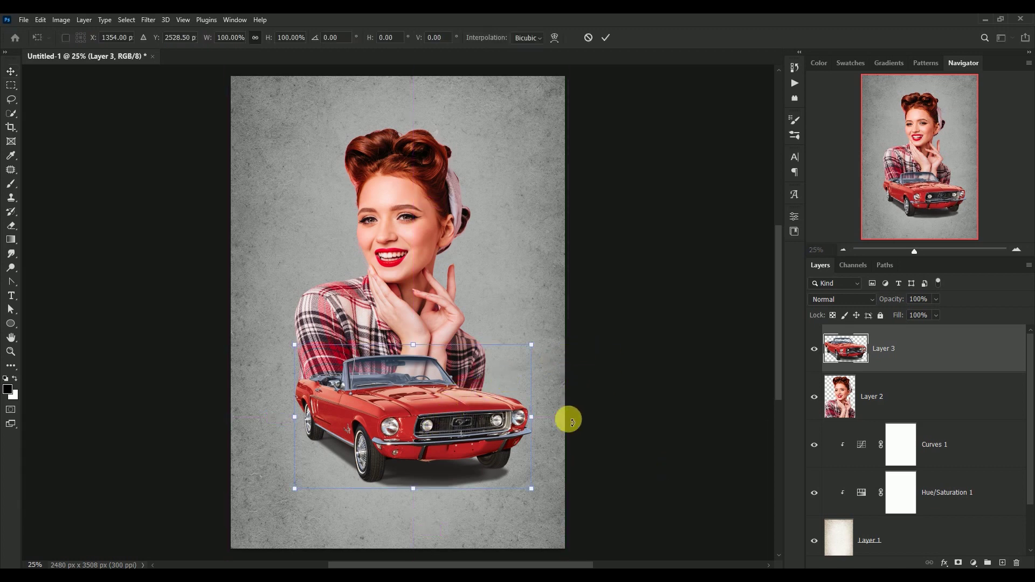
{"action": "left_click_drag", "start_coordinate": [535, 489], "coordinate": [548, 508]}
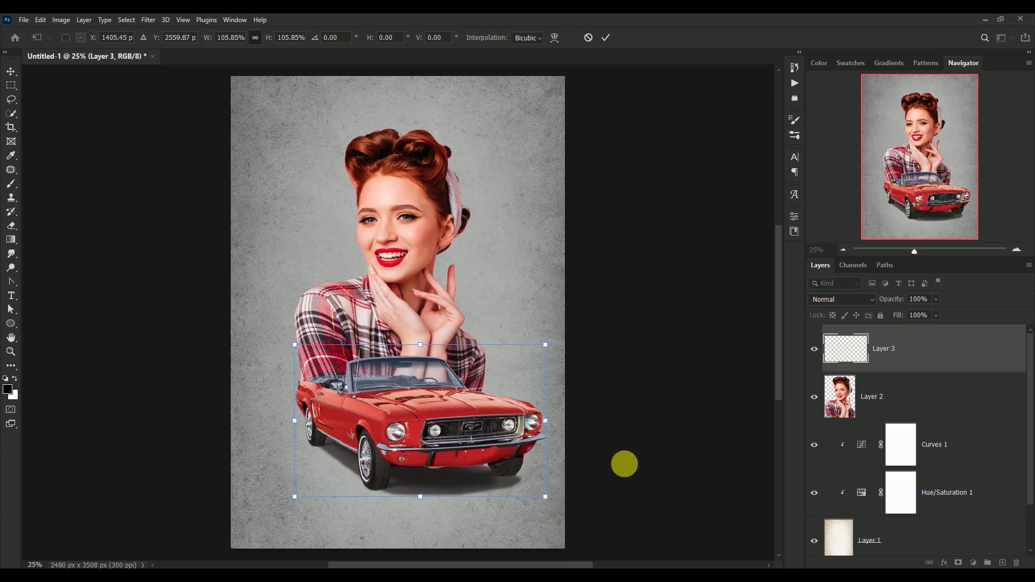
{"action": "key", "text": "Return"}
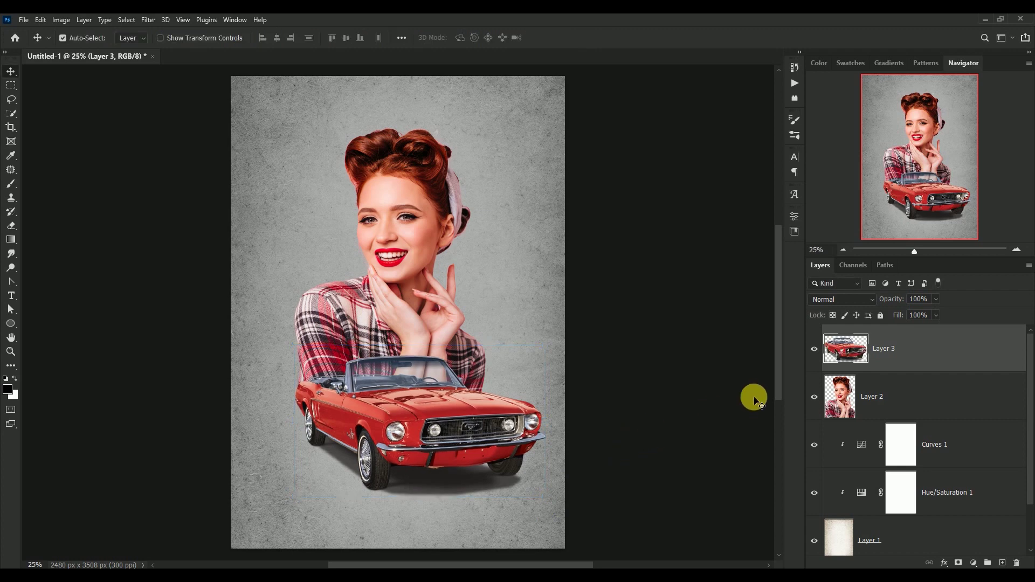
{"action": "left_click", "coordinate": [850, 402], "text": "shift"}
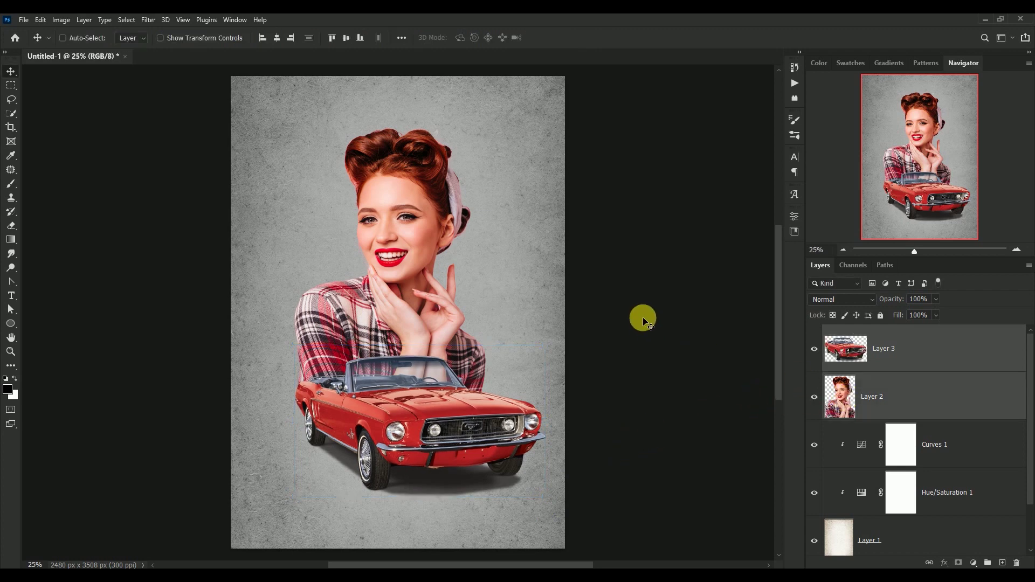
- Scale the woman and car together to about 98% and shift them right
{"action": "key", "text": "ctrl+t"}
{"action": "left_click_drag", "start_coordinate": [548, 496], "coordinate": [544, 482]}
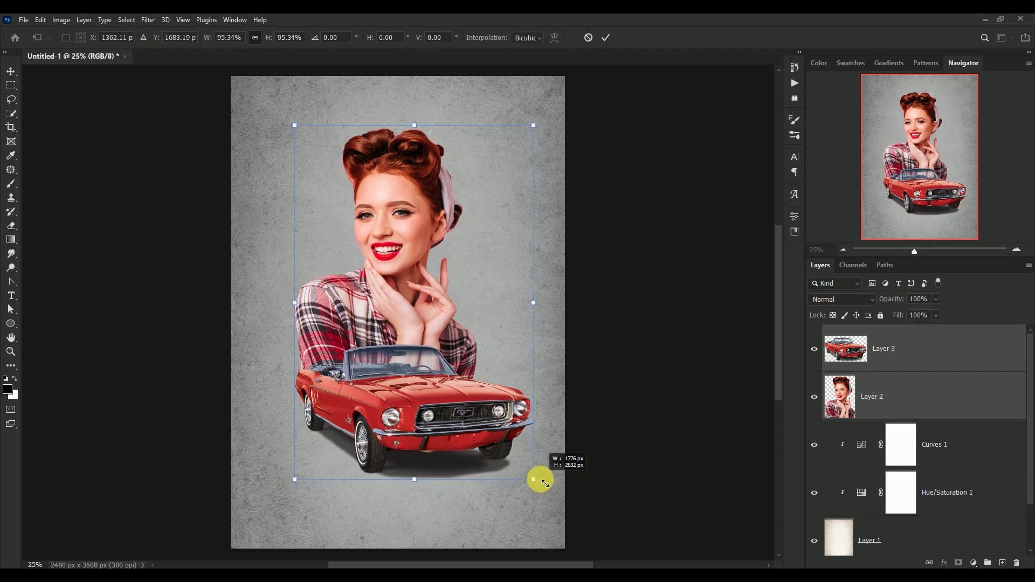
{"action": "left_click_drag", "start_coordinate": [415, 419], "coordinate": [417, 423]}
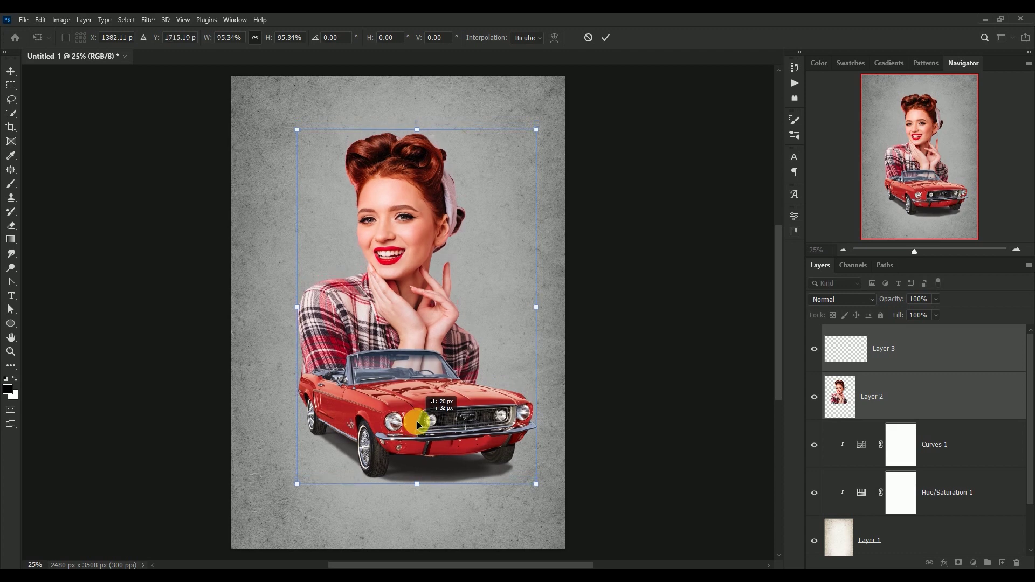
{"action": "left_click_drag", "start_coordinate": [417, 420], "coordinate": [416, 420]}
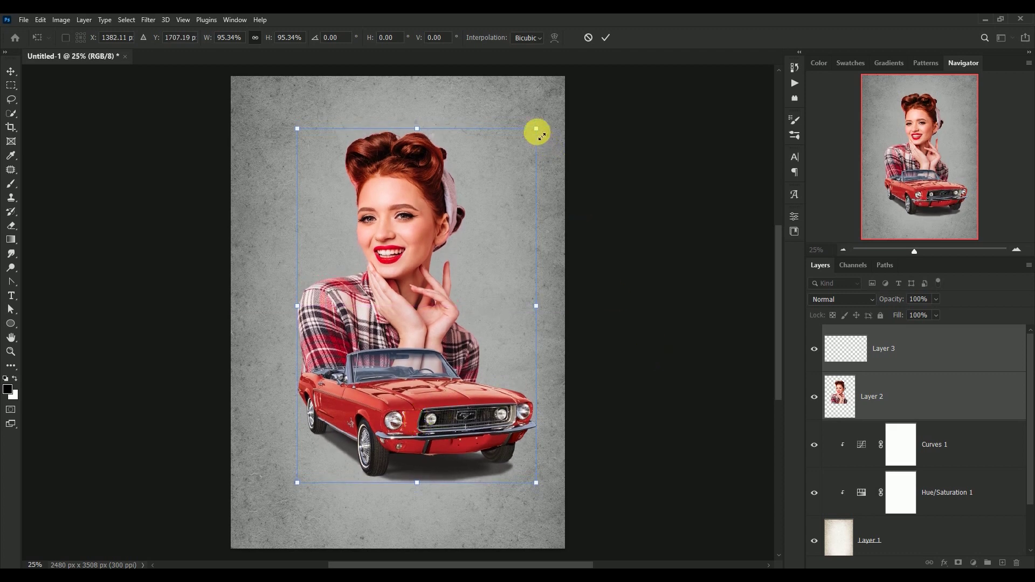
{"action": "left_click_drag", "start_coordinate": [536, 128], "coordinate": [541, 118]}
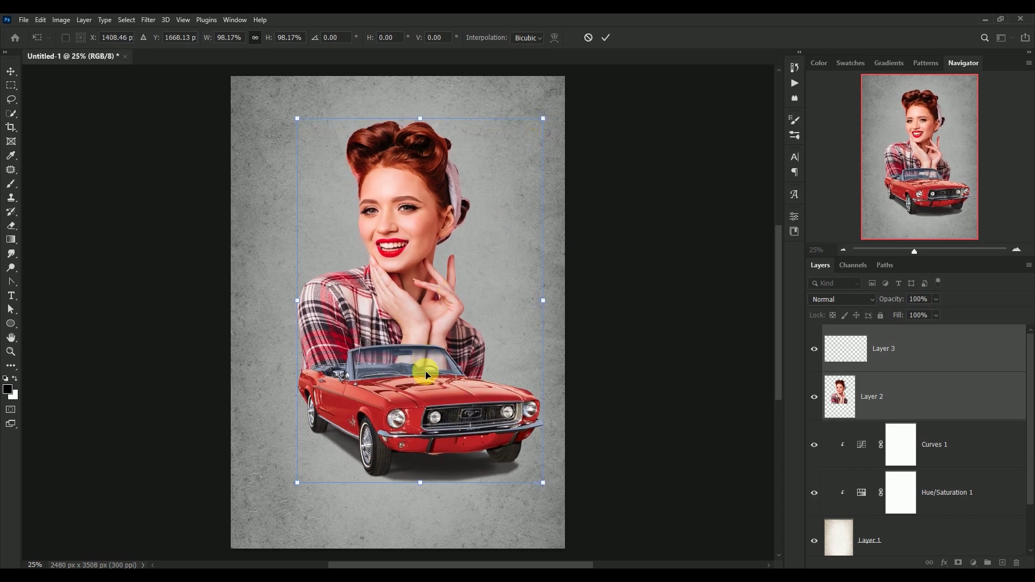
{"action": "left_click_drag", "start_coordinate": [423, 386], "coordinate": [417, 390]}
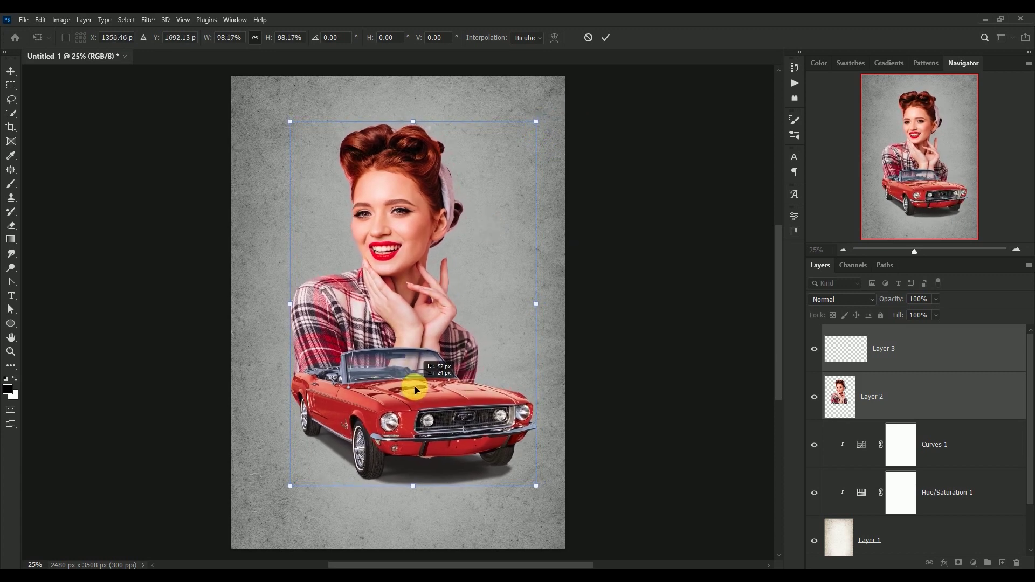
{"action": "key", "text": "Return"}
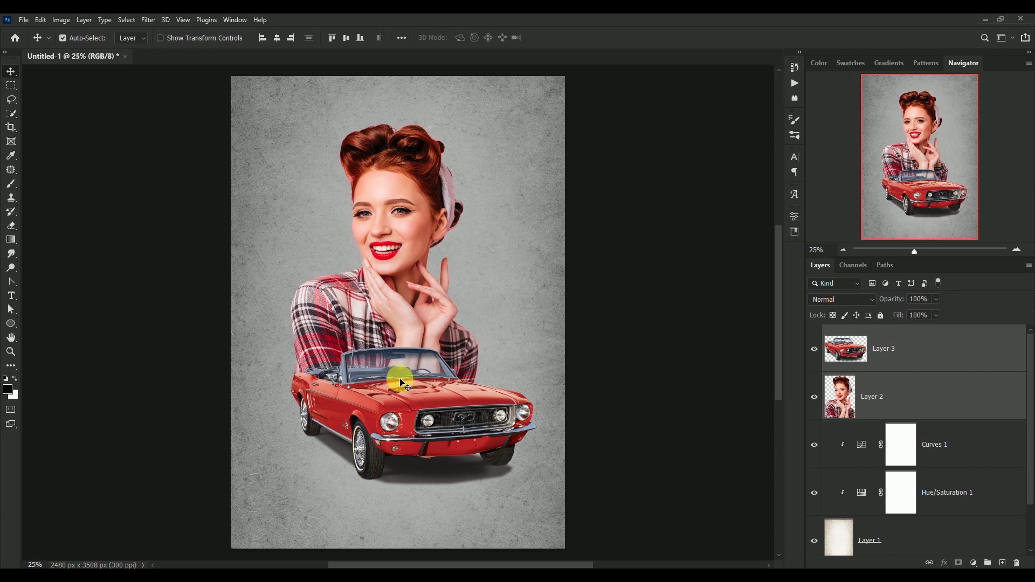
{"action": "left_click_drag", "start_coordinate": [399, 372], "coordinate": [406, 380]}
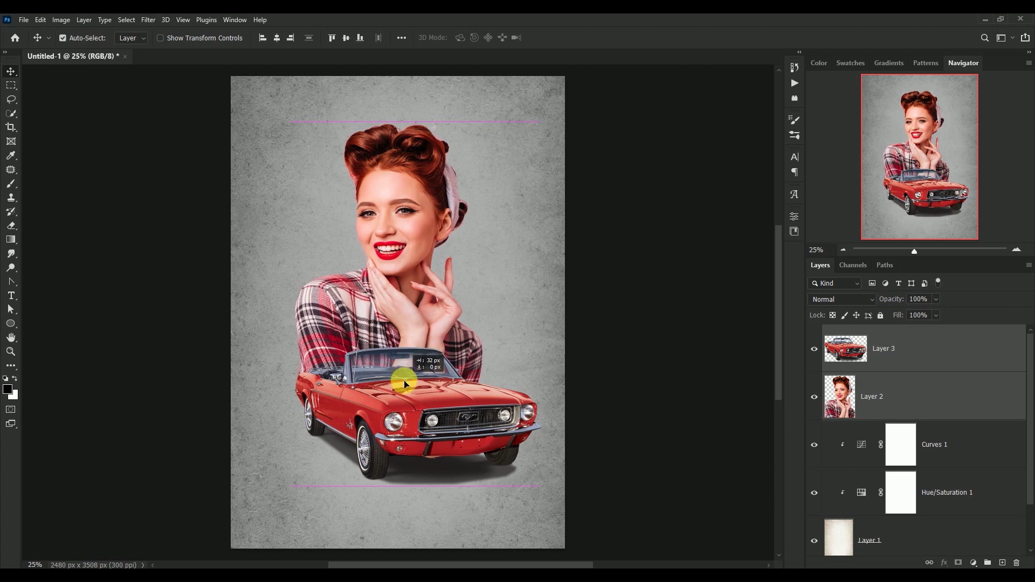
- Shrink the woman alone to 96% and reposition her and the car together
{"action": "left_click", "coordinate": [843, 348]}
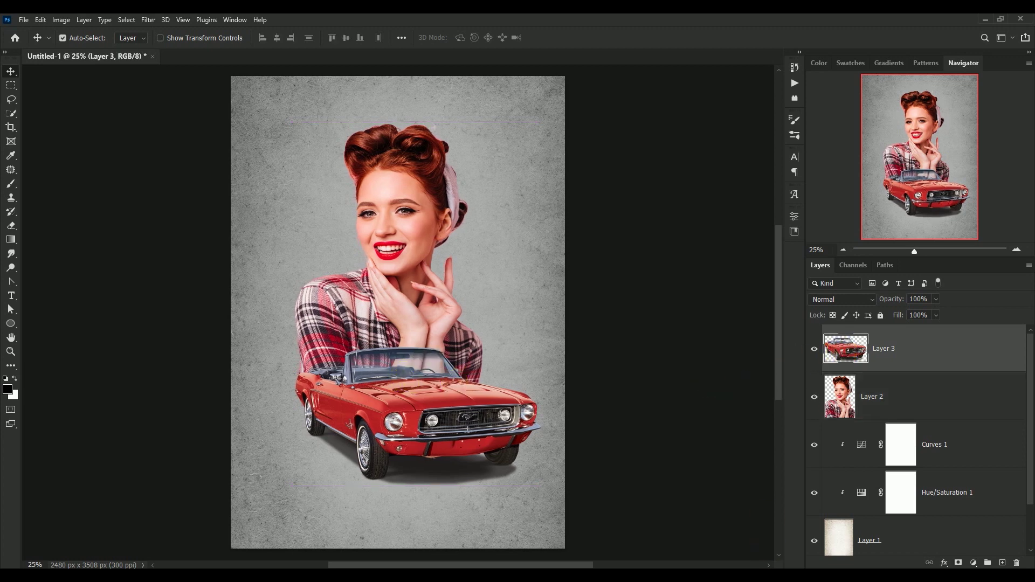
{"action": "left_click", "coordinate": [405, 253]}
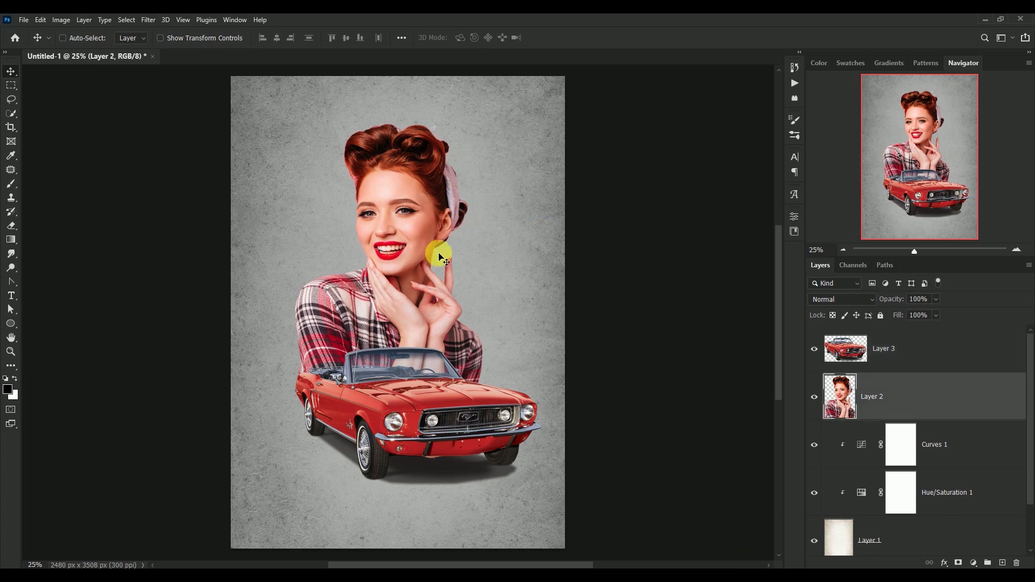
{"action": "key", "text": "ctrl+t"}
{"action": "left_click_drag", "start_coordinate": [483, 386], "coordinate": [480, 380]}
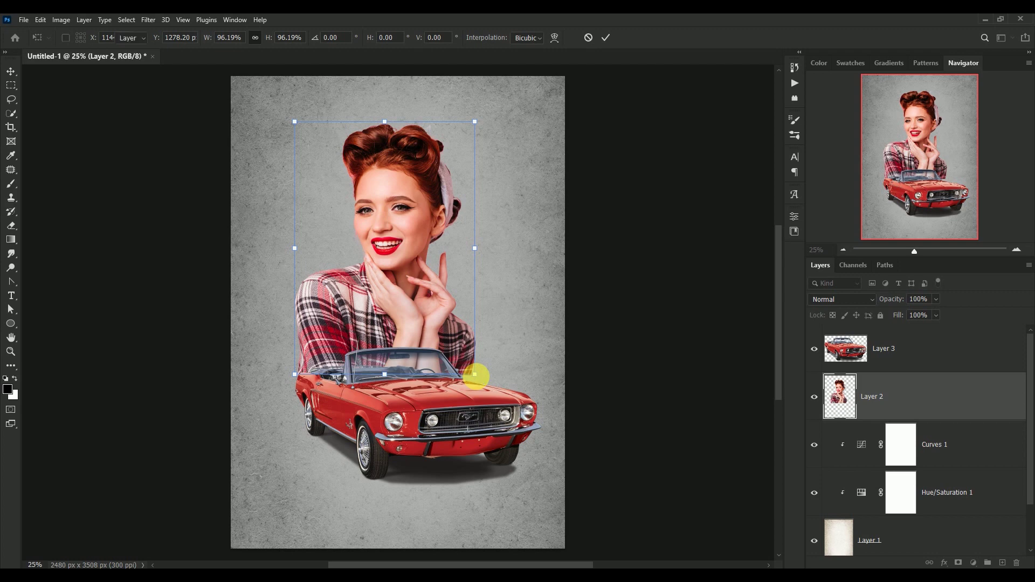
{"action": "key", "text": "Return"}
{"action": "left_click_drag", "start_coordinate": [408, 292], "coordinate": [421, 310]}
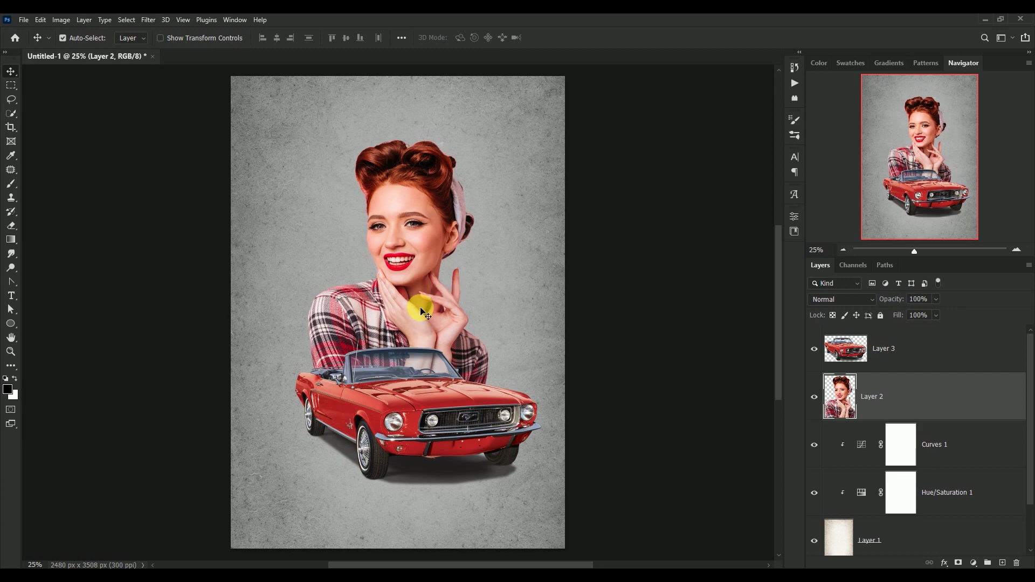
{"action": "left_click", "coordinate": [834, 351], "text": "shift"}
{"action": "left_click_drag", "start_coordinate": [426, 395], "coordinate": [417, 404]}
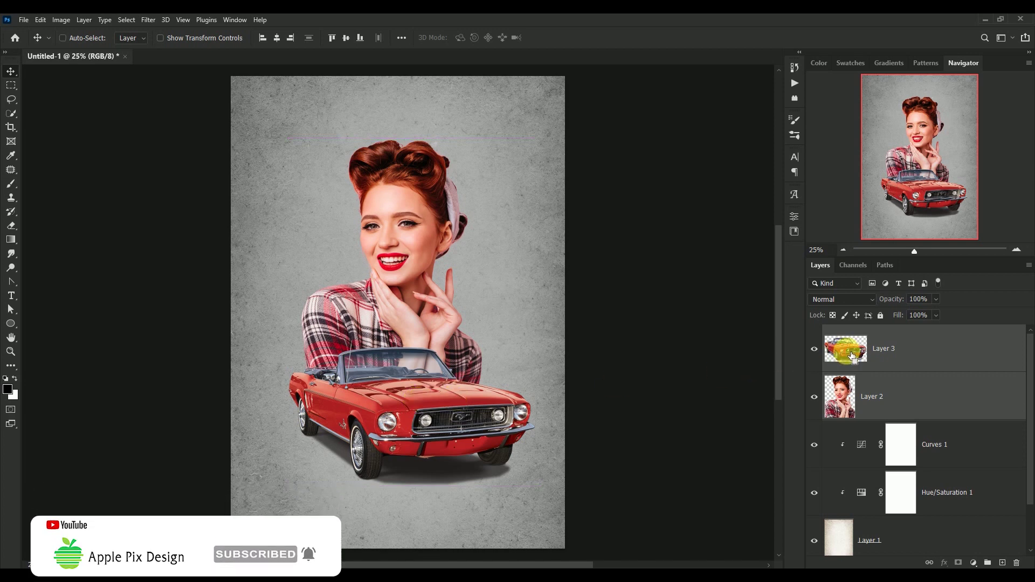
- Merge the woman and car into one layer and nudge it into place
{"action": "key", "text": "ctrl"}
{"action": "key", "text": "ctrl+e"}
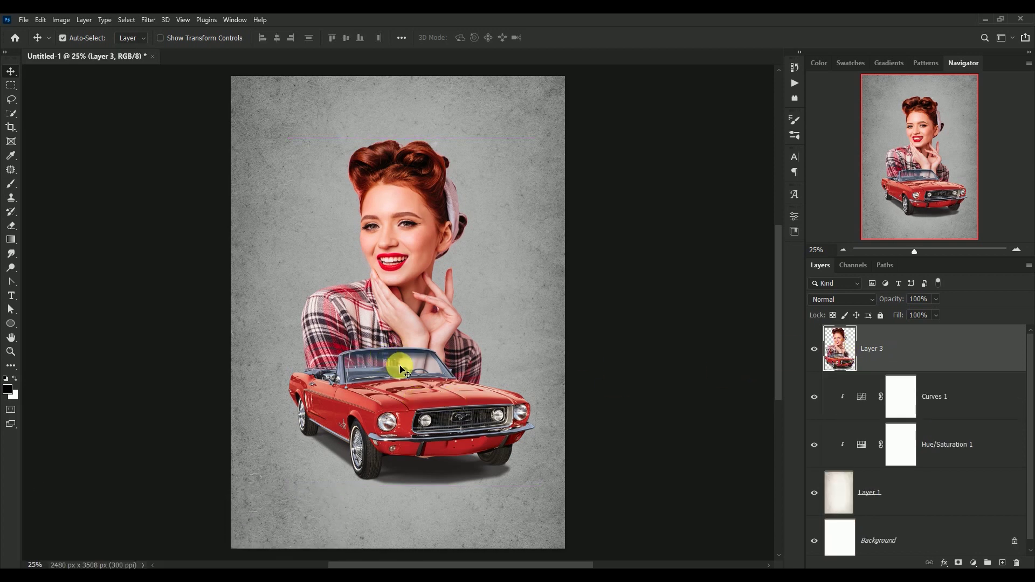
{"action": "left_click_drag", "start_coordinate": [403, 368], "coordinate": [406, 371]}
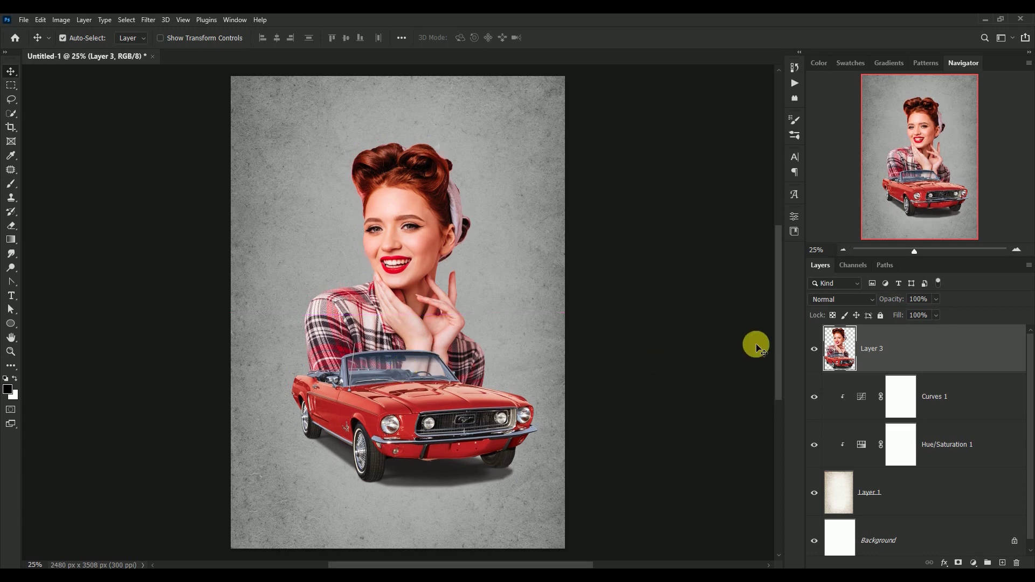
{"action": "left_click", "coordinate": [745, 552]}
- Apply Stylize > Diffuse in Anisotropic mode to the merged layer
{"action": "left_click", "coordinate": [146, 22]}
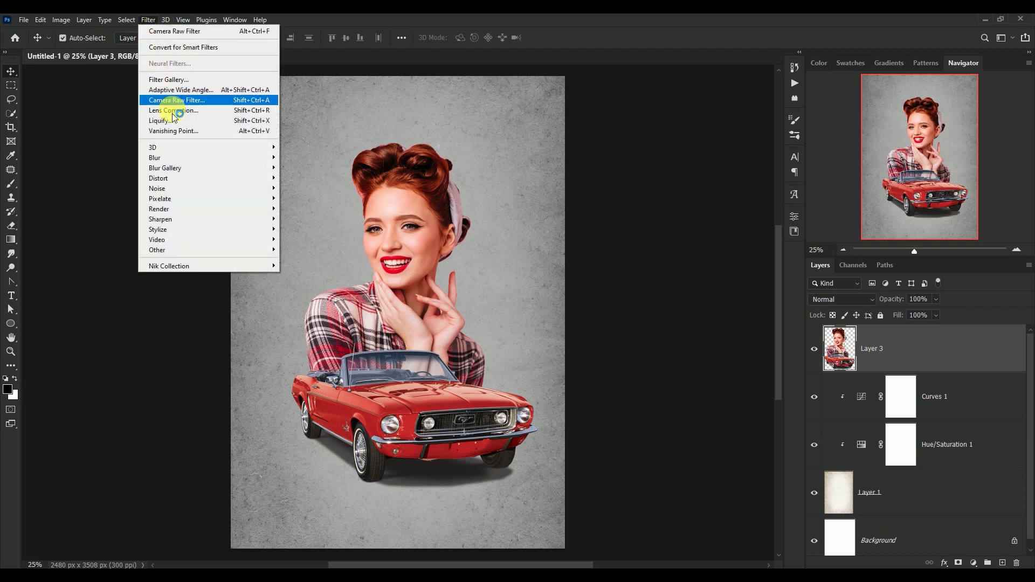
{"action": "mouse_move", "coordinate": [158, 229]}
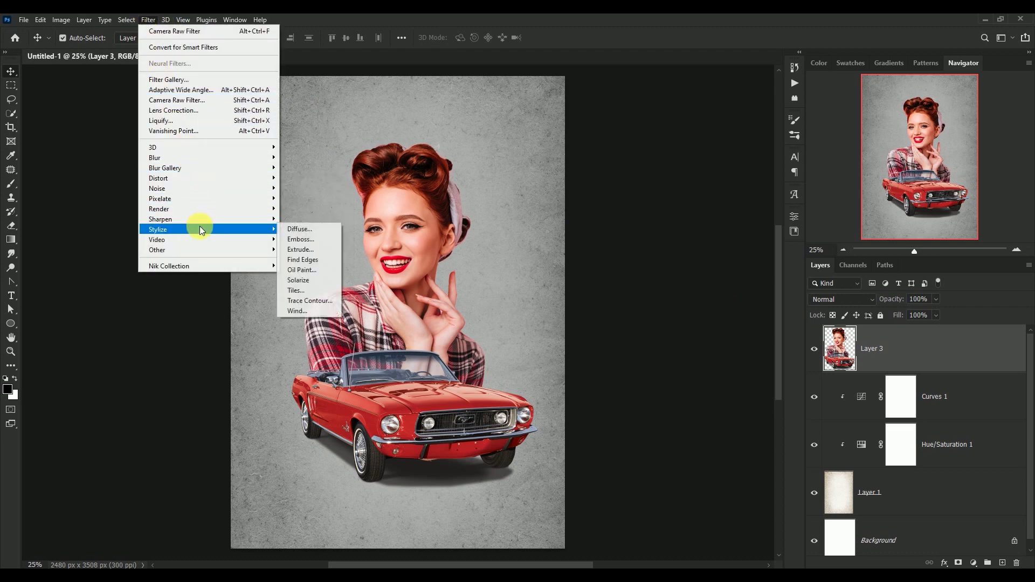
{"action": "left_click", "coordinate": [322, 228]}
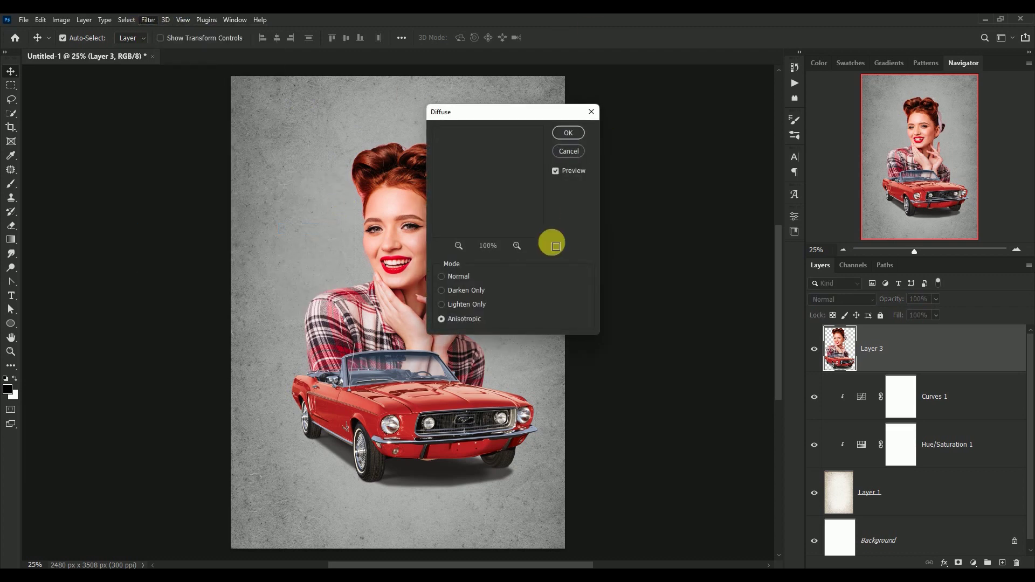
{"action": "left_click", "coordinate": [458, 245]}
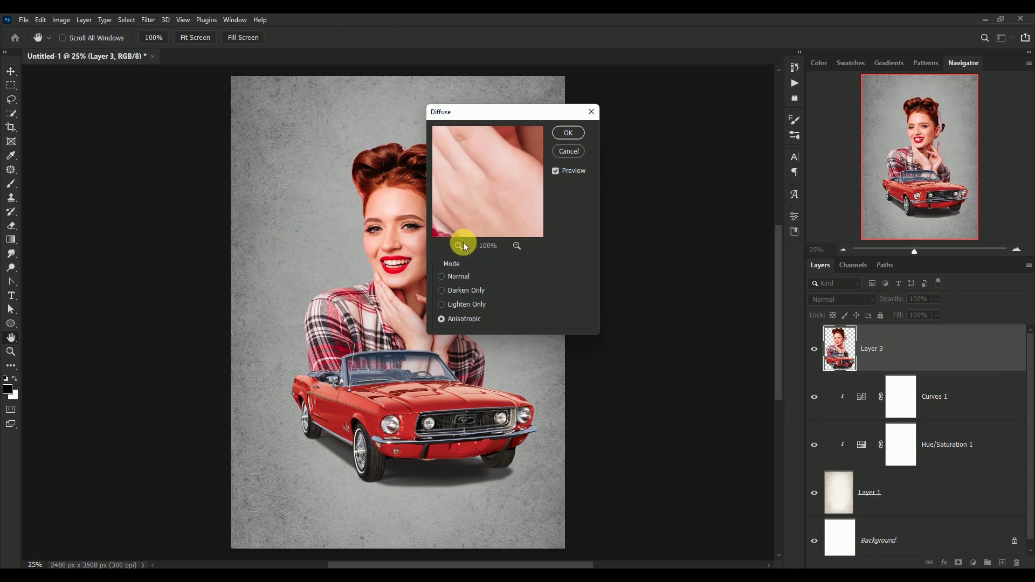
{"action": "left_click", "coordinate": [459, 246]}
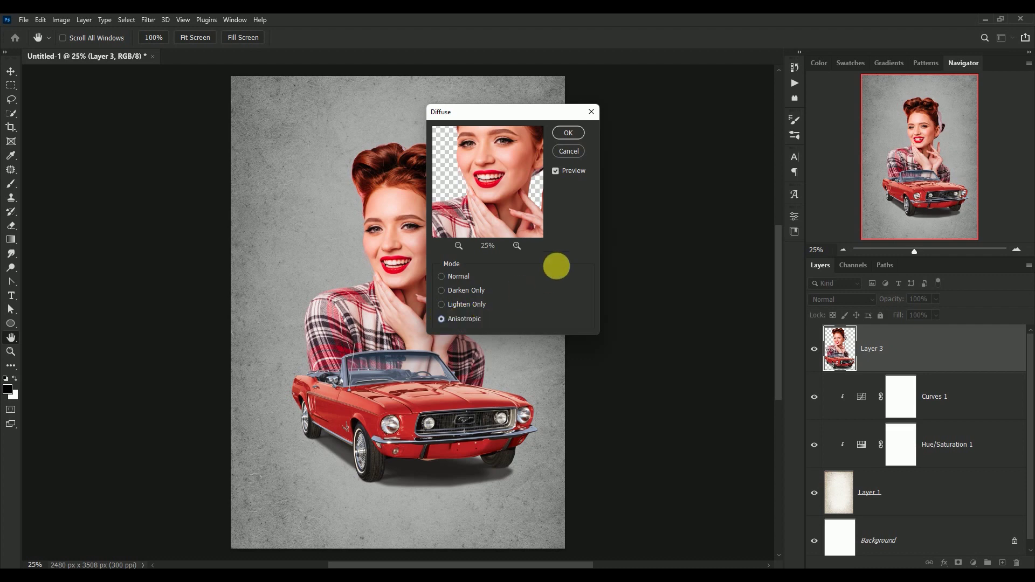
{"action": "left_click", "coordinate": [568, 133]}
{"action": "key", "text": "v"}
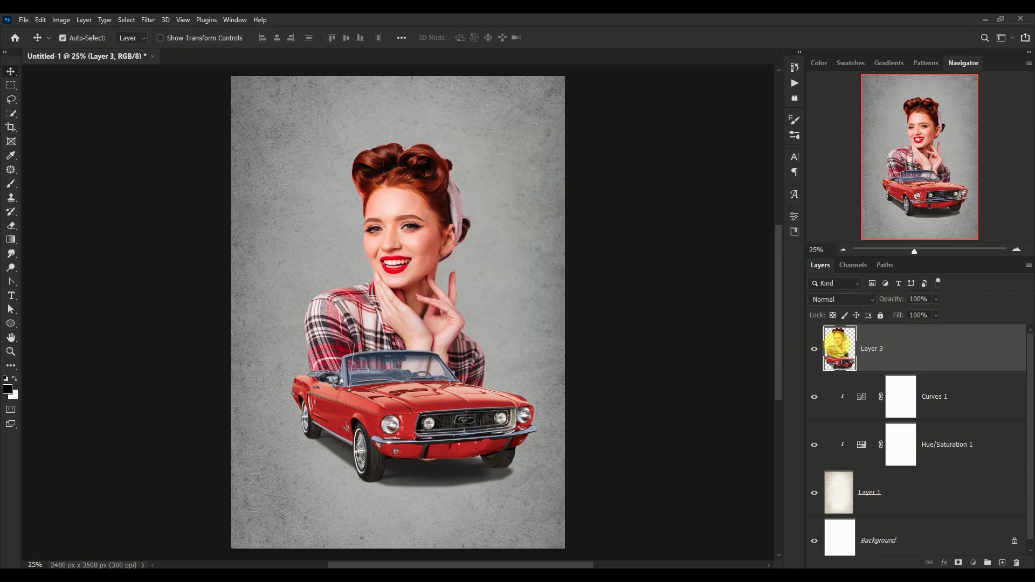
- Duplicate Layer 3 and convert the copy into a smart object
{"action": "left_click_drag", "start_coordinate": [838, 345], "coordinate": [1002, 562]}
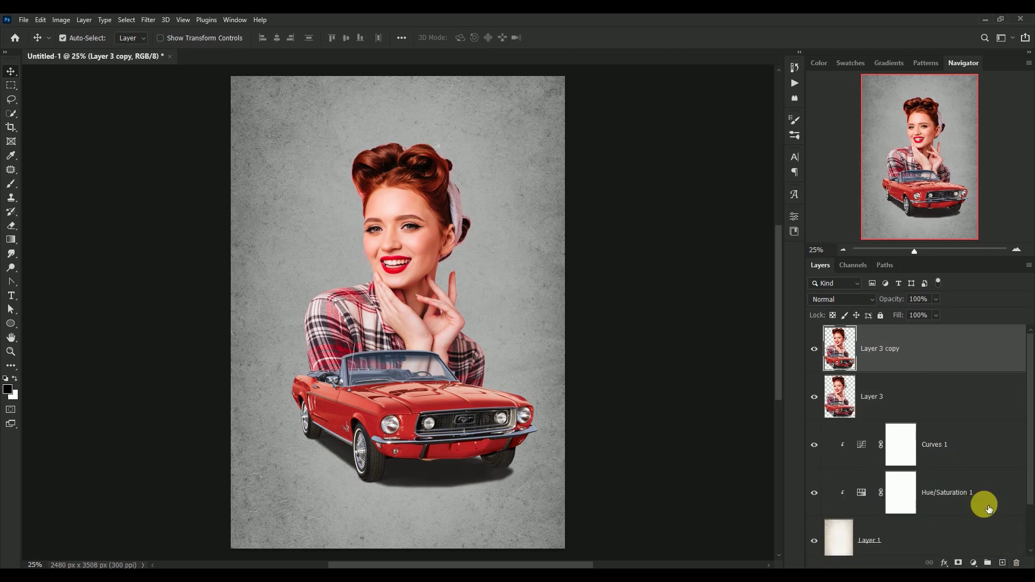
{"action": "right_click", "coordinate": [938, 354]}
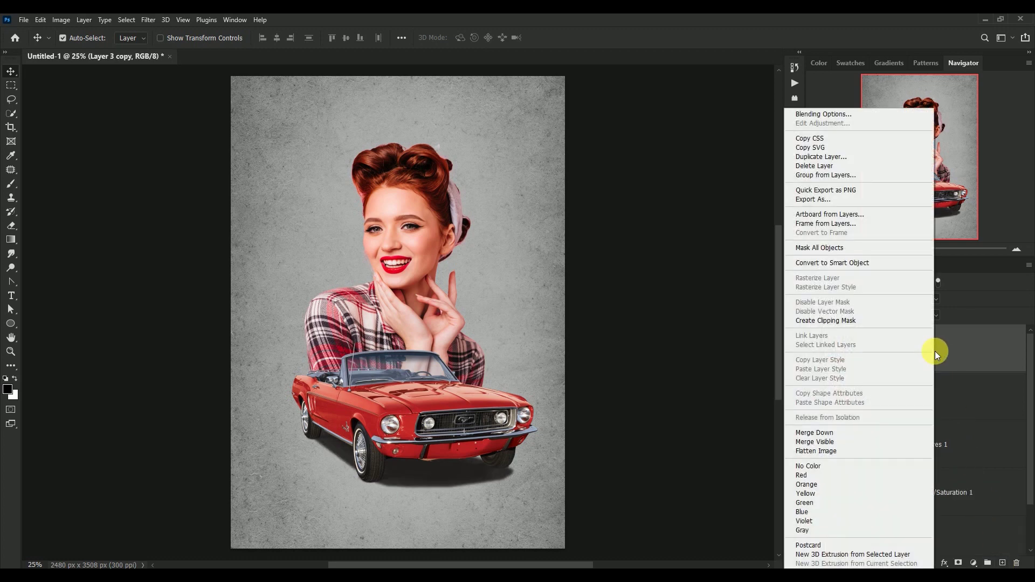
{"action": "left_click", "coordinate": [896, 267]}
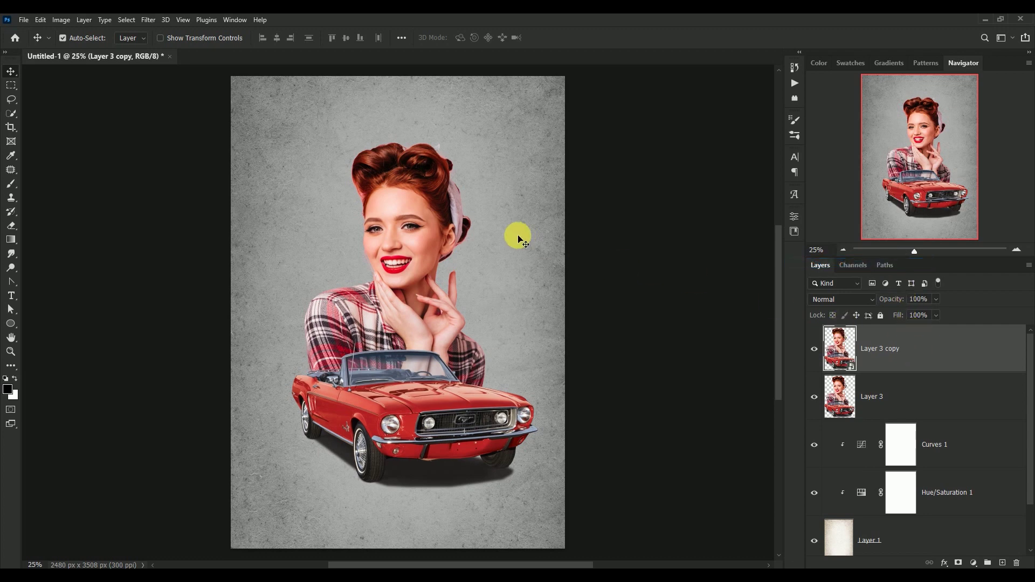
- Apply Surface Blur with Radius 29 and Threshold 9 to the Layer 3 copy
{"action": "left_click", "coordinate": [147, 19]}
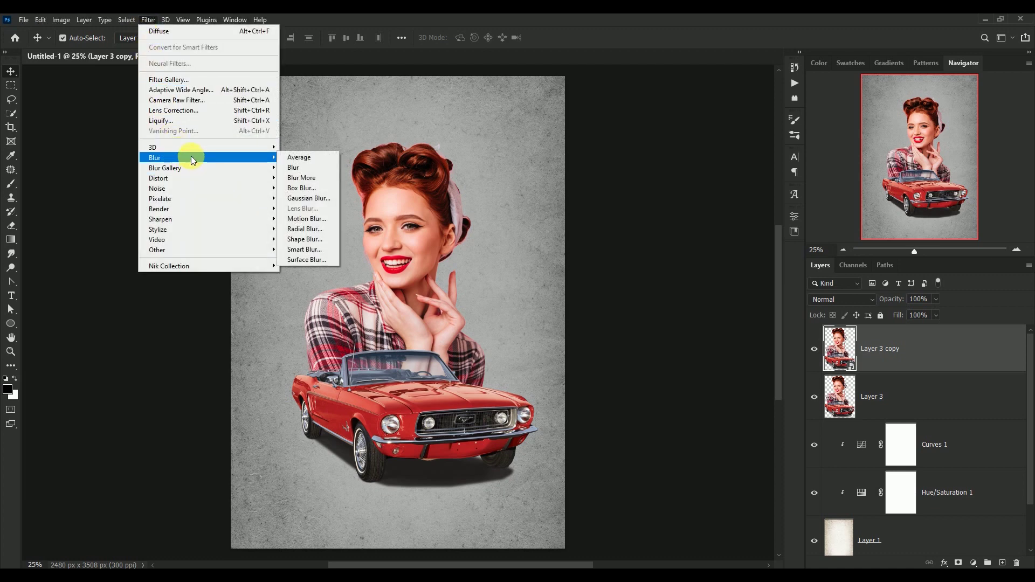
{"action": "mouse_move", "coordinate": [207, 157]}
{"action": "left_click", "coordinate": [306, 259]}
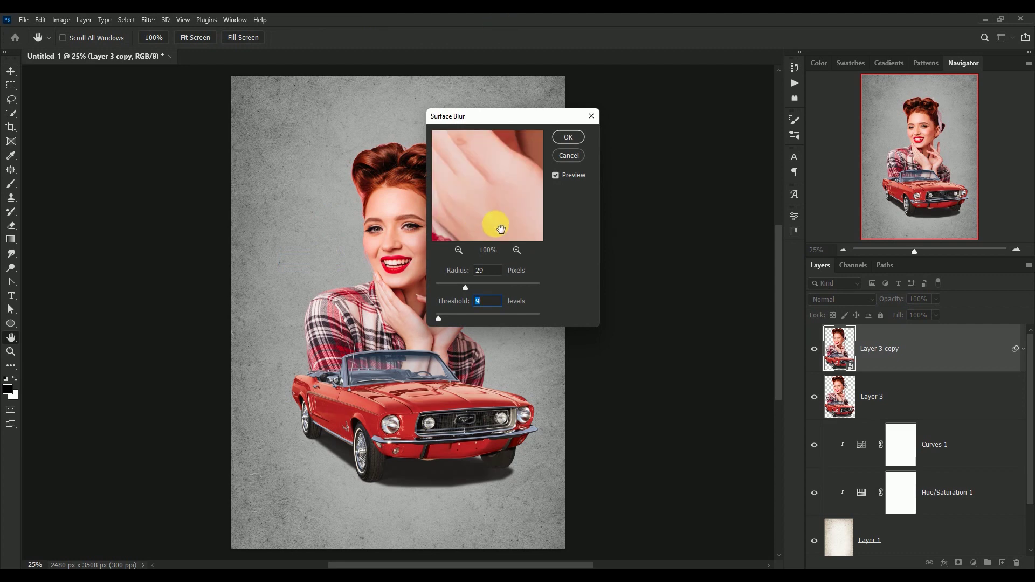
{"action": "left_click", "coordinate": [458, 251]}
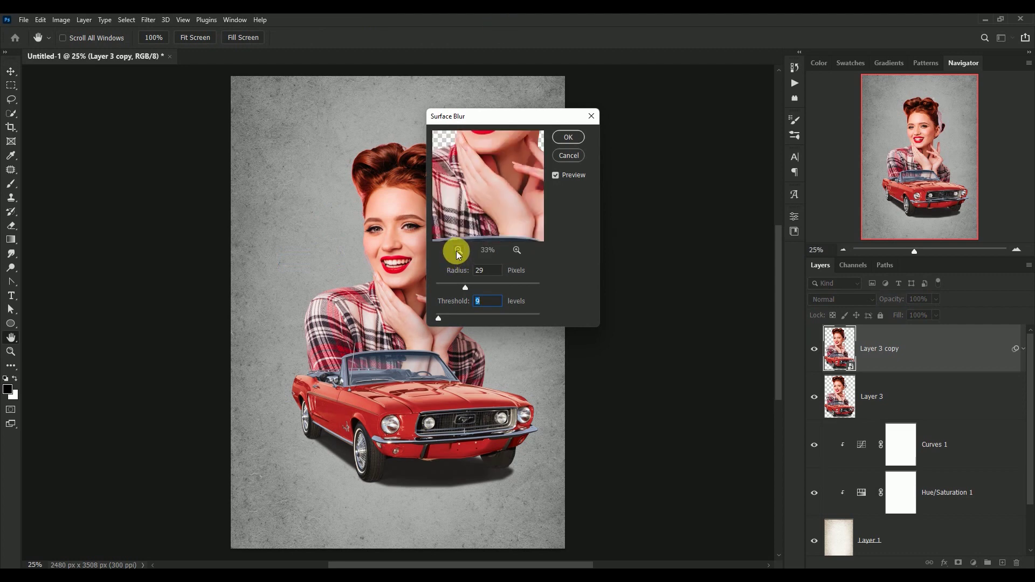
{"action": "left_click", "coordinate": [457, 250]}
{"action": "mouse_move", "coordinate": [488, 178]}
{"action": "left_mouse_down"}
{"action": "mouse_move", "coordinate": [501, 223]}
{"action": "mouse_move", "coordinate": [488, 218]}
{"action": "left_mouse_up"}
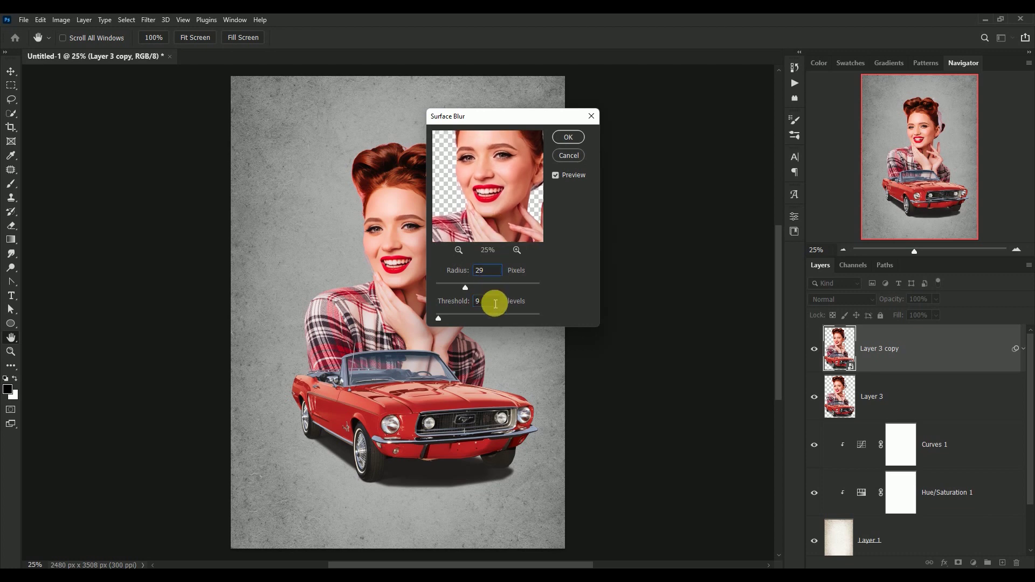
{"action": "left_click", "coordinate": [571, 137]}
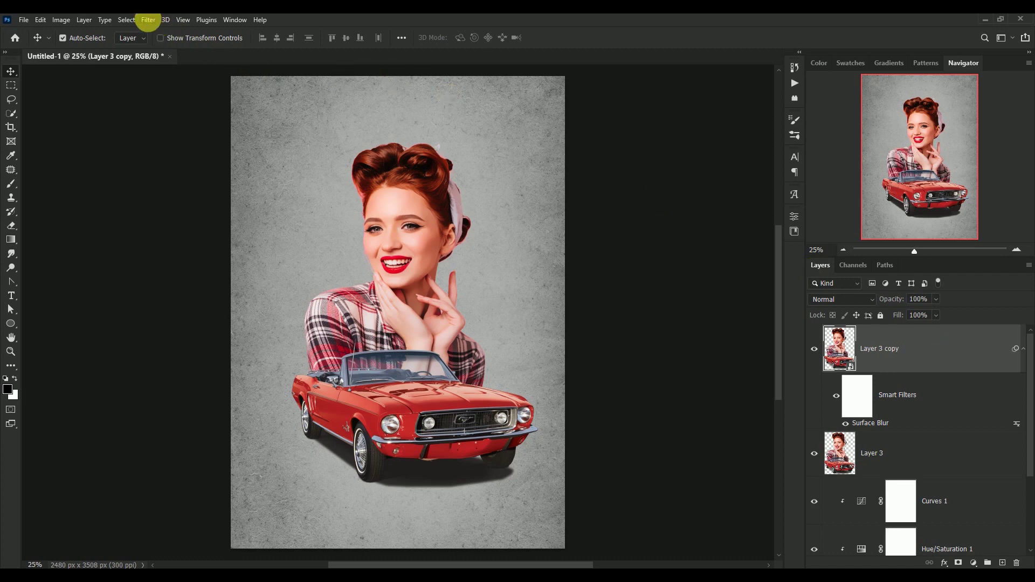
- Apply the Filter Gallery's Artistic Dry Brush with Brush Size 0 to Layer 3 copy
{"action": "left_click", "coordinate": [148, 20]}
{"action": "left_click", "coordinate": [166, 80]}
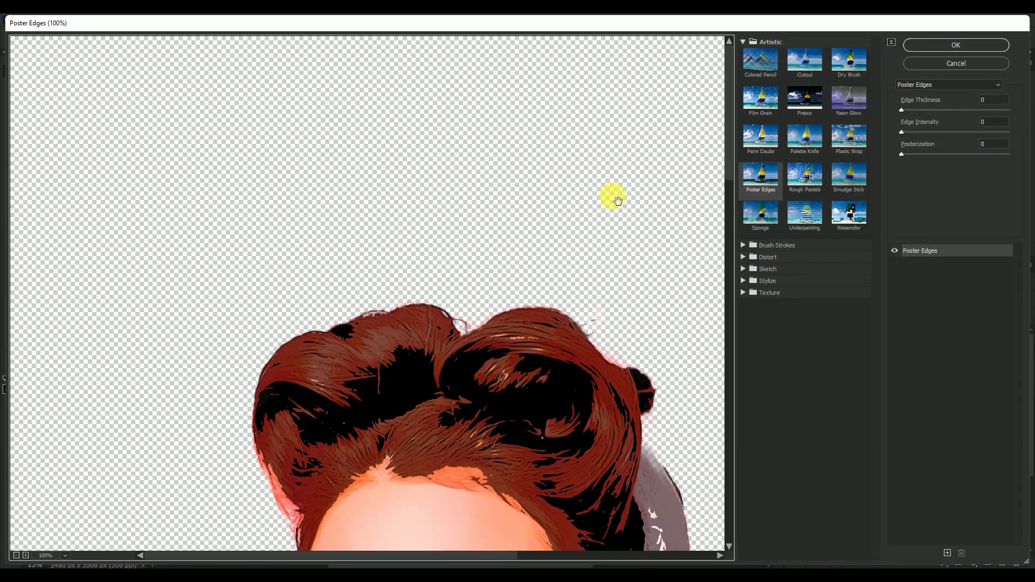
{"action": "left_click", "coordinate": [844, 64]}
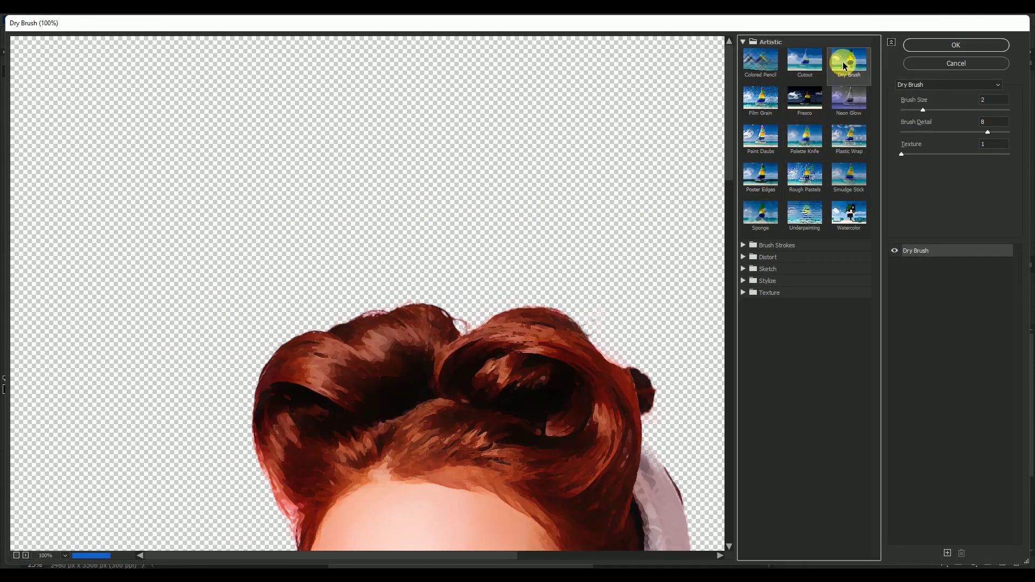
{"action": "left_click_drag", "start_coordinate": [500, 391], "coordinate": [428, 159]}
{"action": "left_click_drag", "start_coordinate": [441, 334], "coordinate": [441, 271]}
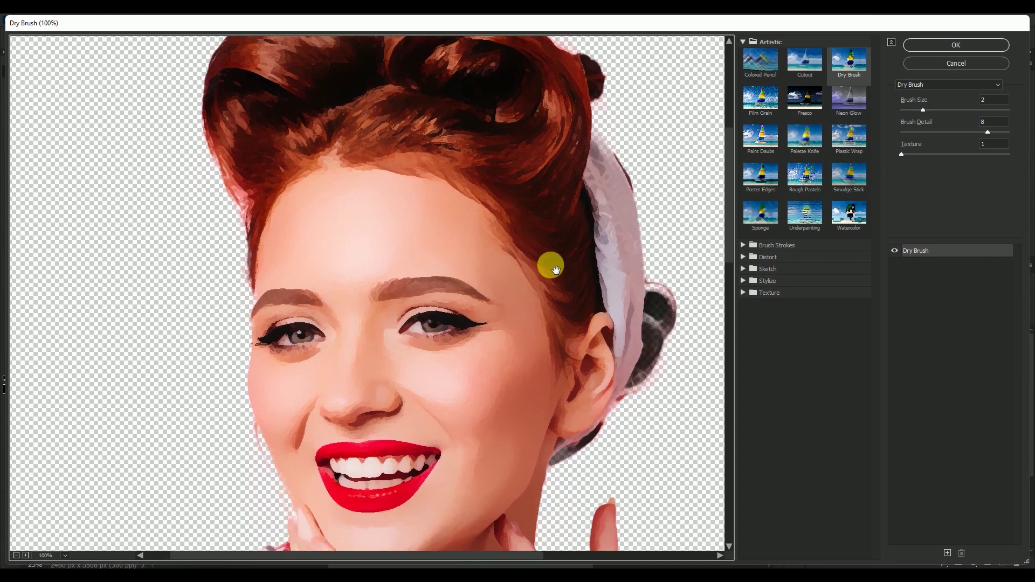
{"action": "left_click", "coordinate": [994, 101]}
{"action": "type", "text": "0"}
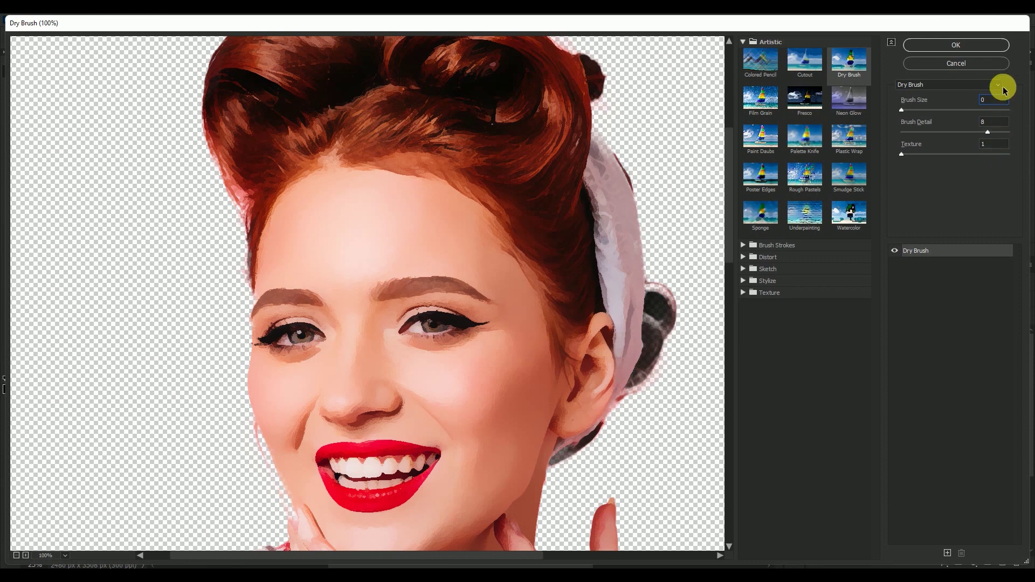
{"action": "left_click", "coordinate": [965, 48]}
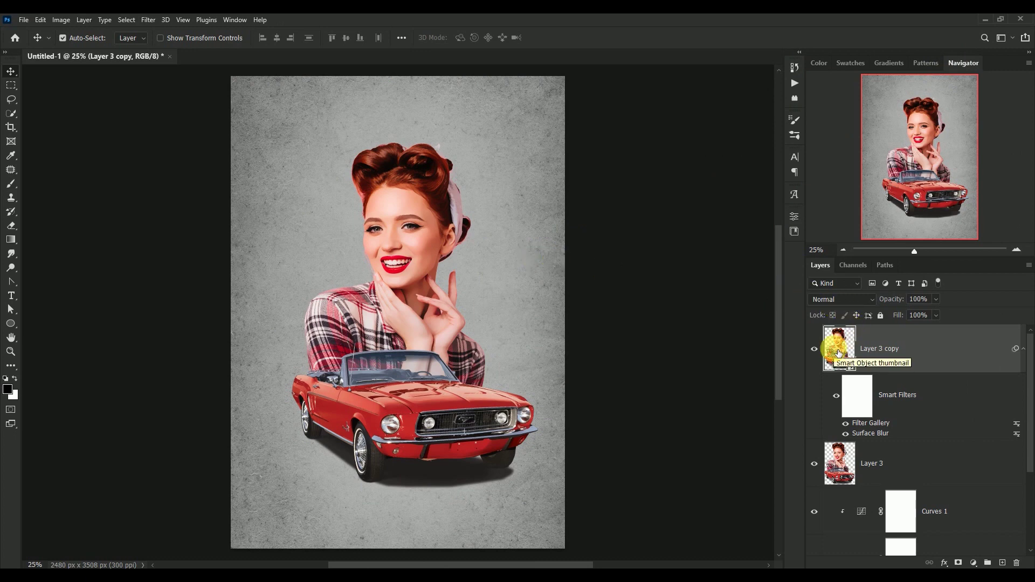
- Apply the Filter Gallery's Poster Edges with all values at 0 to Layer 3 copy
{"action": "left_click", "coordinate": [147, 22]}
{"action": "left_click", "coordinate": [156, 81]}
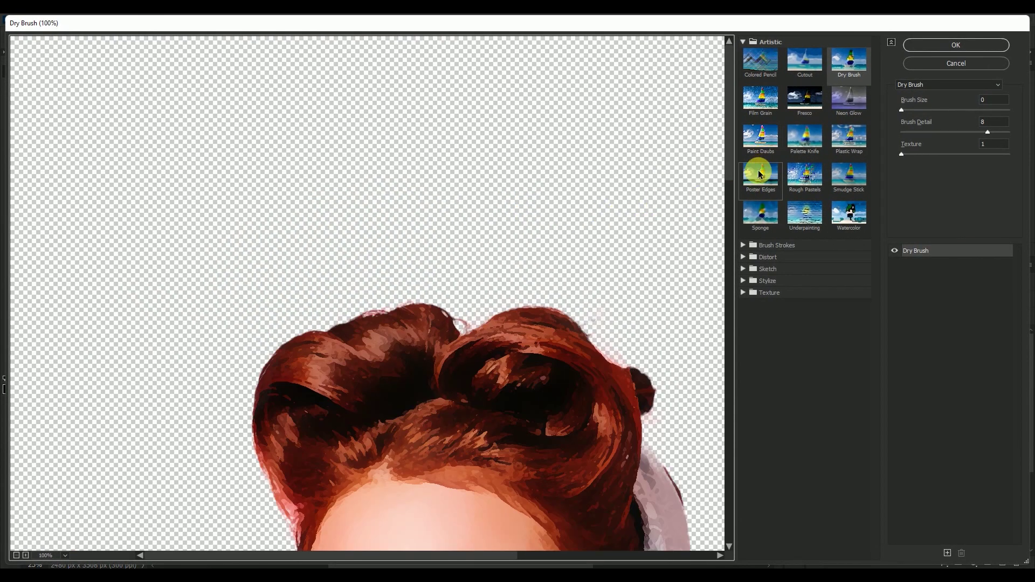
{"action": "left_click", "coordinate": [755, 176]}
{"action": "left_click_drag", "start_coordinate": [585, 332], "coordinate": [494, 140]}
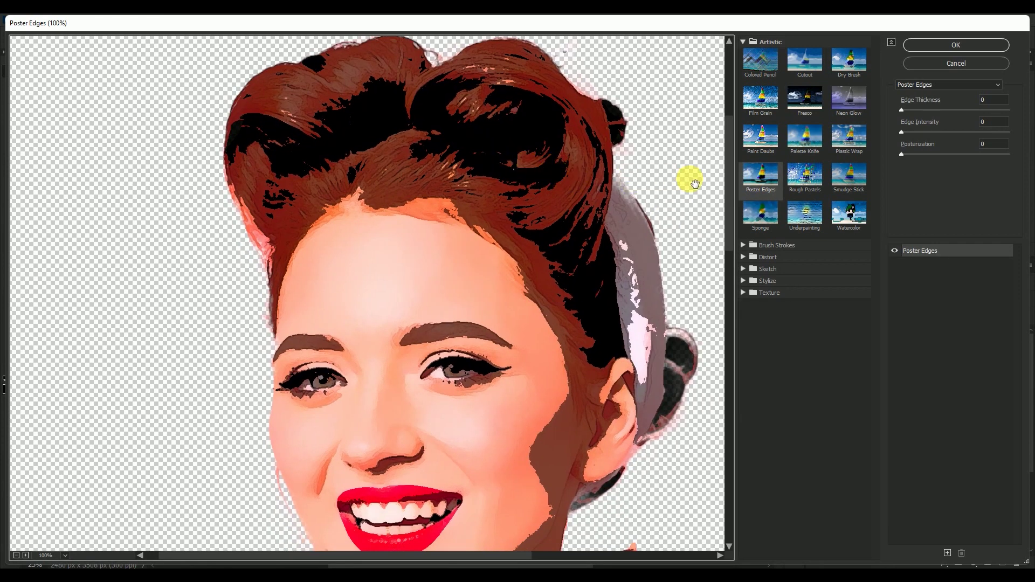
{"action": "left_click", "coordinate": [768, 173]}
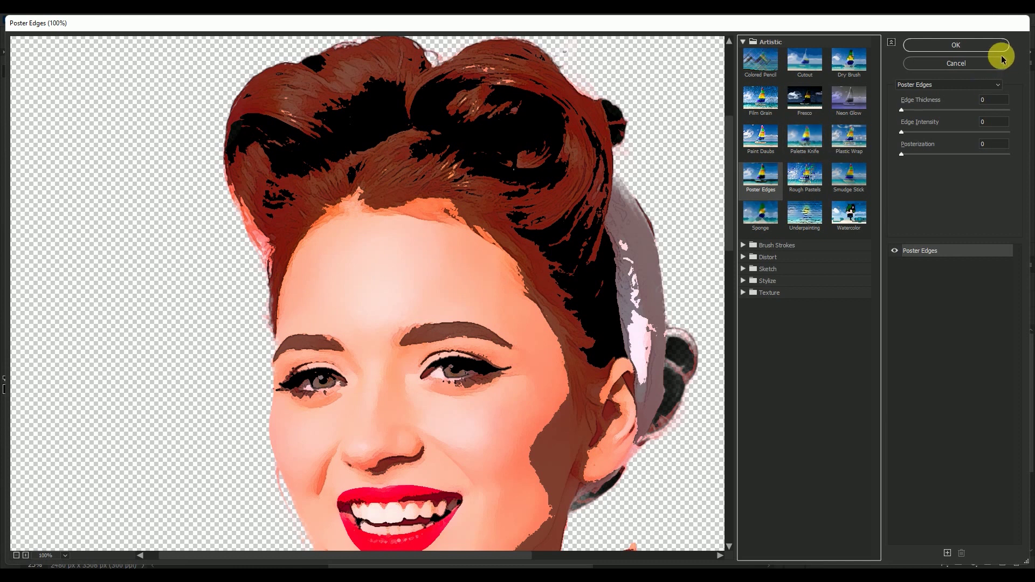
{"action": "left_click", "coordinate": [974, 45]}
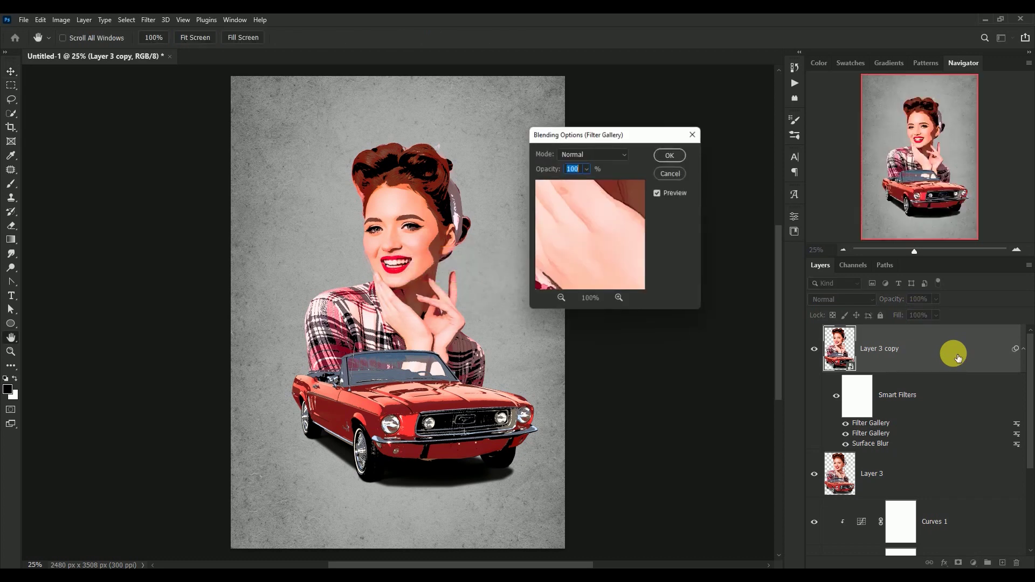
- Set the Poster Edges filter's blending options to Overlay mode at 65% opacity
{"action": "left_click", "coordinate": [604, 154]}
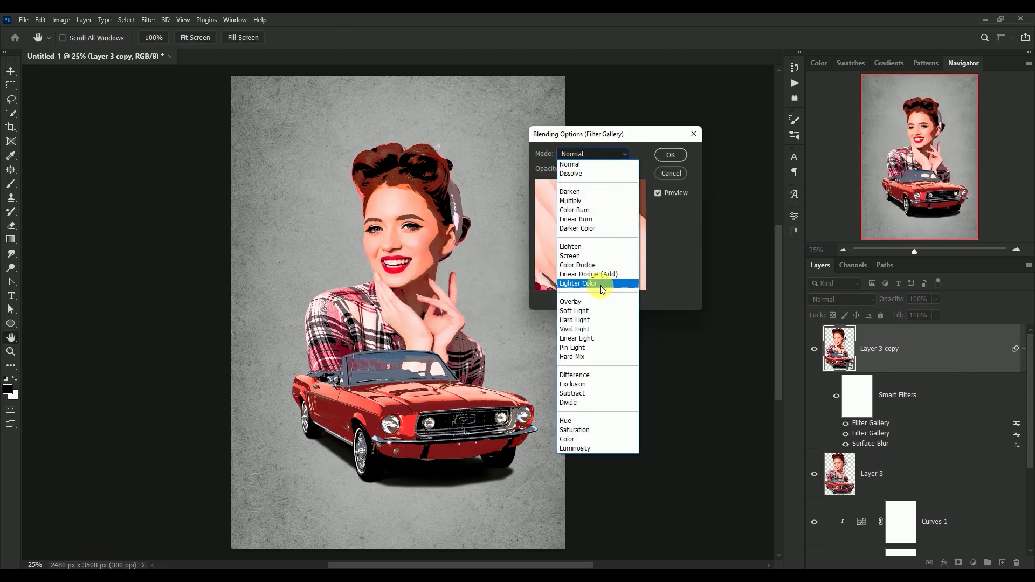
{"action": "left_click", "coordinate": [605, 303]}
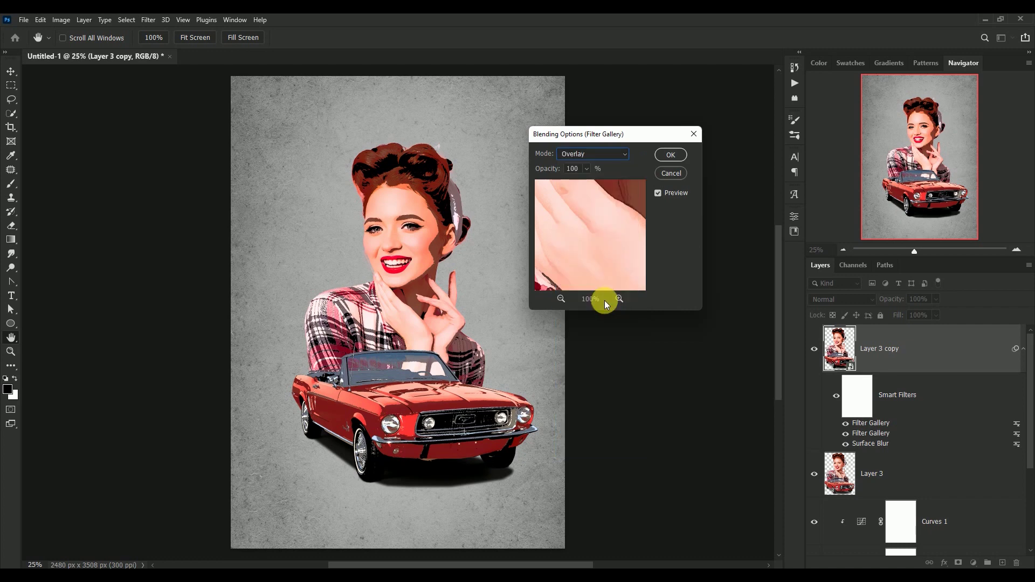
{"action": "left_click", "coordinate": [570, 169]}
{"action": "type", "text": "65"}
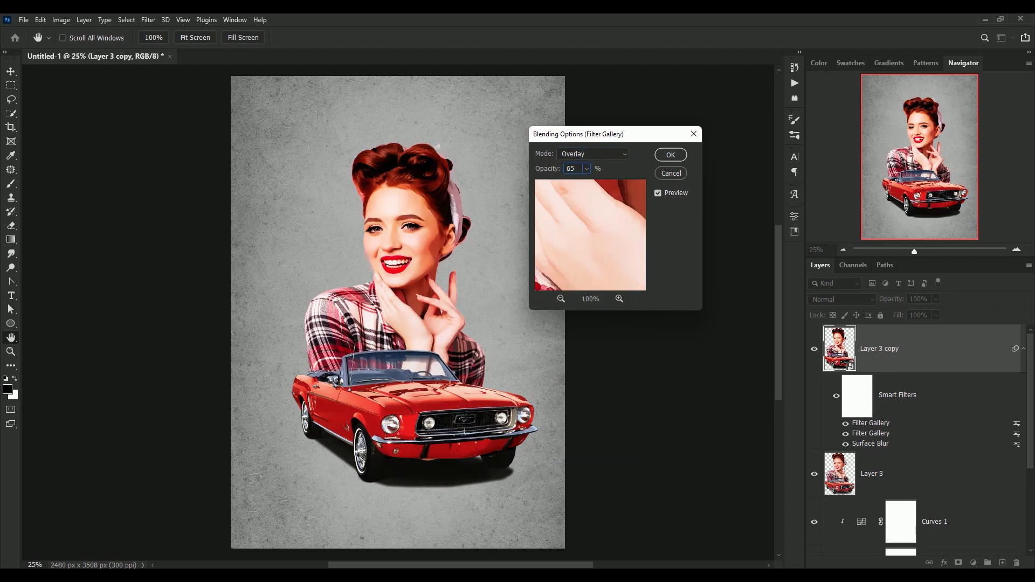
{"action": "left_click", "coordinate": [671, 156]}
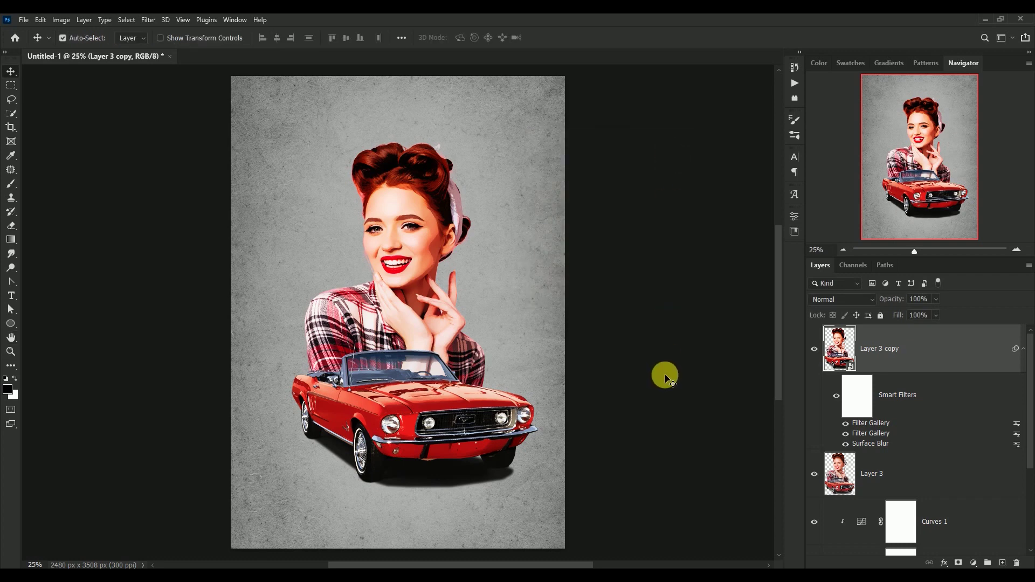
- Duplicate Layer 3 copy as Layer 3 copy 2 and clear its inherited smart filters
{"action": "left_click", "coordinate": [1025, 353]}
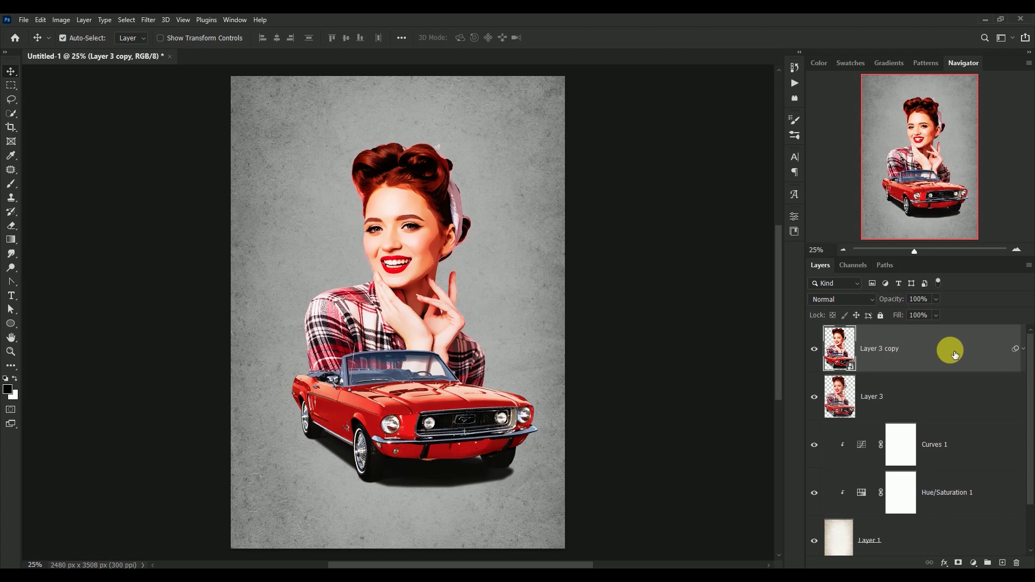
{"action": "left_click_drag", "start_coordinate": [954, 354], "coordinate": [1002, 563]}
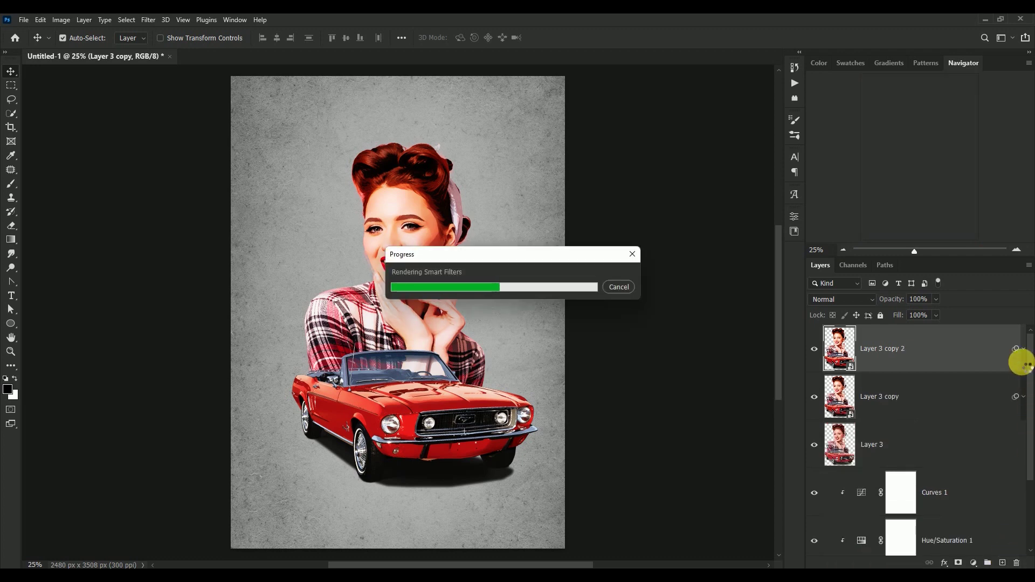
{"action": "left_click", "coordinate": [1023, 349]}
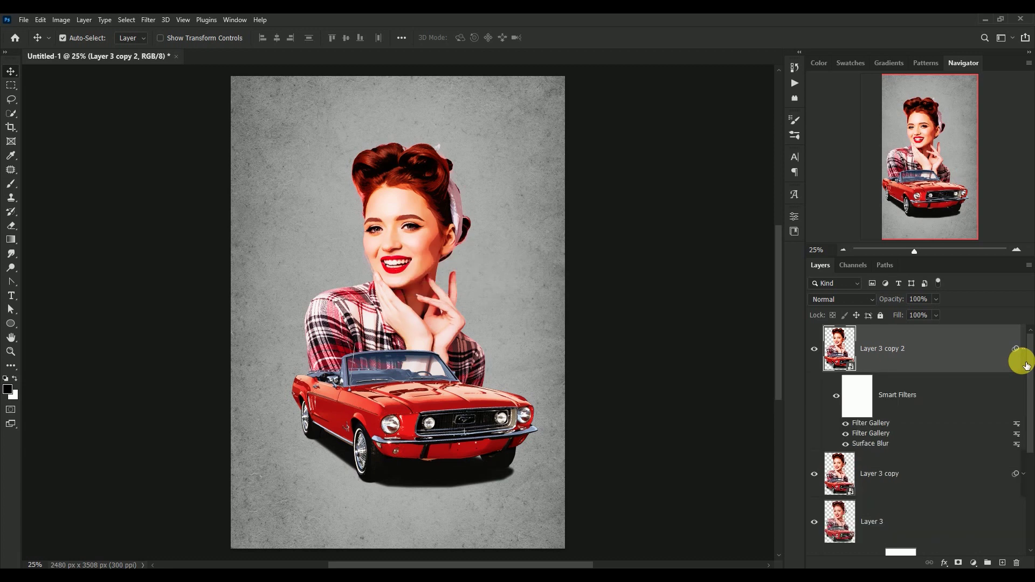
{"action": "right_click", "coordinate": [947, 397]}
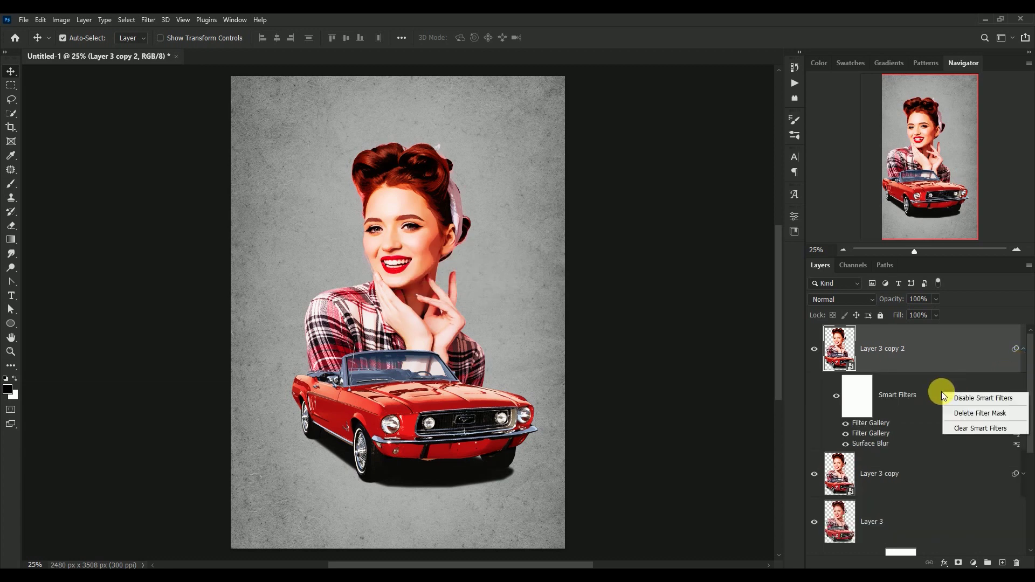
{"action": "left_click", "coordinate": [949, 429]}
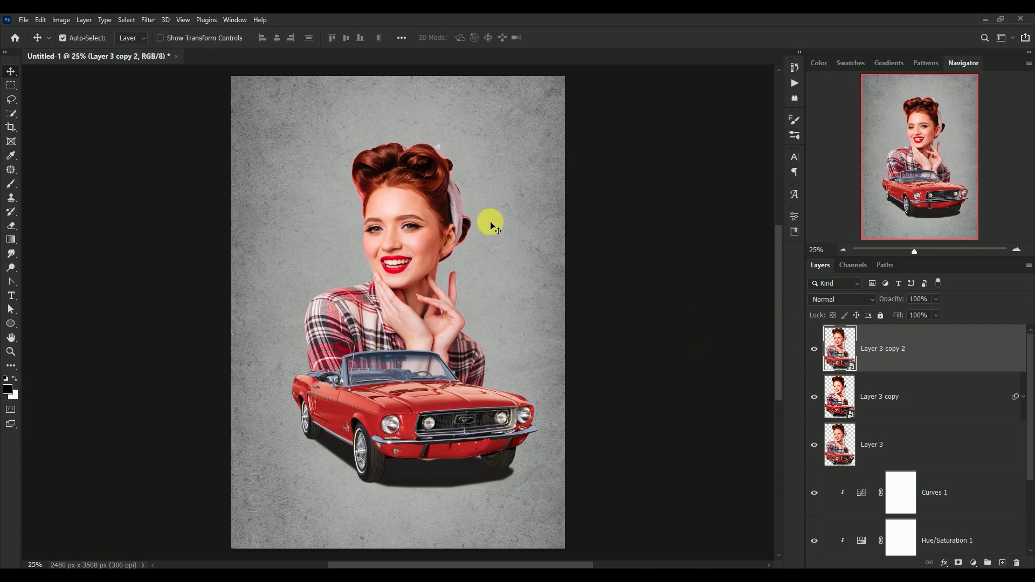
- Desaturate Layer 3 copy 2 with a Hue/Saturation adjustment at Saturation -100
{"action": "left_click", "coordinate": [61, 19]}
{"action": "mouse_move", "coordinate": [79, 47]}
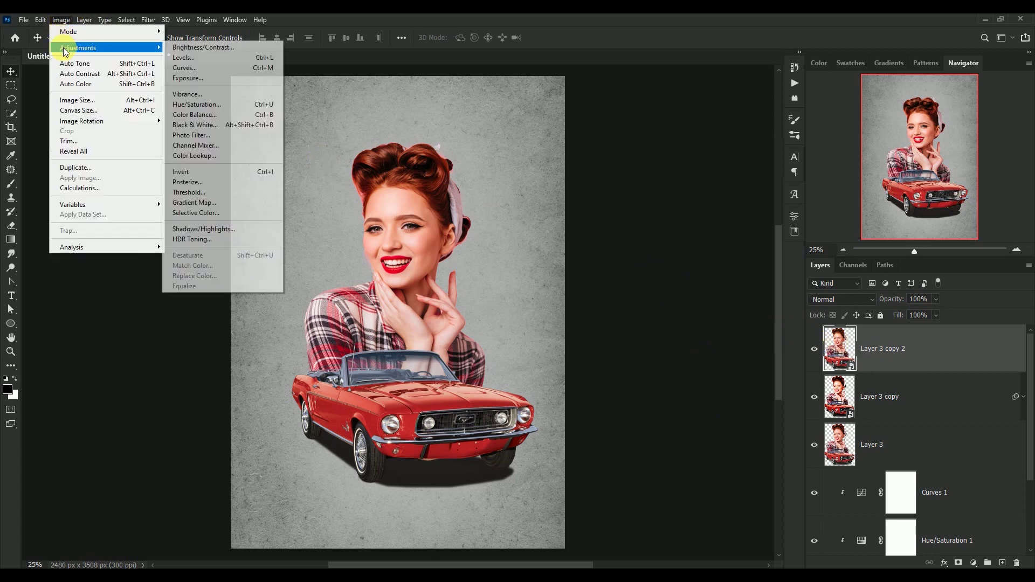
{"action": "left_click", "coordinate": [227, 104]}
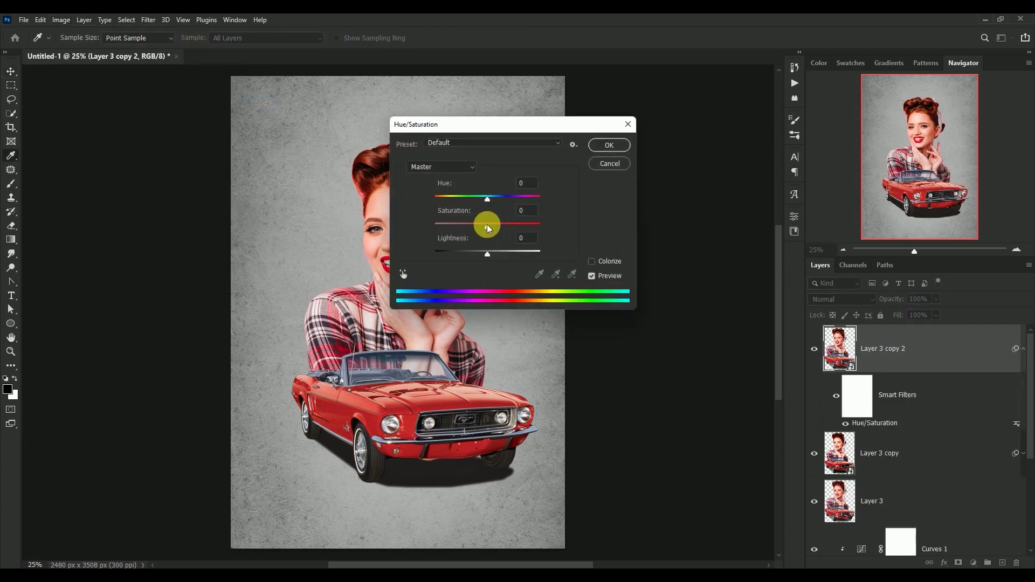
{"action": "left_click_drag", "start_coordinate": [488, 227], "coordinate": [416, 218]}
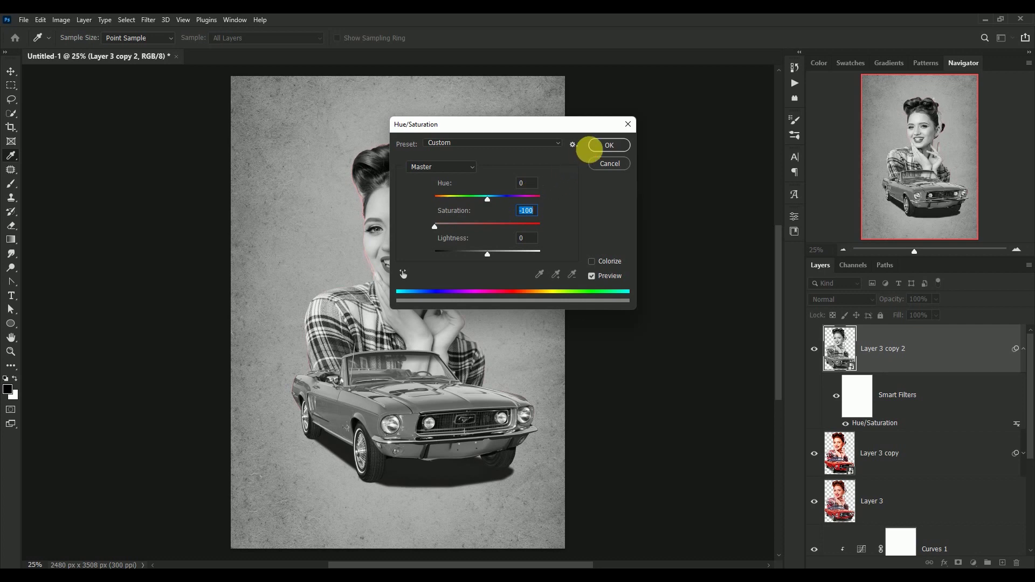
{"action": "left_click", "coordinate": [600, 145]}
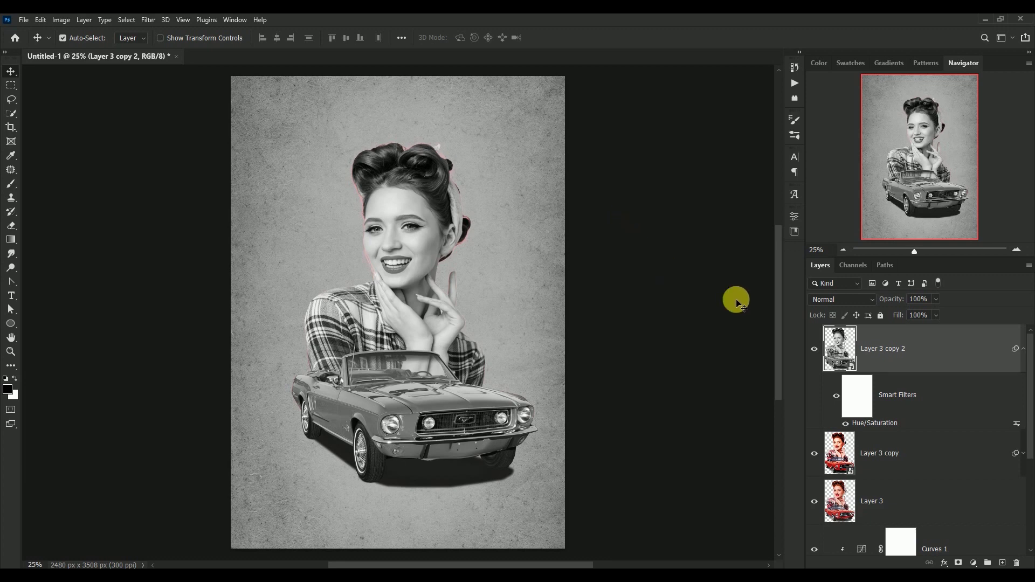
- Apply Invert to the grayscale copy to turn it into a negative
{"action": "left_click", "coordinate": [62, 20]}
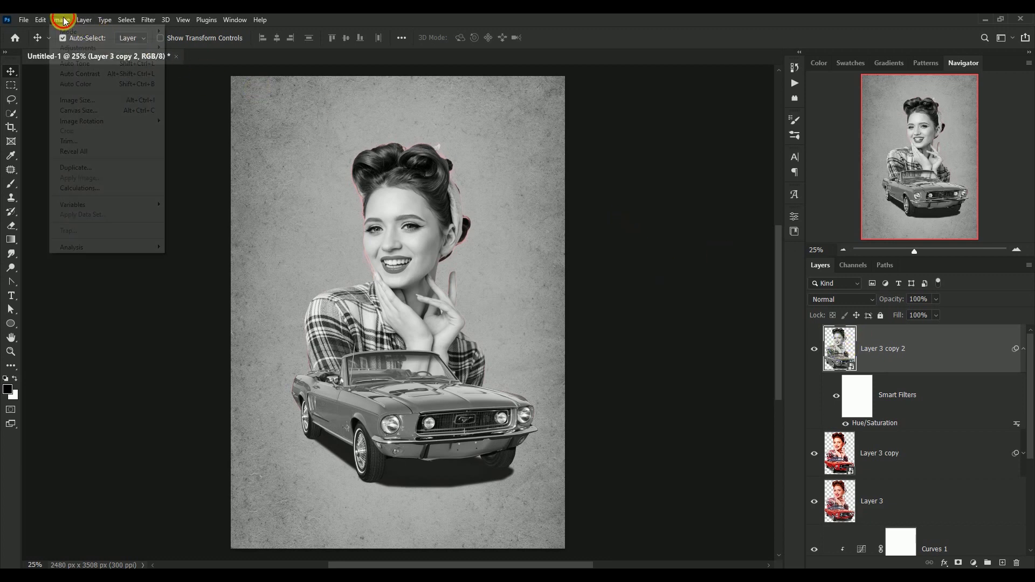
{"action": "mouse_move", "coordinate": [79, 48]}
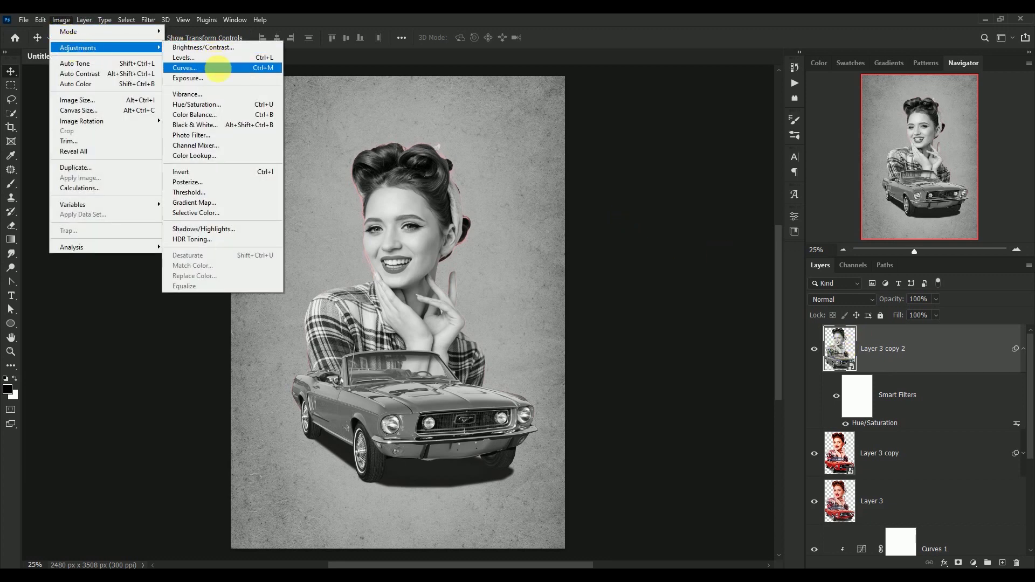
{"action": "left_click", "coordinate": [230, 172]}
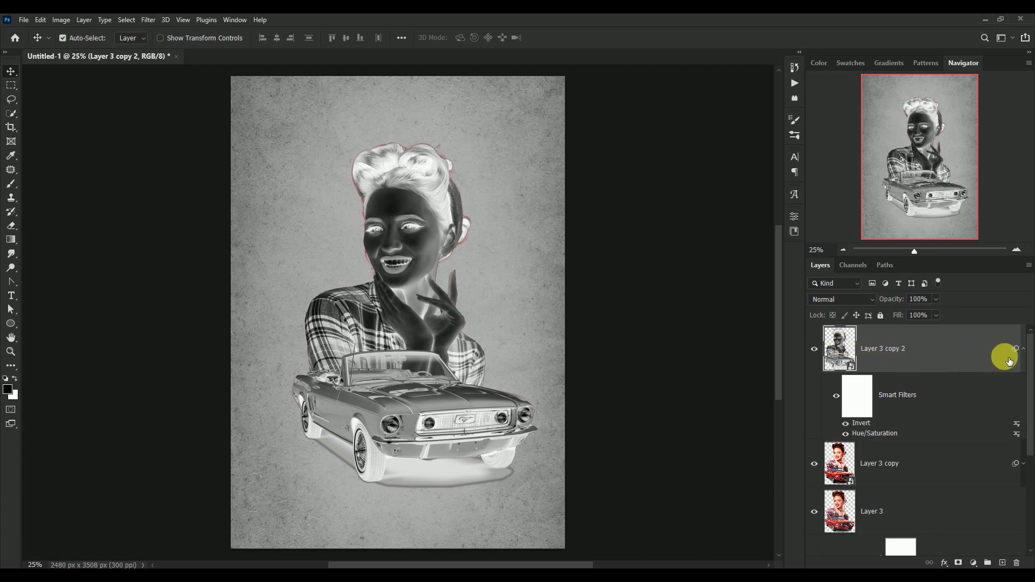
{"action": "left_click", "coordinate": [1023, 349]}
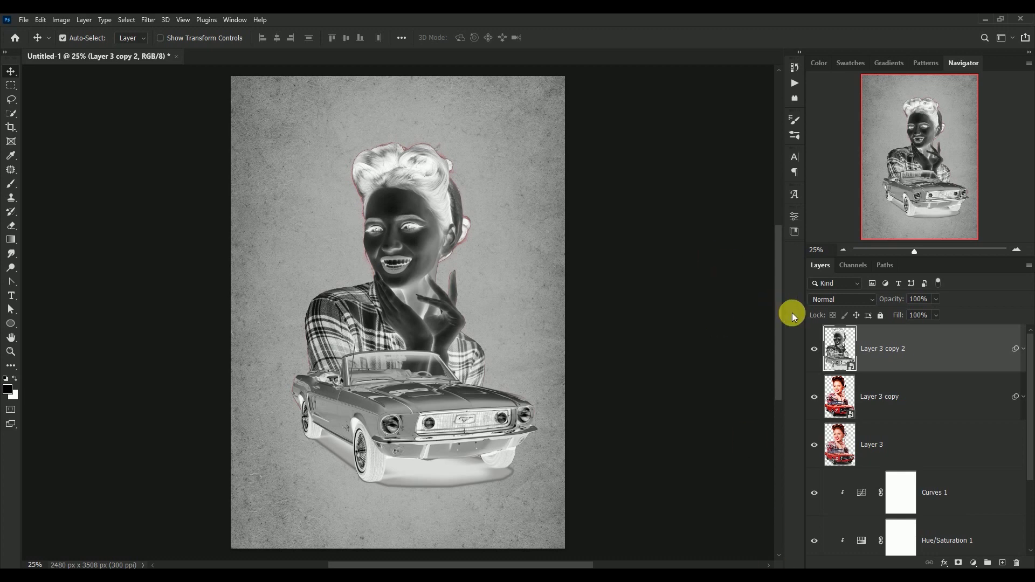
{"action": "left_click", "coordinate": [833, 299]}
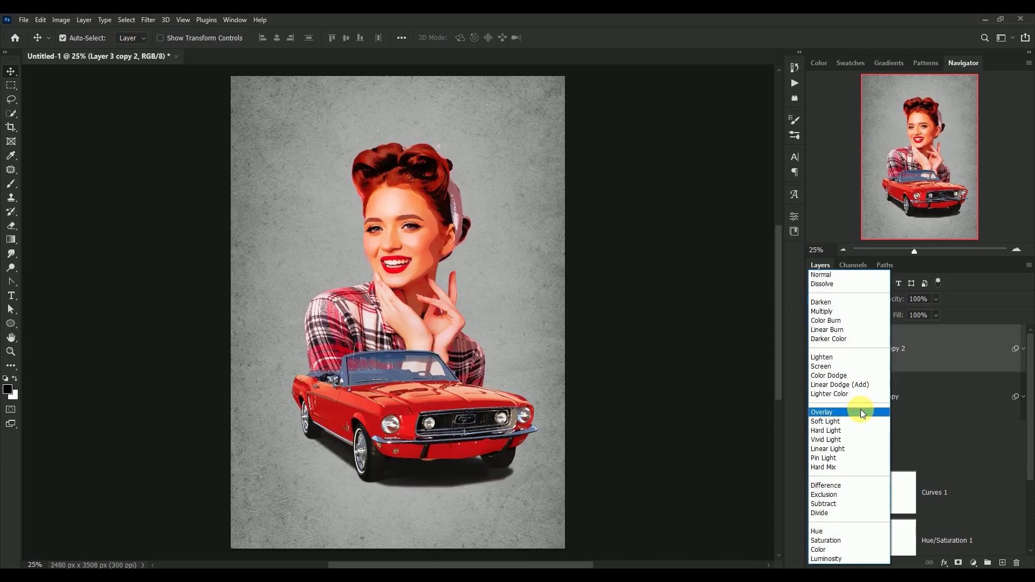
- Set Layer 3 copy 2 to Overlay and mask it to the woman and car selection
{"action": "left_click", "coordinate": [860, 412]}
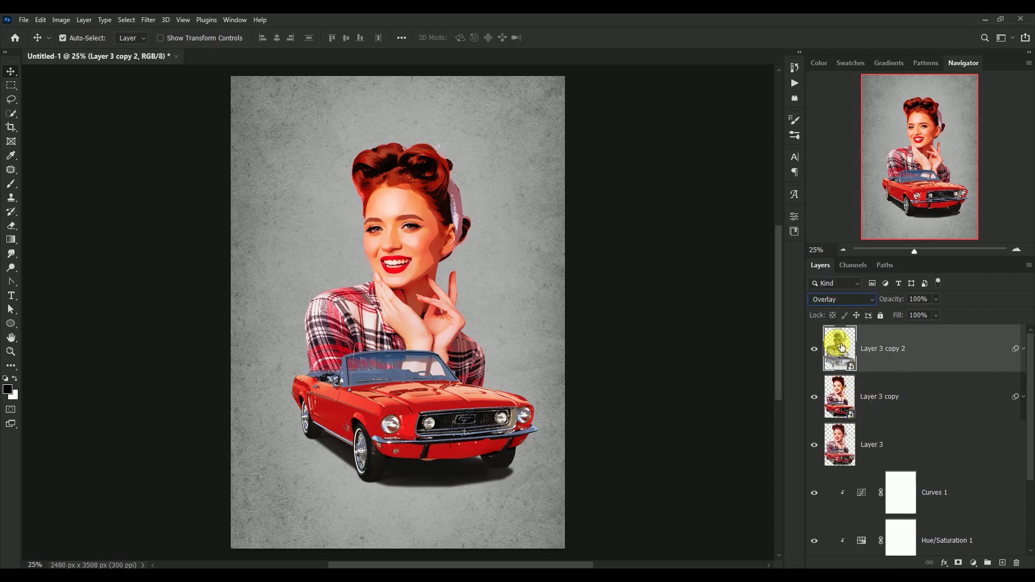
{"action": "left_click", "coordinate": [845, 404], "text": "ctrl"}
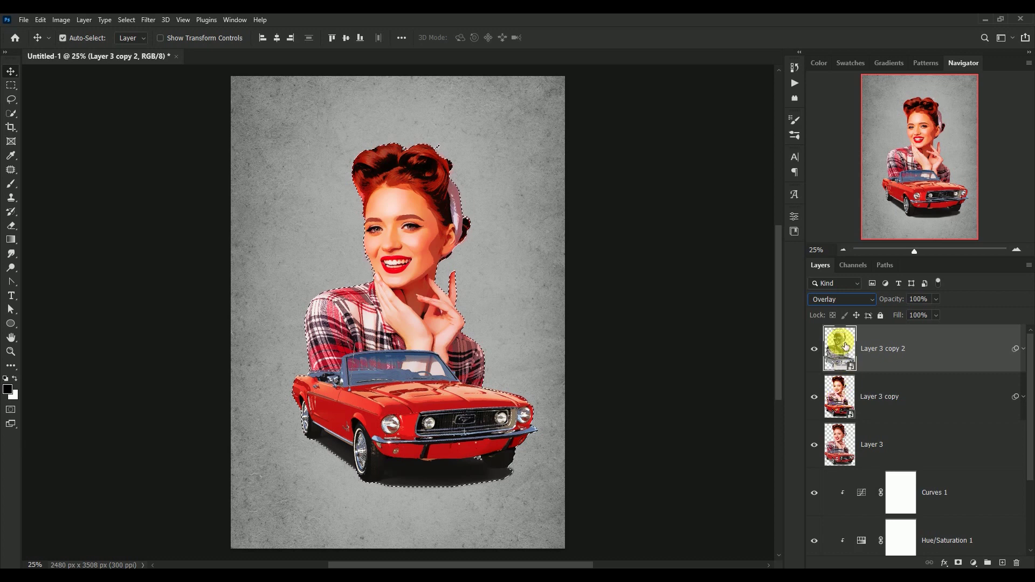
{"action": "left_click", "coordinate": [958, 563]}
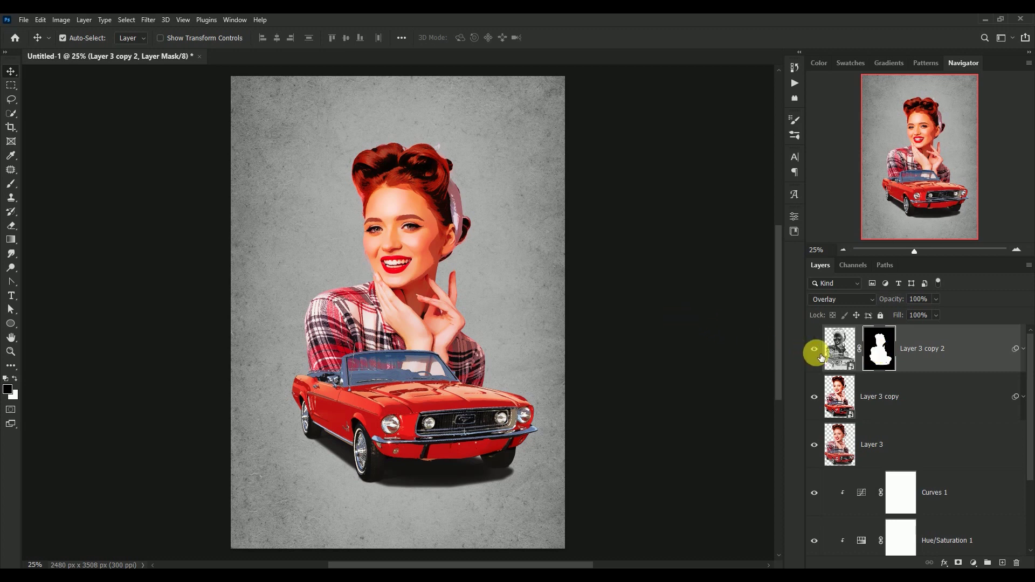
{"action": "left_click", "coordinate": [979, 563]}
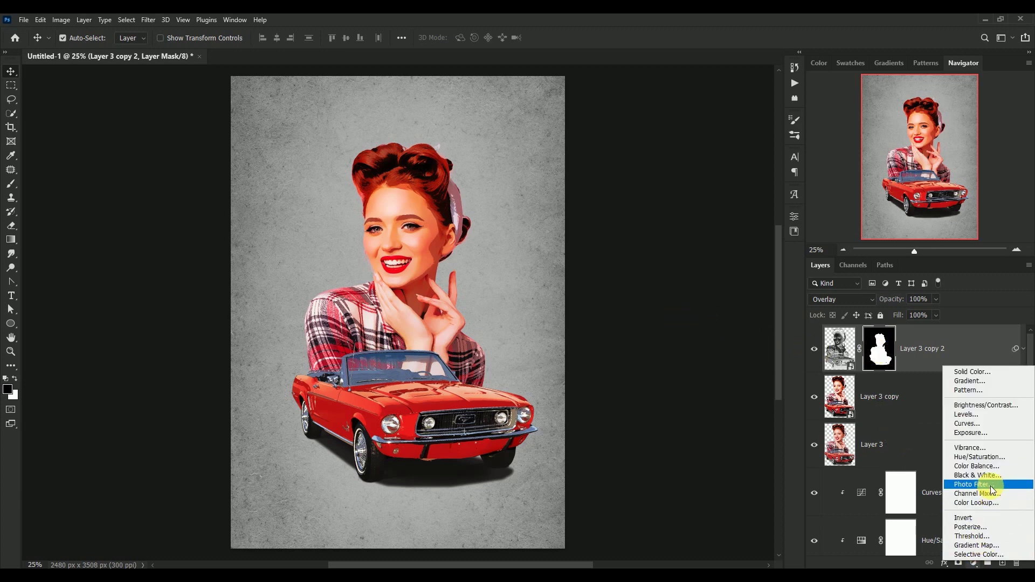
- Add a Levels adjustment clipped to Layer 3 copy 2 with midtone gamma 0.87
{"action": "left_click", "coordinate": [984, 415]}
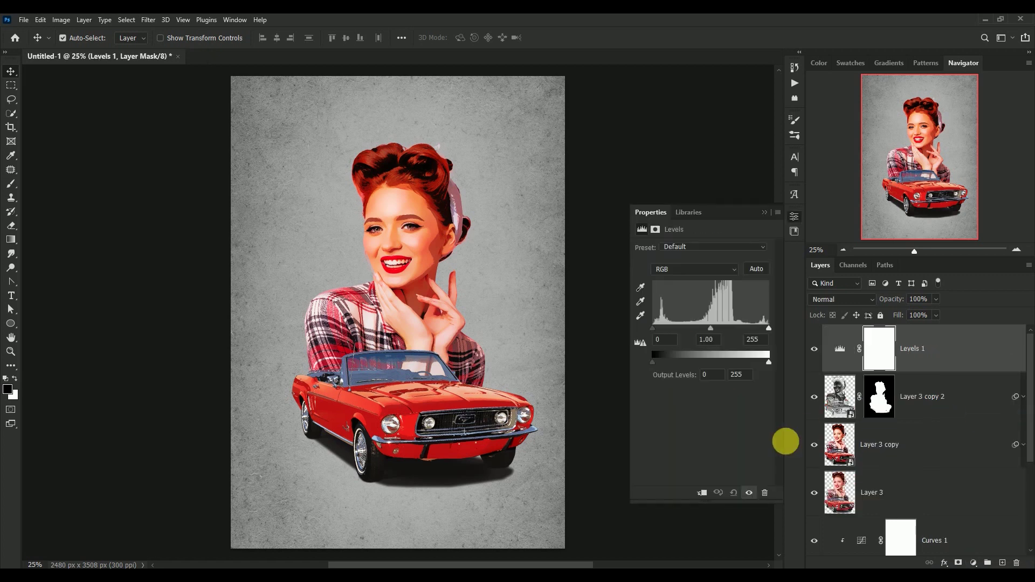
{"action": "left_click", "coordinate": [701, 492]}
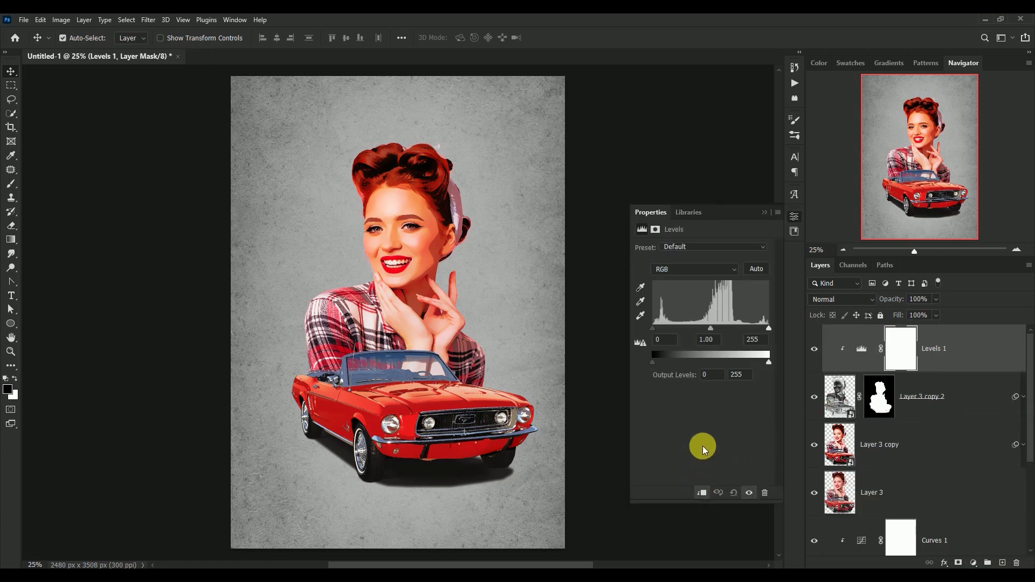
{"action": "left_click", "coordinate": [707, 340]}
{"action": "type", "text": "0."}
{"action": "type", "text": "87"}
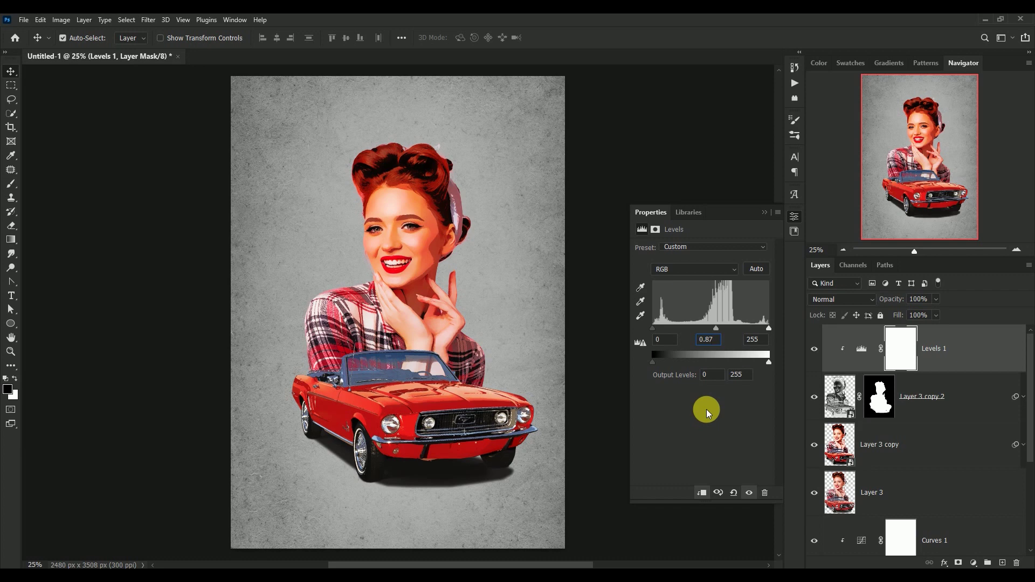
{"action": "left_click", "coordinate": [764, 212]}
{"action": "left_click", "coordinate": [814, 350]}
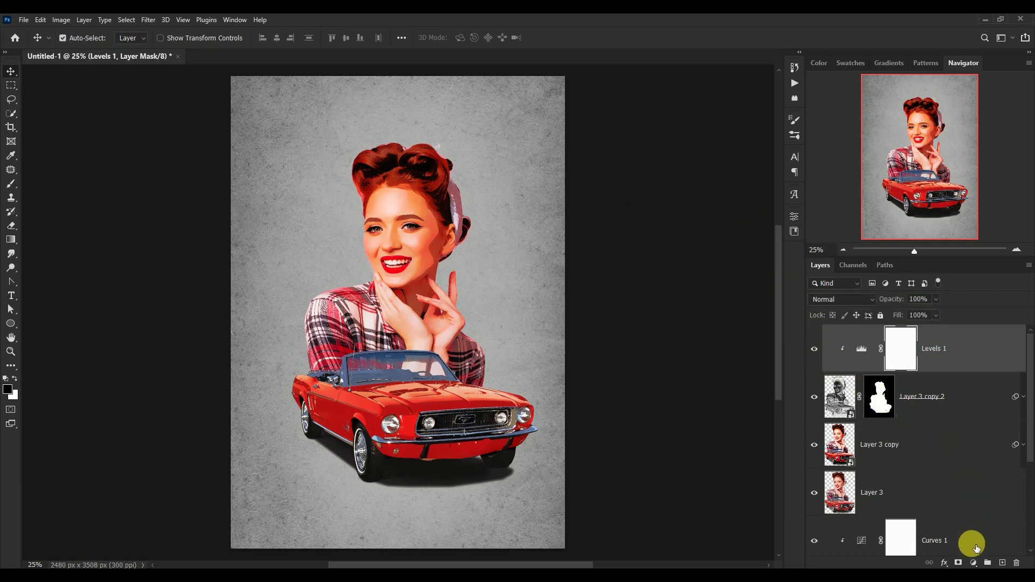
{"action": "left_click", "coordinate": [973, 563]}
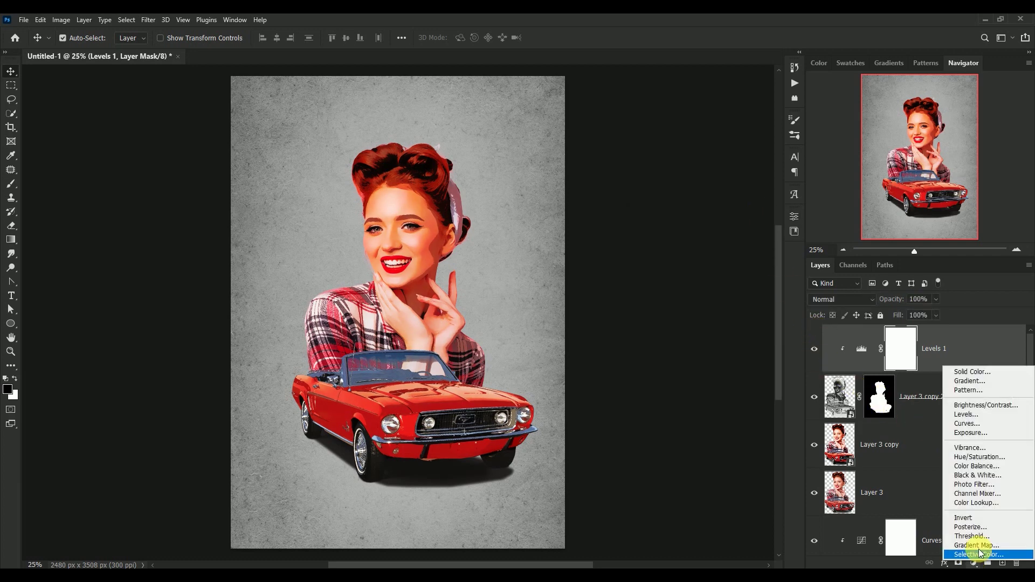
- Add a clipped Exposure adjustment with exposure +0.74, offset 0.0208 and gamma 1.02
{"action": "left_click", "coordinate": [991, 432]}
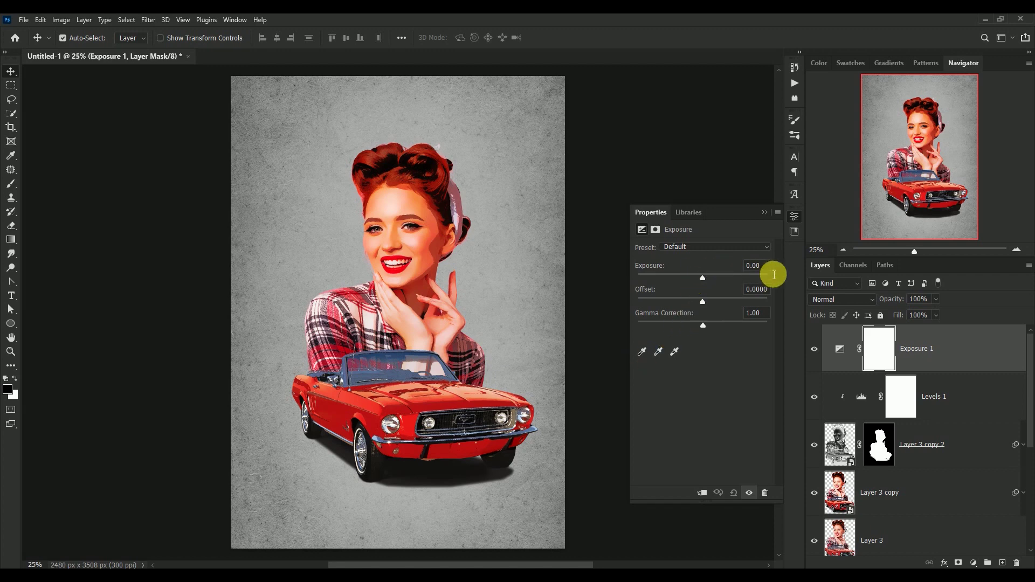
{"action": "left_click", "coordinate": [760, 266]}
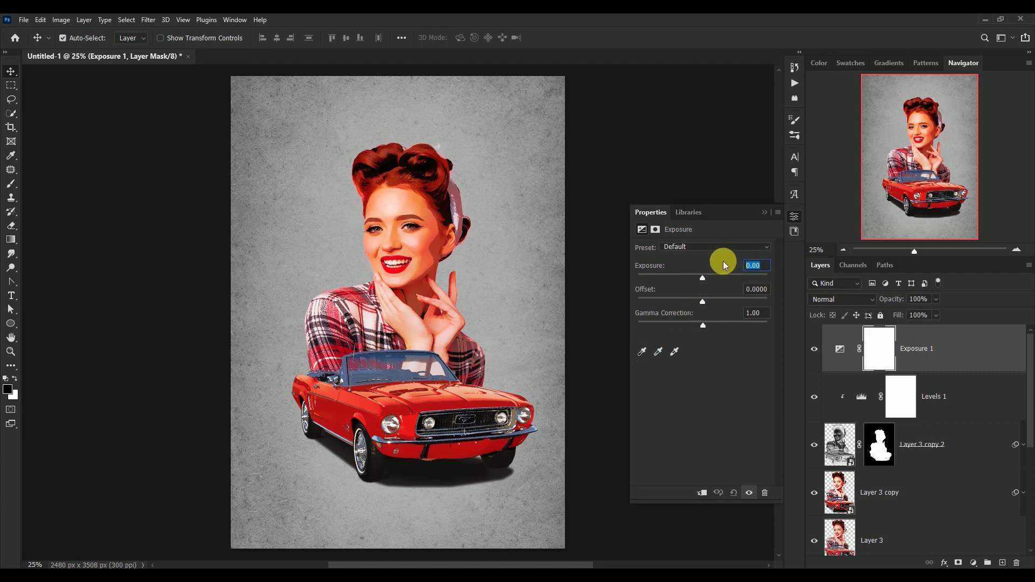
{"action": "type", "text": "+0"}
{"action": "type", "text": "."}
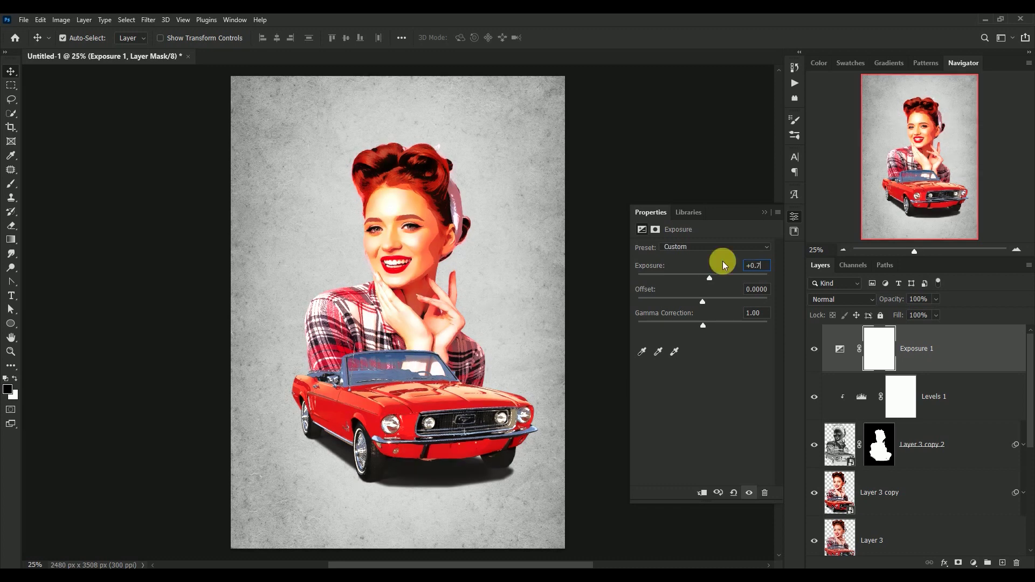
{"action": "type", "text": "74"}
{"action": "left_click", "coordinate": [760, 289]}
{"action": "type", "text": "0."}
{"action": "type", "text": "0"}
{"action": "type", "text": "208"}
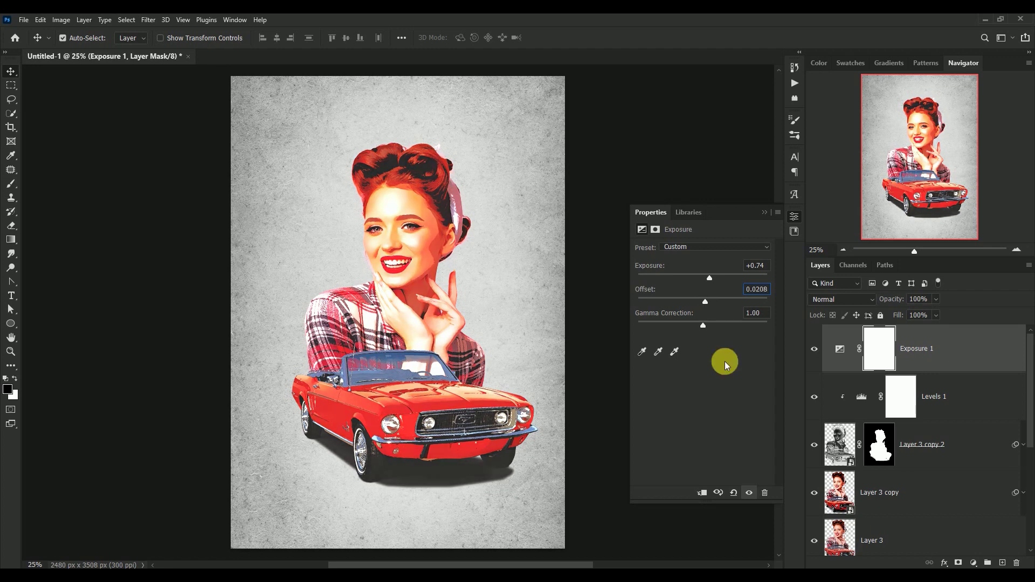
{"action": "key", "text": "Tab"}
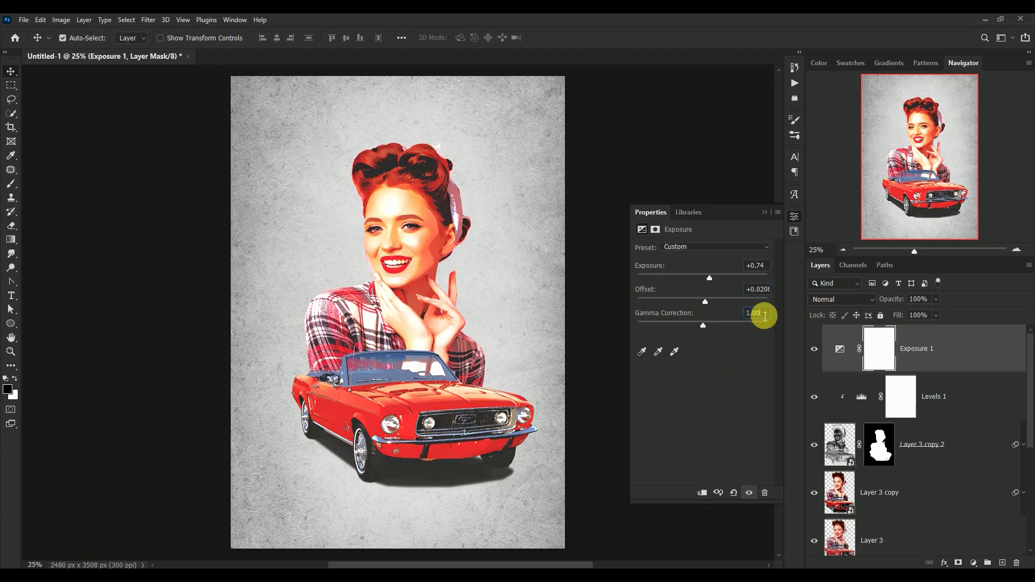
{"action": "type", "text": "1"}
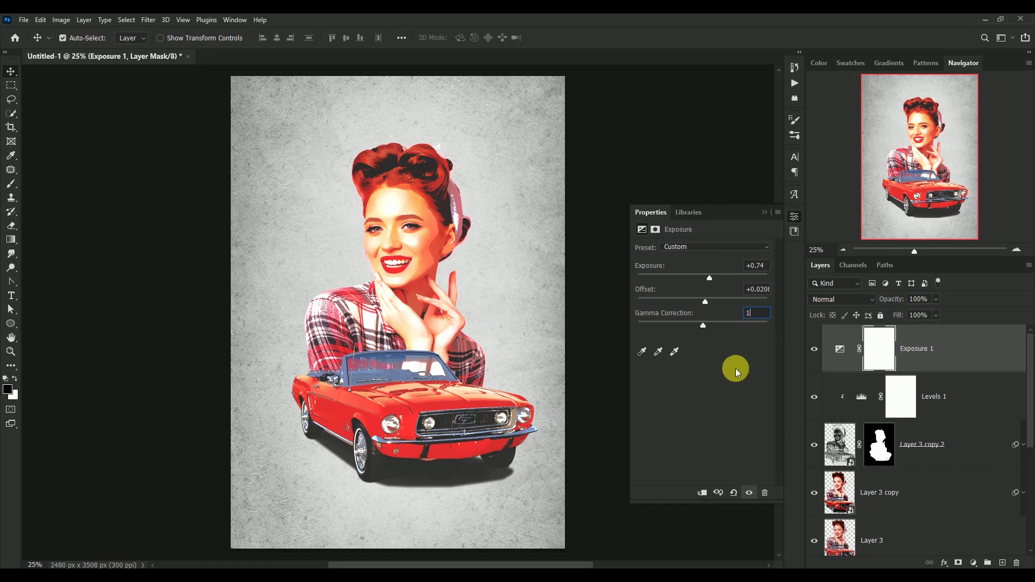
{"action": "type", "text": ".02"}
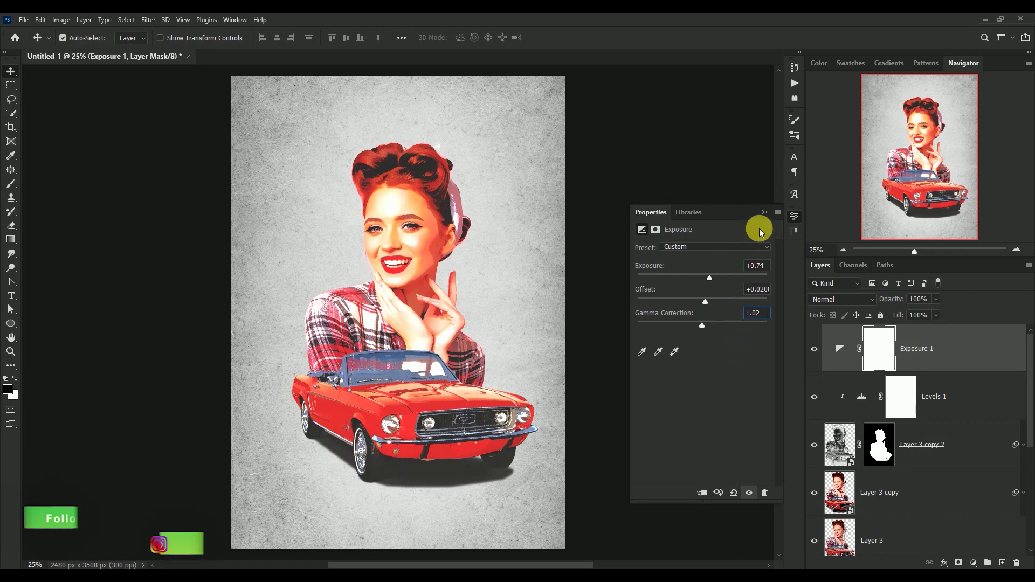
{"action": "left_click", "coordinate": [763, 212]}
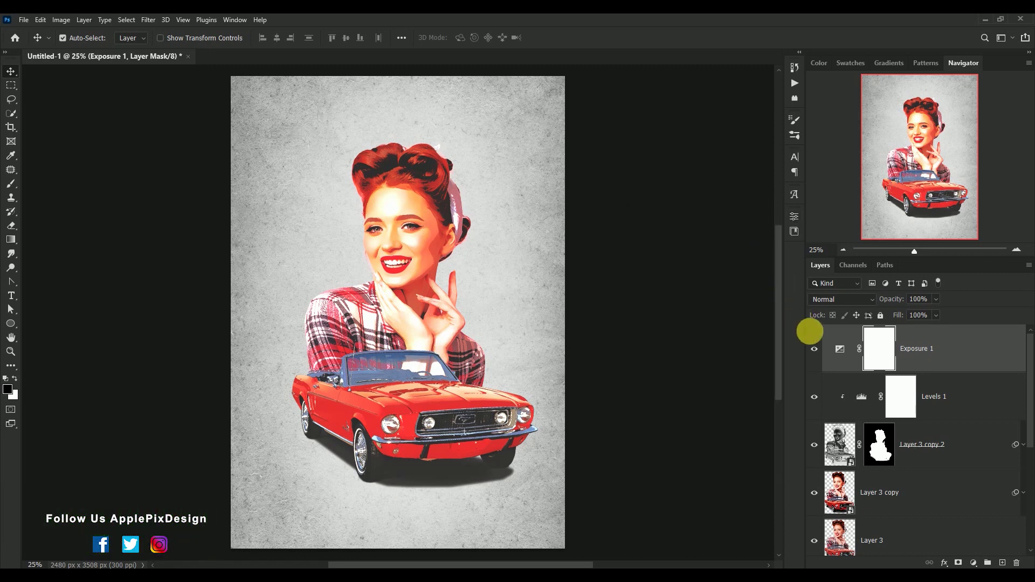
{"action": "left_click", "coordinate": [838, 373], "text": "alt"}
{"action": "left_click", "coordinate": [814, 348]}
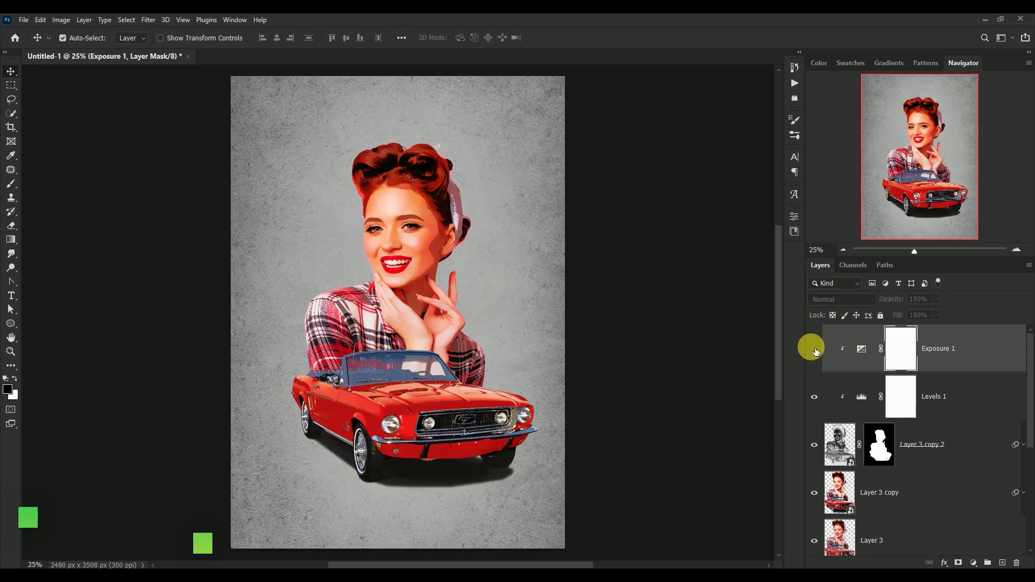
{"action": "left_click", "coordinate": [815, 351]}
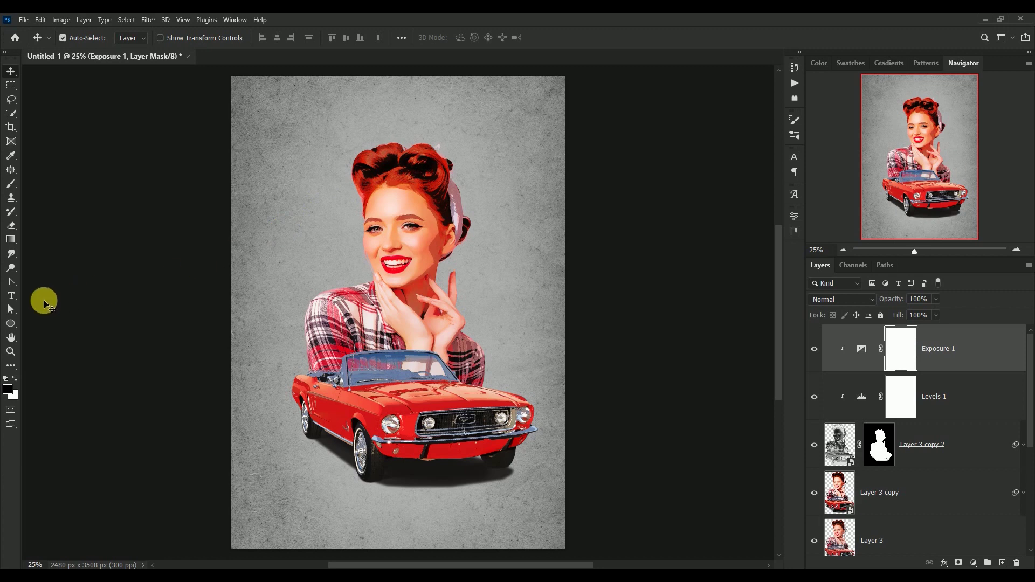
- Draw a large black circle over the upper poster with the Ellipse tool
{"action": "left_click", "coordinate": [11, 323]}
{"action": "mouse_move", "coordinate": [323, 215]}
{"action": "left_mouse_down"}
{"action": "mouse_move", "coordinate": [365, 275]}
{"action": "mouse_move", "coordinate": [489, 366]}
{"action": "left_mouse_up"}
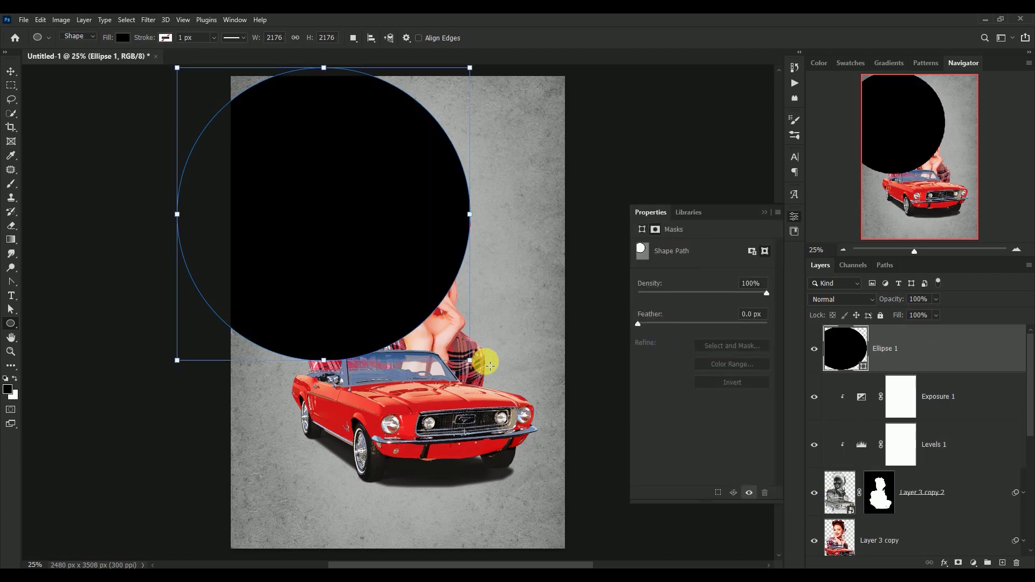
{"action": "left_click", "coordinate": [765, 214]}
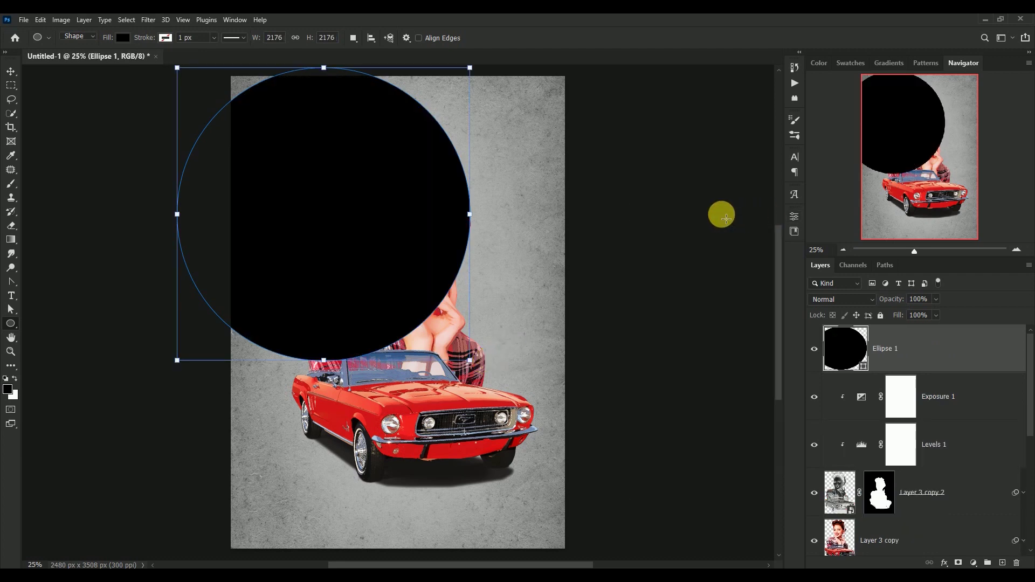
{"action": "key", "text": "Return"}
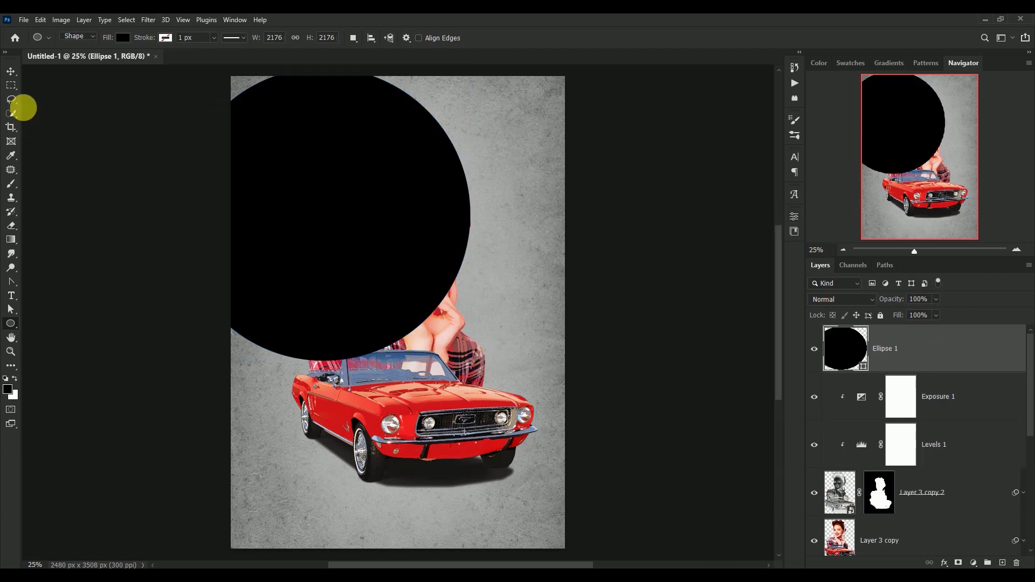
- Centre the circle on the poster and move its layer beneath Layer 3
{"action": "left_click", "coordinate": [12, 71]}
{"action": "left_click_drag", "start_coordinate": [316, 201], "coordinate": [399, 264]}
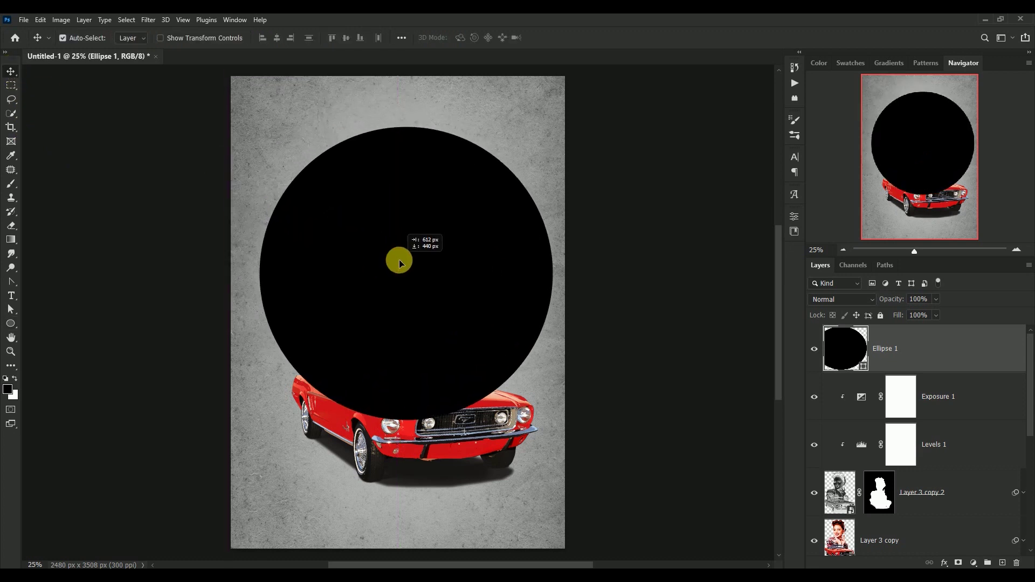
{"action": "left_click_drag", "start_coordinate": [856, 349], "coordinate": [871, 562]}
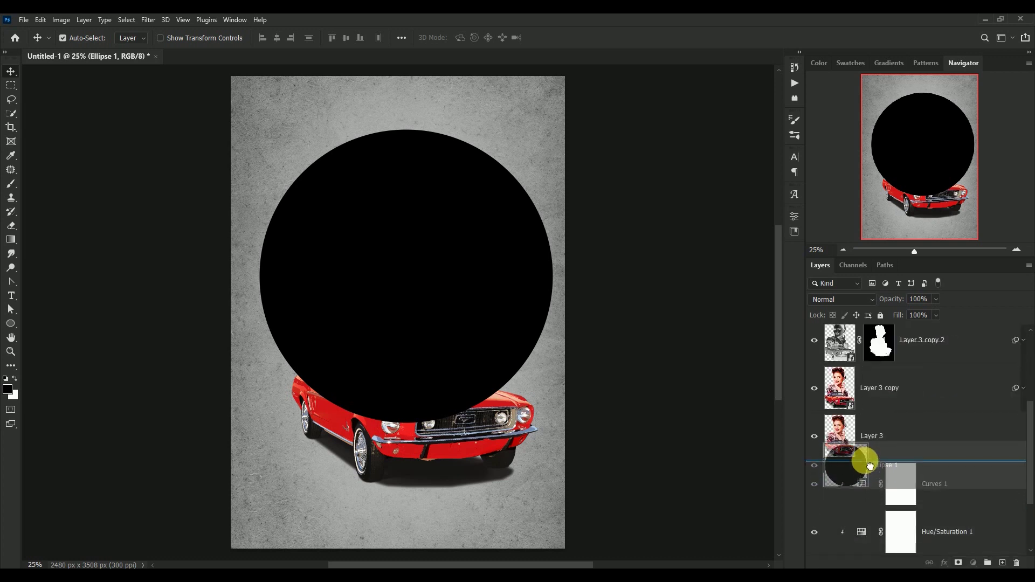
{"action": "left_click_drag", "start_coordinate": [871, 562], "coordinate": [865, 461]}
{"action": "mouse_move", "coordinate": [508, 306]}
{"action": "left_mouse_down"}
{"action": "mouse_move", "coordinate": [500, 315]}
{"action": "mouse_move", "coordinate": [501, 305]}
{"action": "left_mouse_up"}
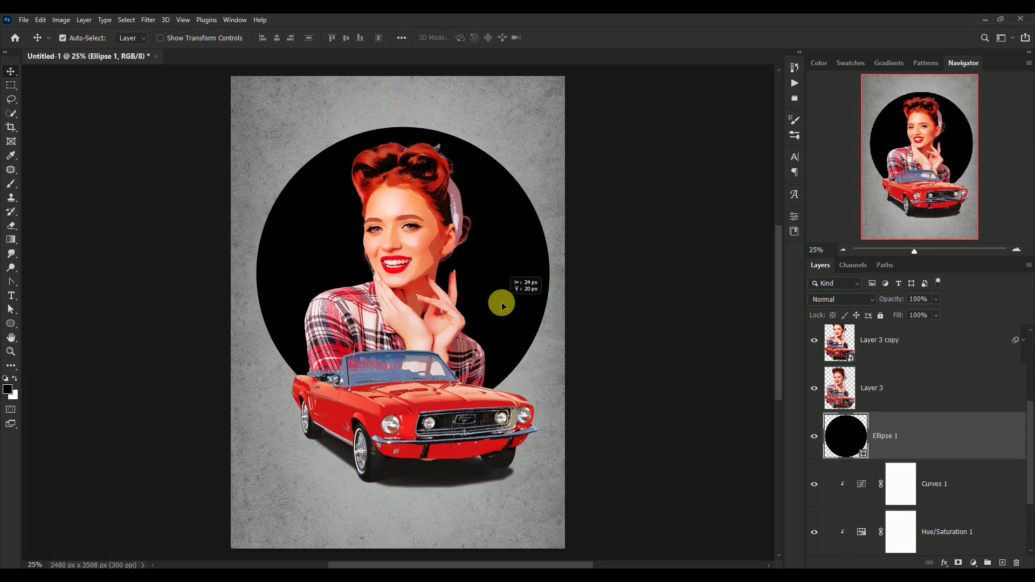
- Give Ellipse 1 a coral #ee5e52 Color Overlay layer style
{"action": "double_click", "coordinate": [941, 434]}
{"action": "left_click", "coordinate": [632, 392]}
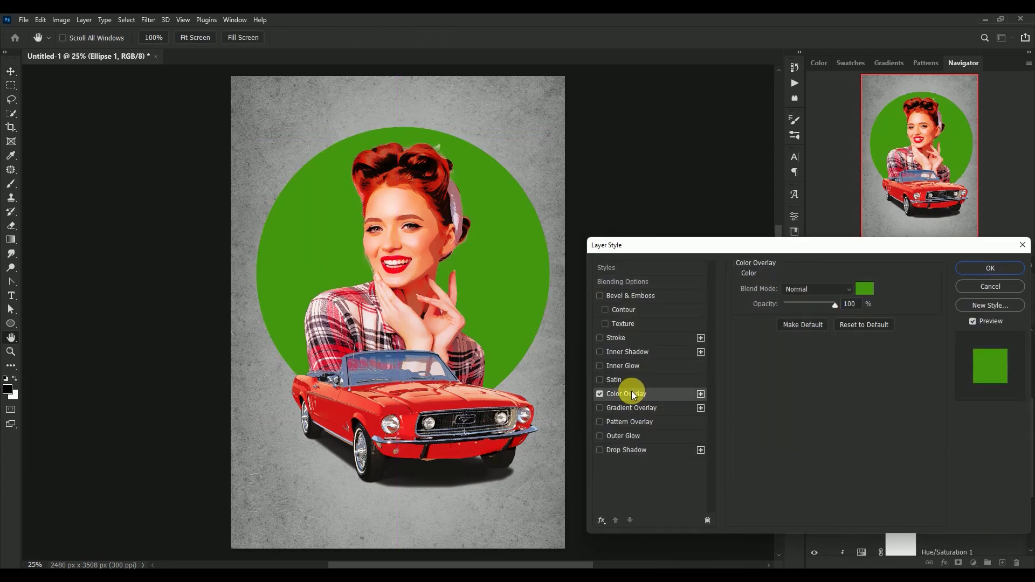
{"action": "left_click", "coordinate": [858, 286]}
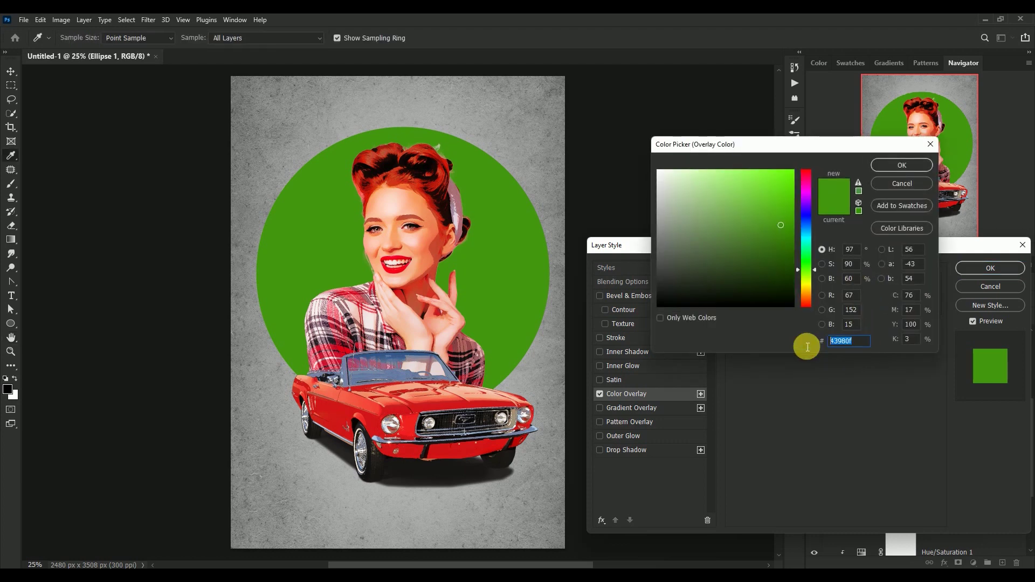
{"action": "type", "text": "e"}
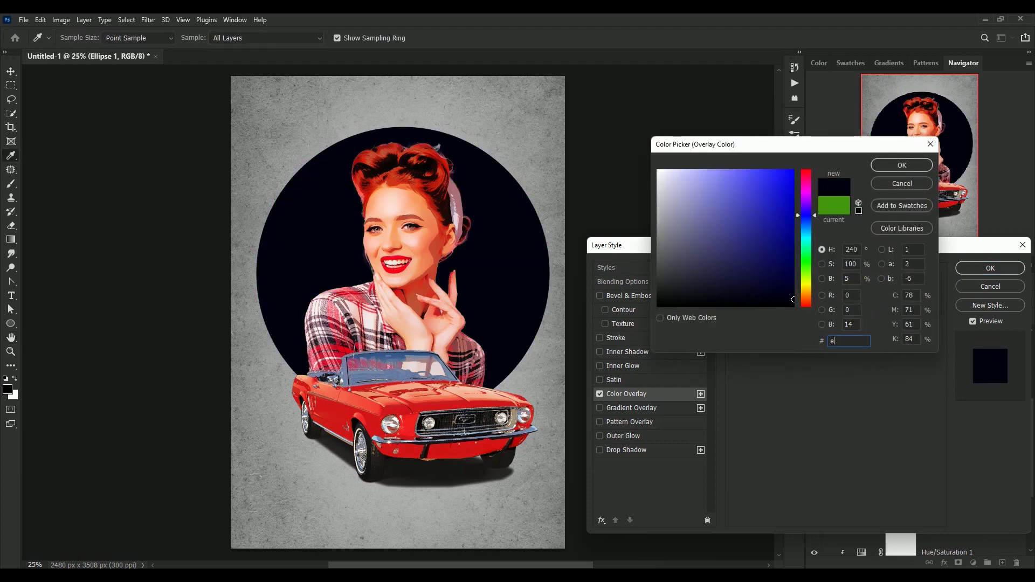
{"action": "type", "text": "e5"}
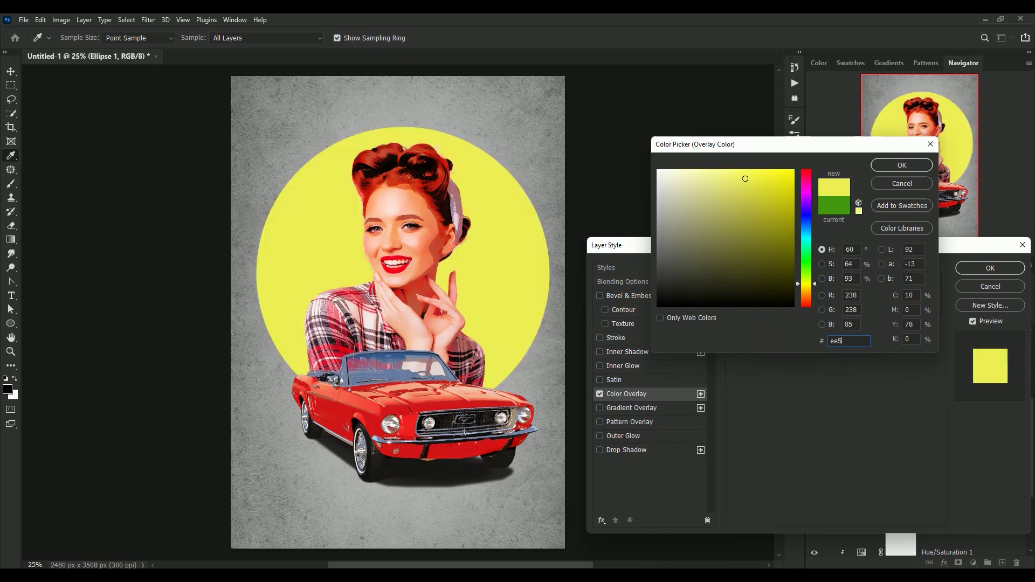
{"action": "type", "text": "e5"}
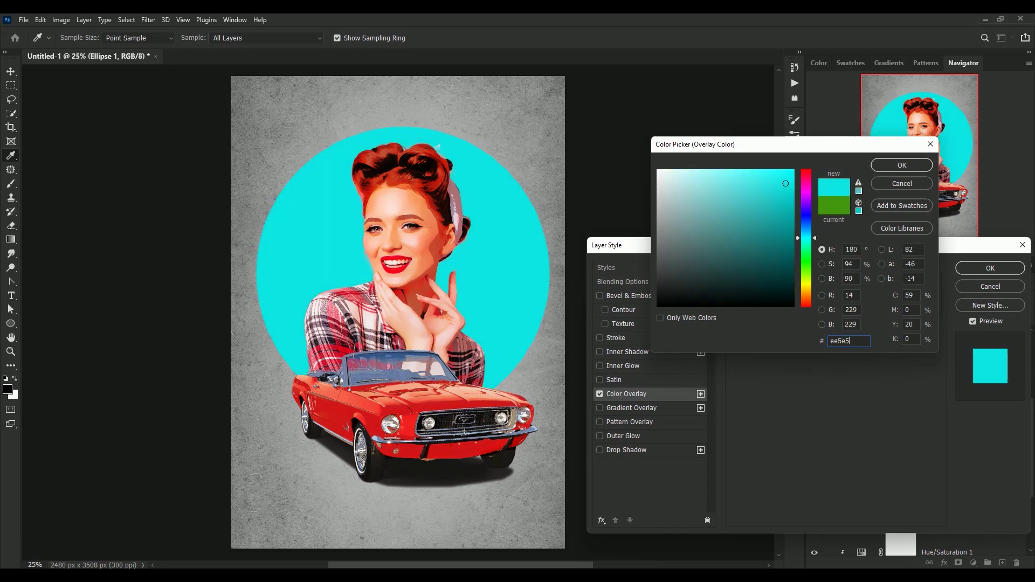
{"action": "type", "text": "2"}
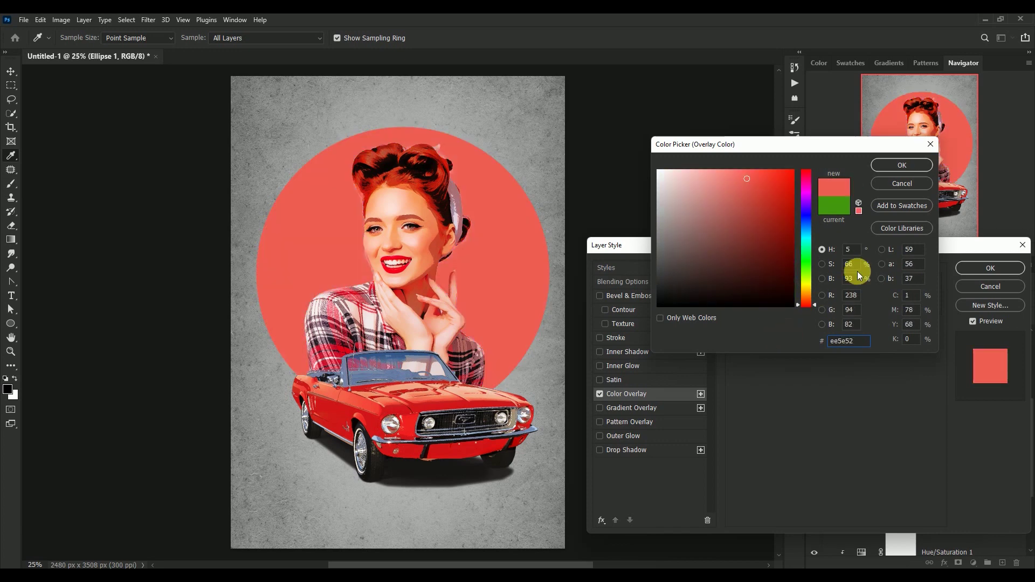
{"action": "left_click", "coordinate": [889, 166]}
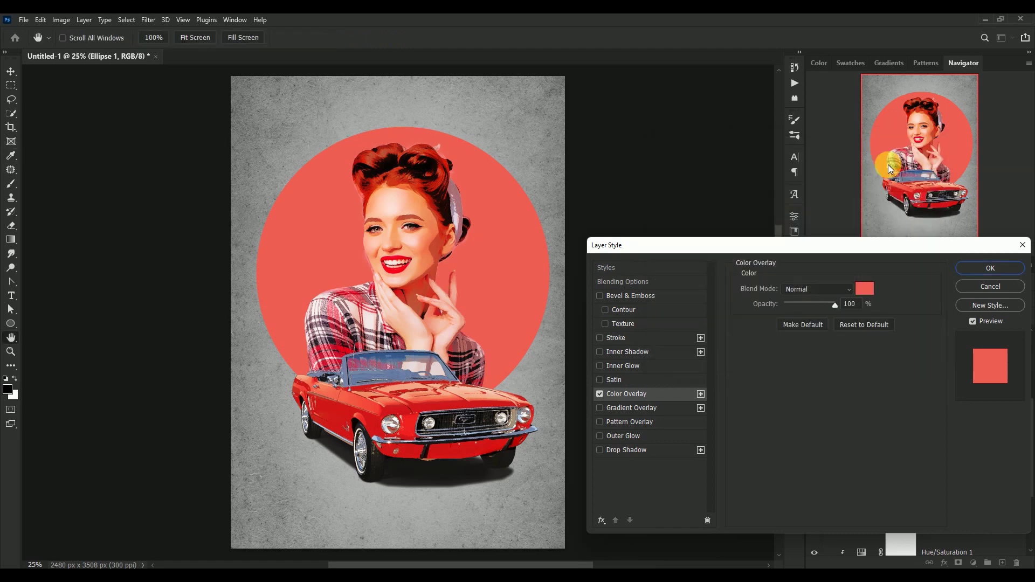
{"action": "left_click", "coordinate": [973, 269]}
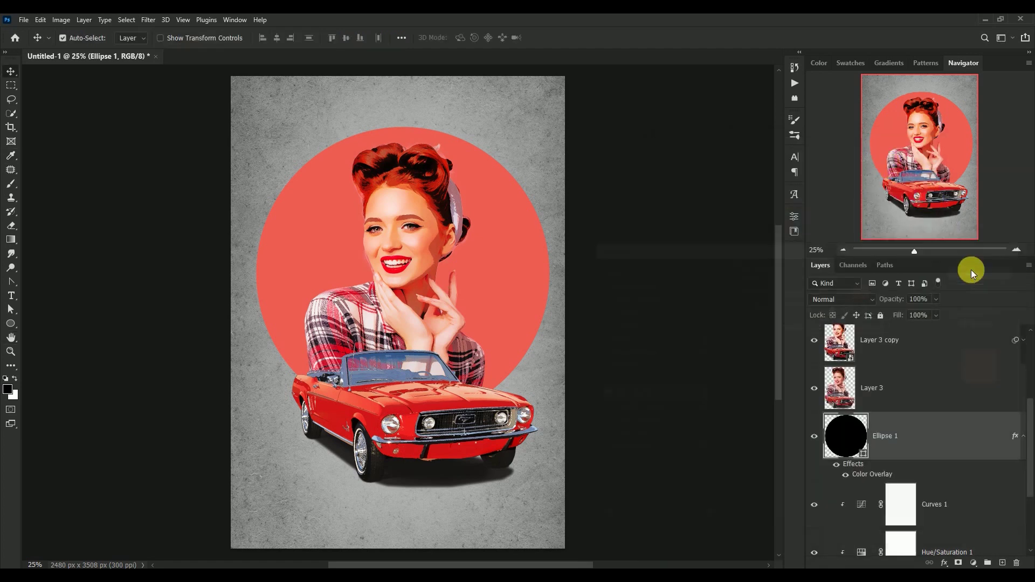
{"action": "left_click", "coordinate": [1025, 437]}
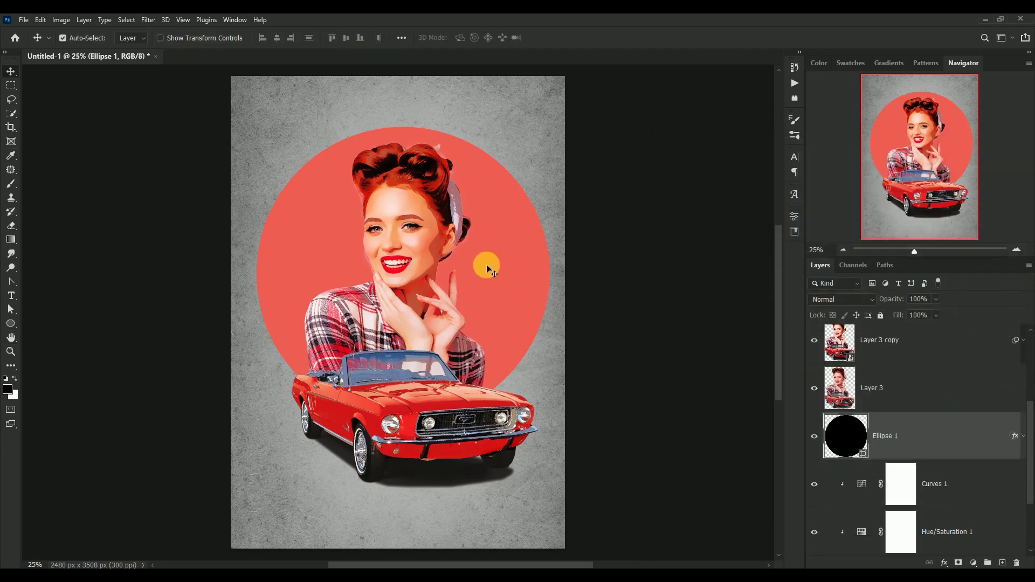
- Nudge the coral circle slightly left and duplicate its layer
{"action": "left_click_drag", "start_coordinate": [484, 276], "coordinate": [480, 275]}
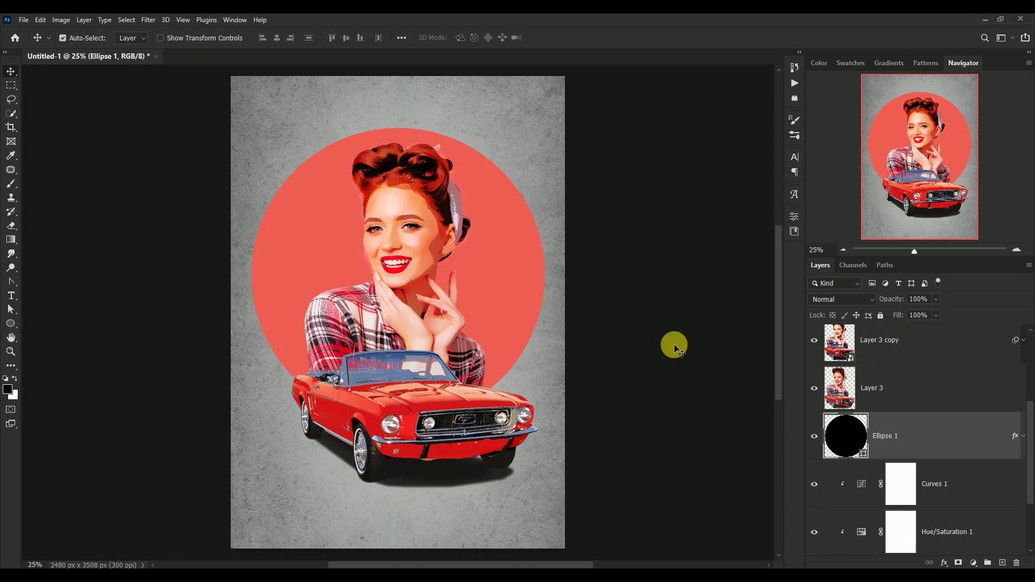
{"action": "mouse_move", "coordinate": [838, 430]}
{"action": "left_mouse_down"}
{"action": "mouse_move", "coordinate": [954, 491]}
{"action": "mouse_move", "coordinate": [983, 537]}
{"action": "left_mouse_up"}
{"action": "mouse_move", "coordinate": [857, 435]}
{"action": "left_mouse_down"}
{"action": "mouse_move", "coordinate": [856, 503]}
{"action": "mouse_move", "coordinate": [851, 429]}
{"action": "left_mouse_up"}
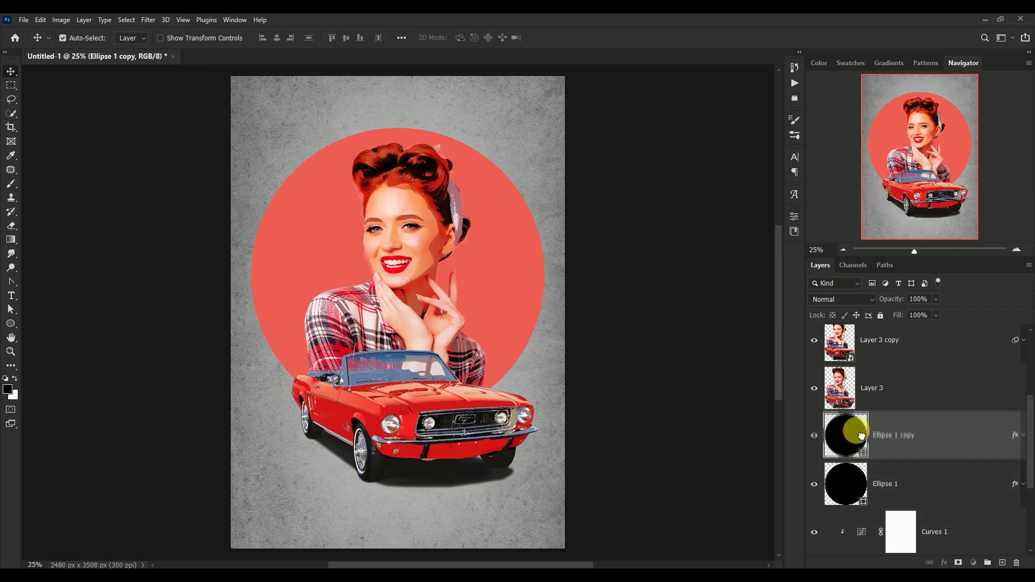
- Change the Ellipse 1 copy's Color Overlay colour to teal #2ea3b3
{"action": "double_click", "coordinate": [939, 439]}
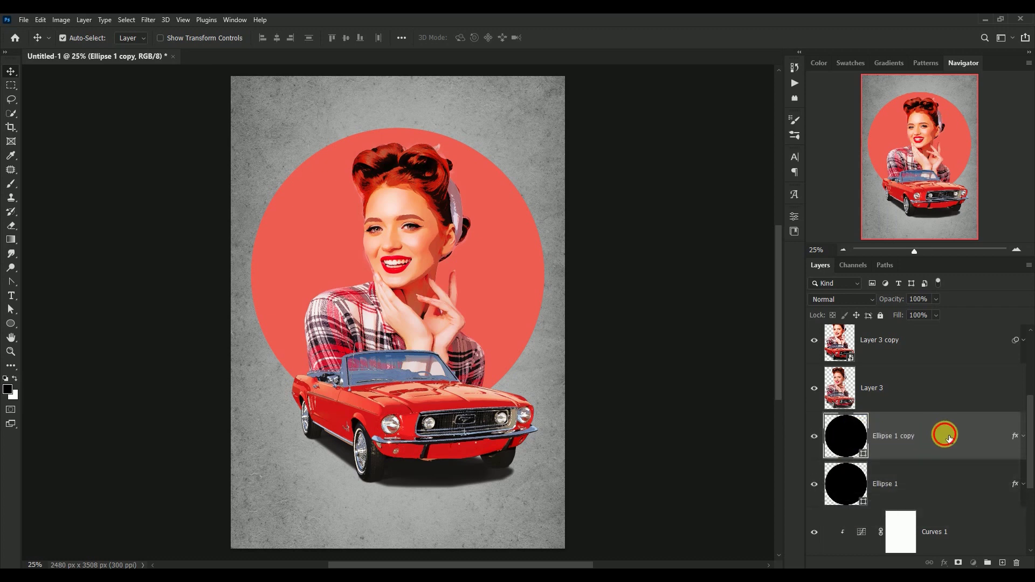
{"action": "left_click", "coordinate": [628, 394]}
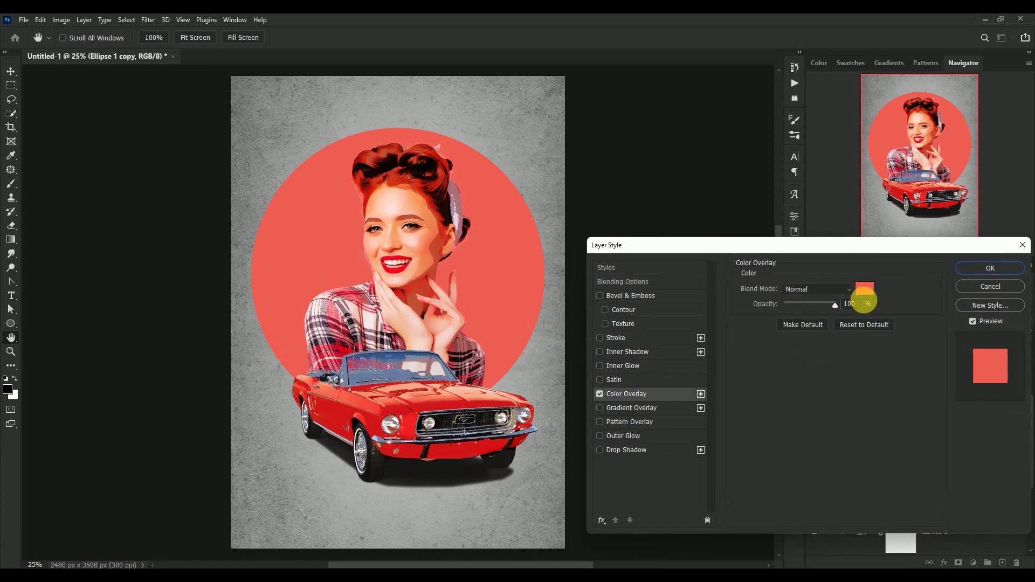
{"action": "left_click", "coordinate": [861, 288]}
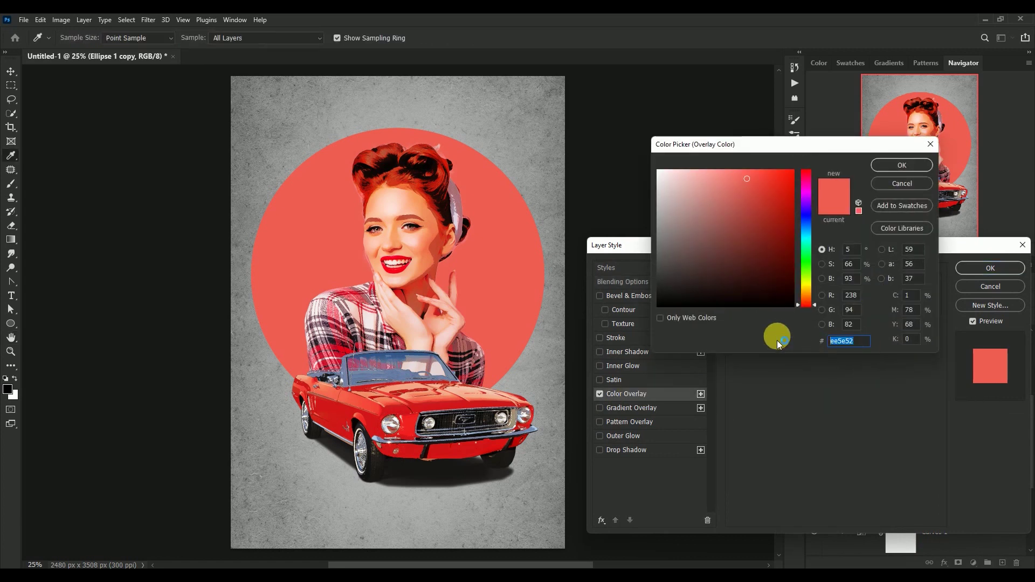
{"action": "type", "text": "2e"}
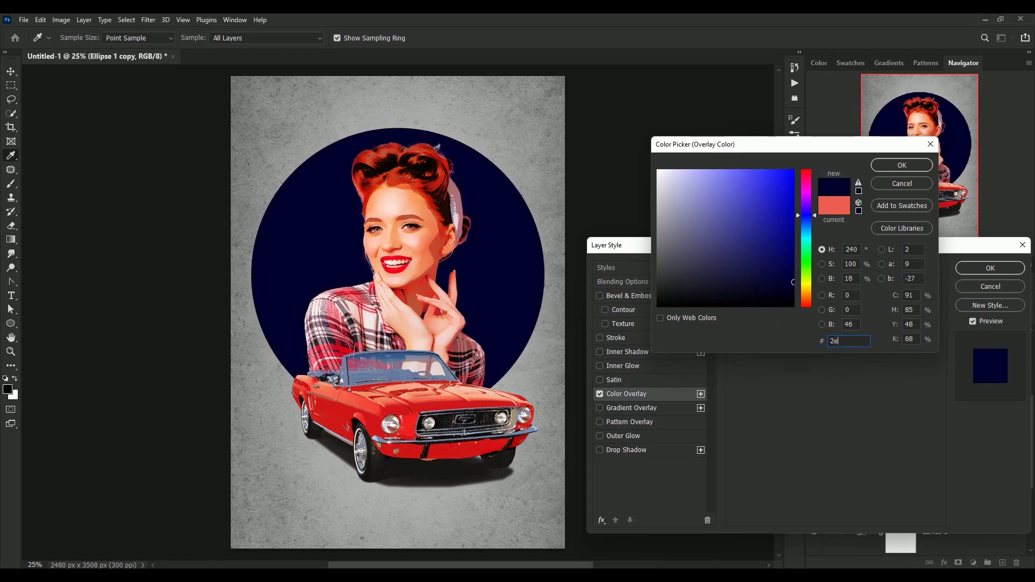
{"action": "type", "text": "a"}
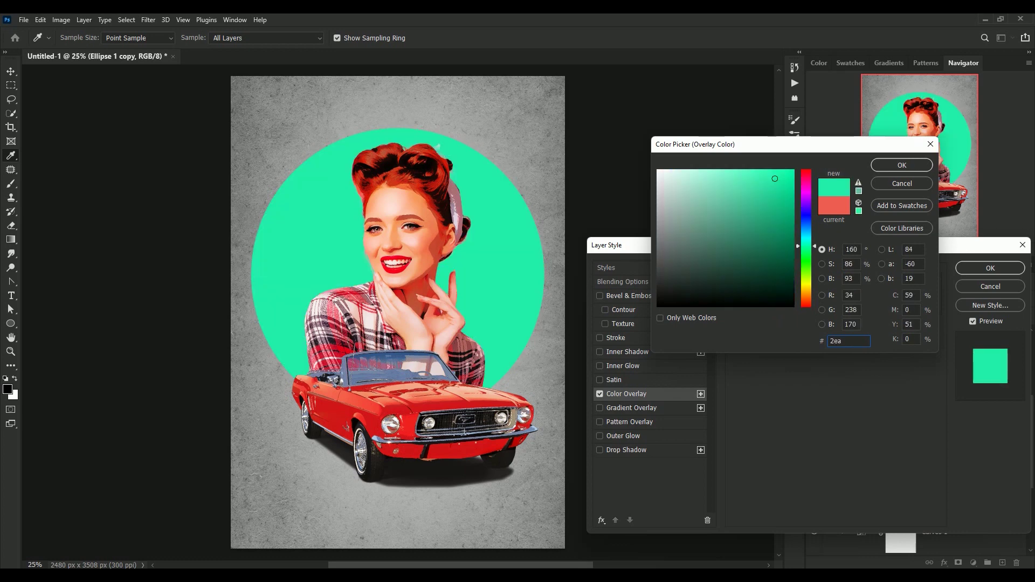
{"action": "type", "text": "3"}
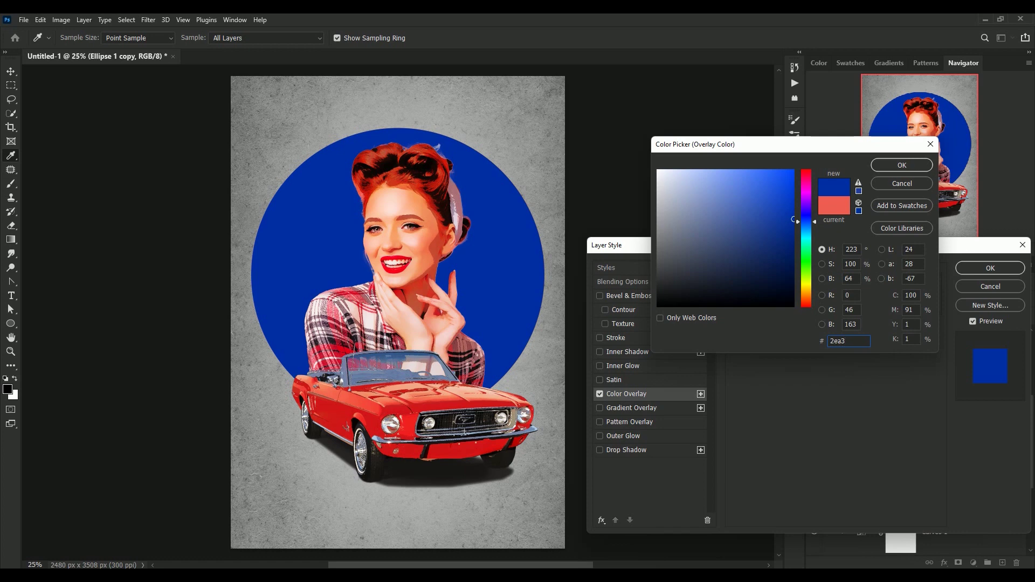
{"action": "type", "text": "b3"}
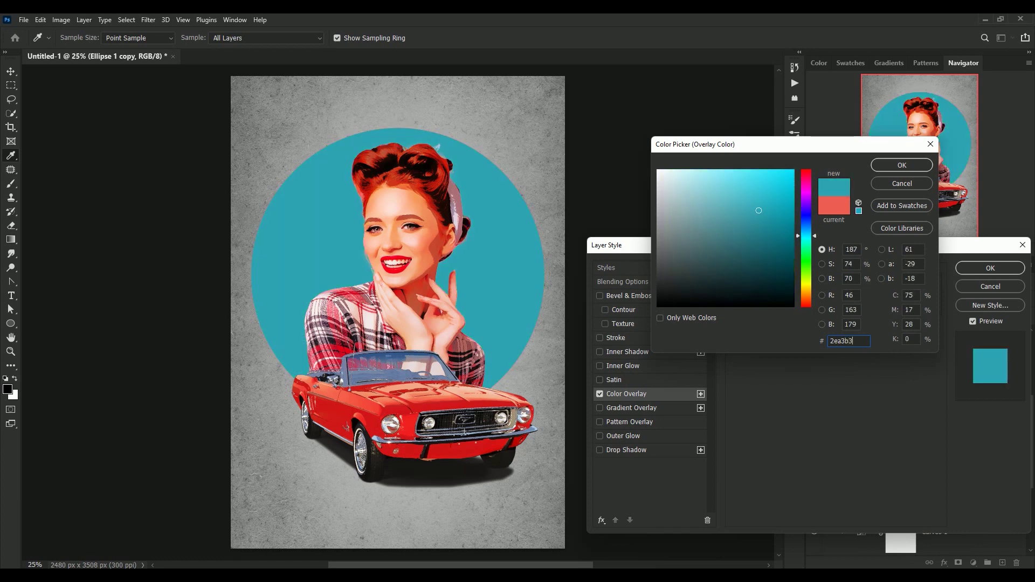
{"action": "left_click", "coordinate": [888, 166]}
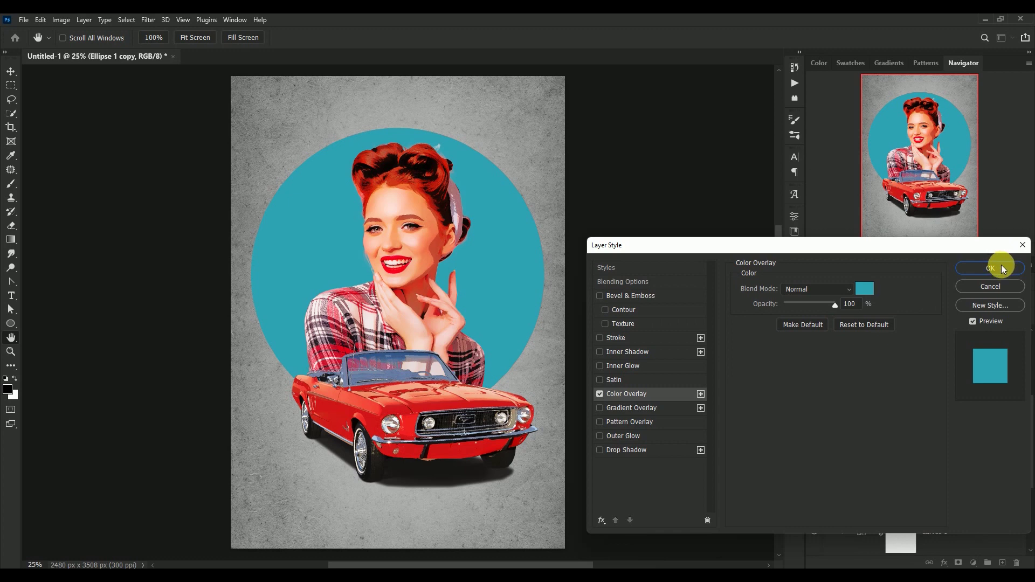
{"action": "left_click", "coordinate": [1001, 264]}
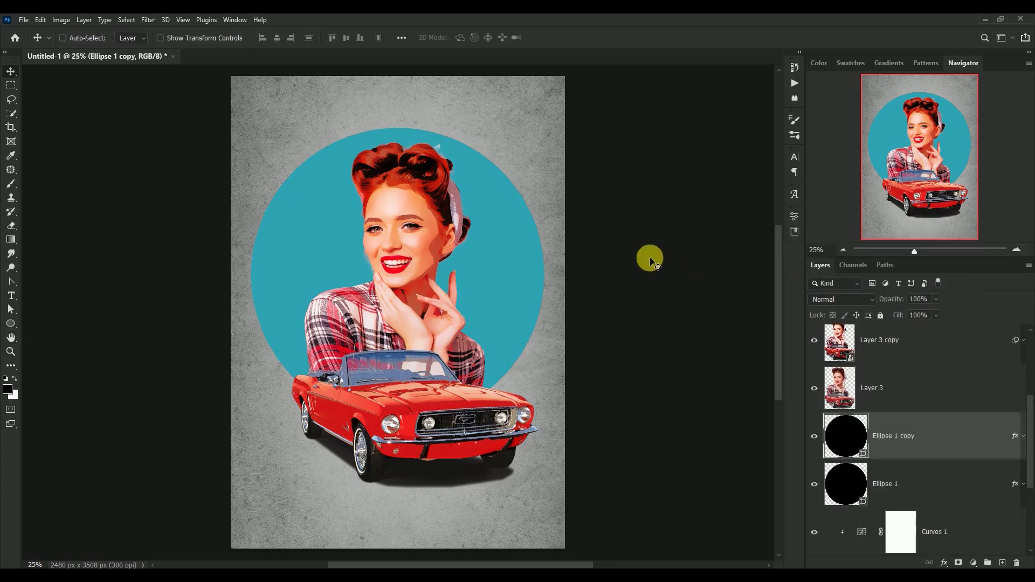
{"action": "key", "text": "ctrl+t"}
- Scale the teal circle down and centre it on the coral circle as a ring
{"action": "mouse_move", "coordinate": [545, 421]}
{"action": "left_mouse_down"}
{"action": "mouse_move", "coordinate": [518, 398]}
{"action": "mouse_move", "coordinate": [537, 410]}
{"action": "left_mouse_up"}
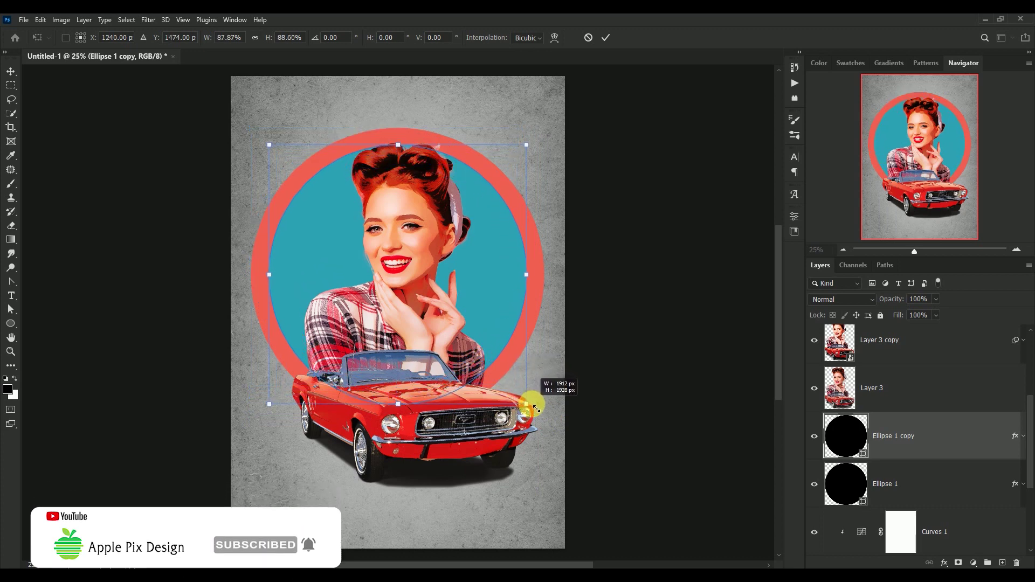
{"action": "left_click", "coordinate": [610, 49]}
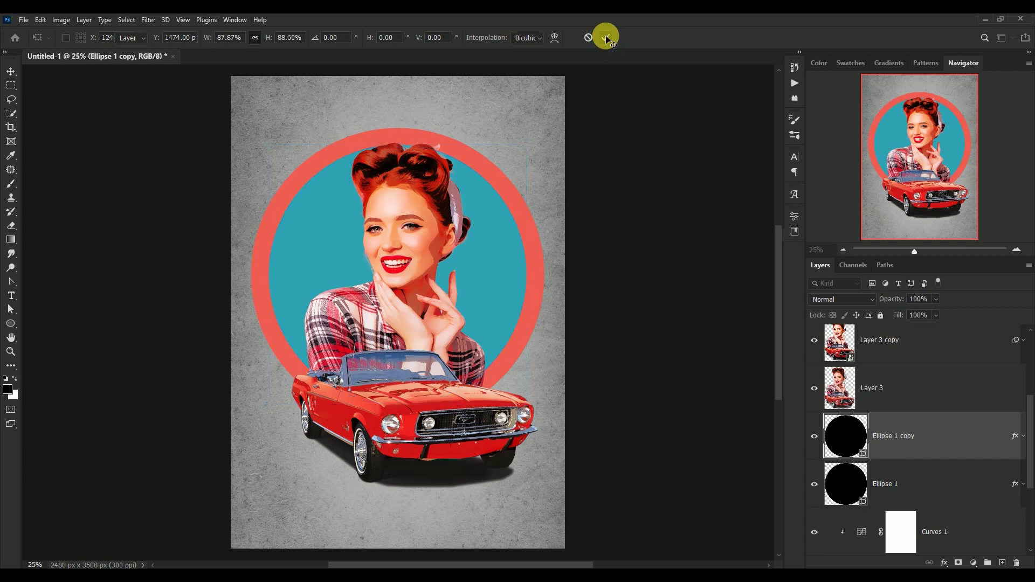
{"action": "left_click_drag", "start_coordinate": [503, 253], "coordinate": [502, 256]}
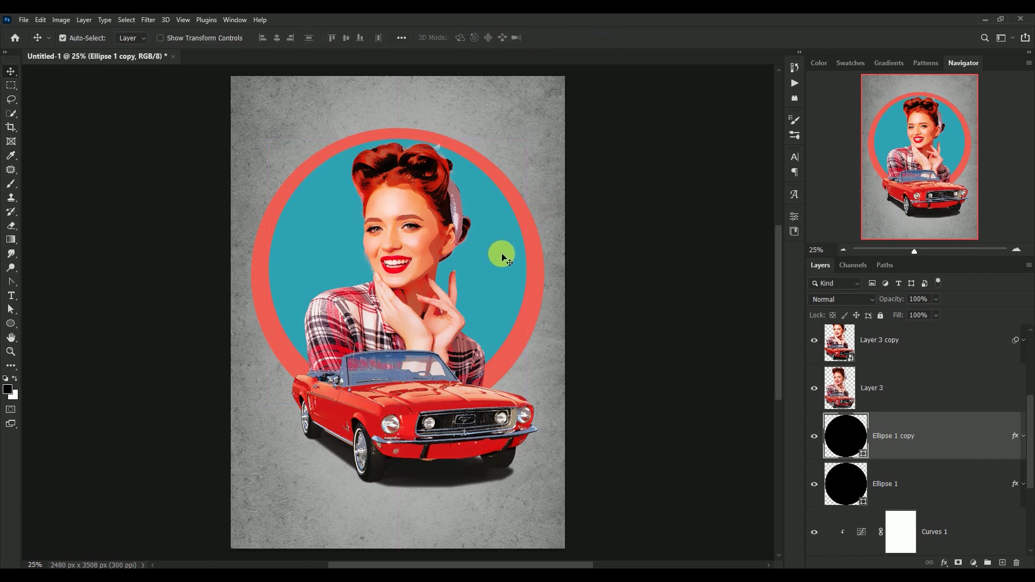
{"action": "left_click", "coordinate": [531, 297], "text": "shift"}
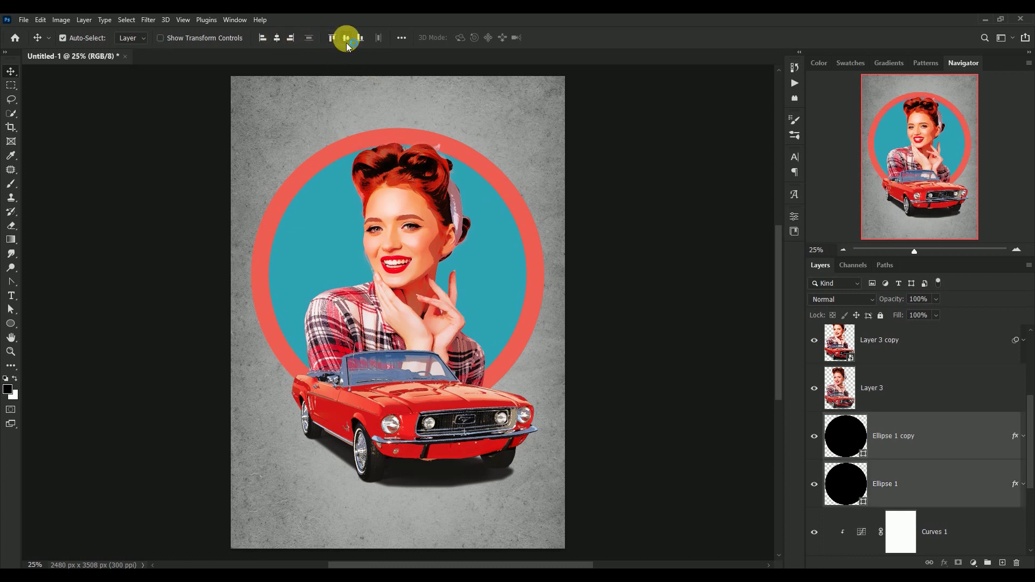
{"action": "left_click", "coordinate": [621, 249]}
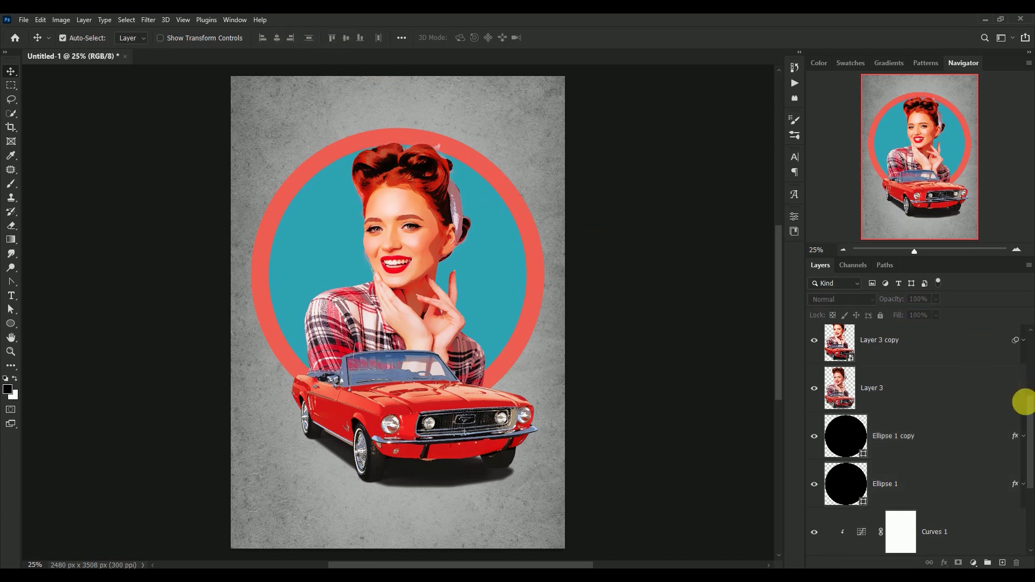
- Target the Exposure 1 mask, then stamp all visible artwork into a new top Layer 4
{"action": "left_click", "coordinate": [839, 433]}
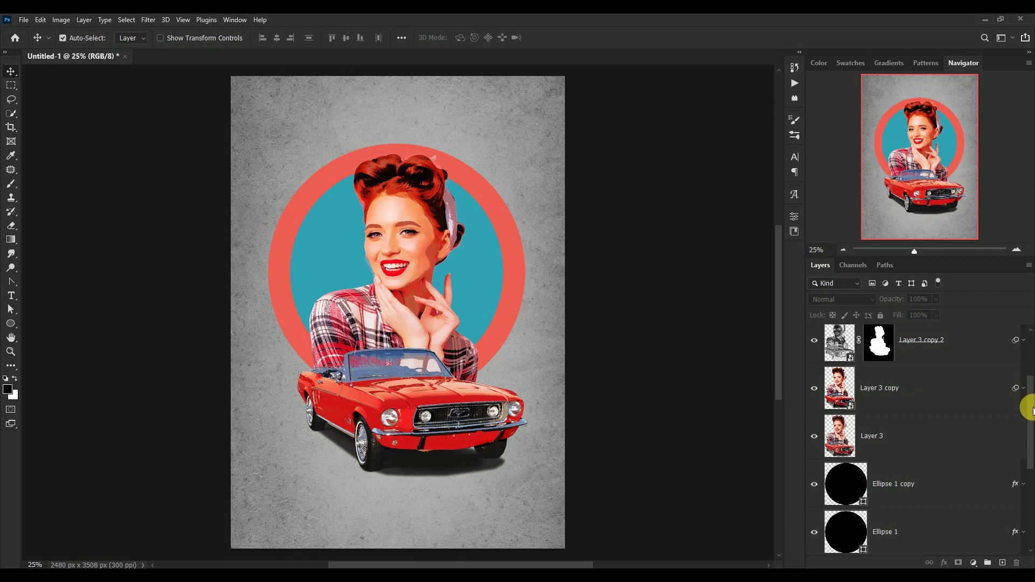
{"action": "left_click_drag", "start_coordinate": [1029, 405], "coordinate": [1027, 351]}
{"action": "left_click", "coordinate": [989, 350]}
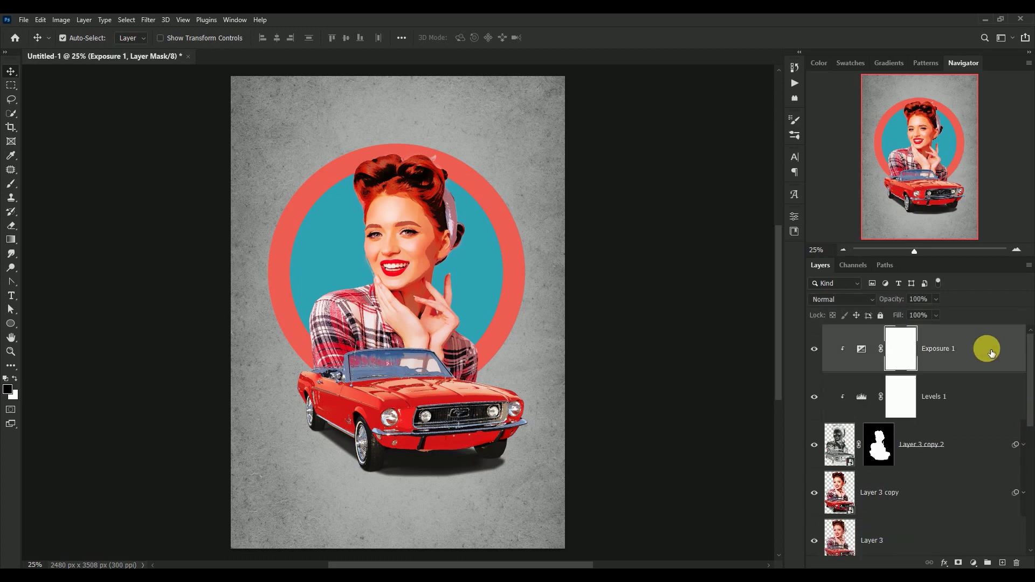
{"action": "left_click", "coordinate": [911, 349]}
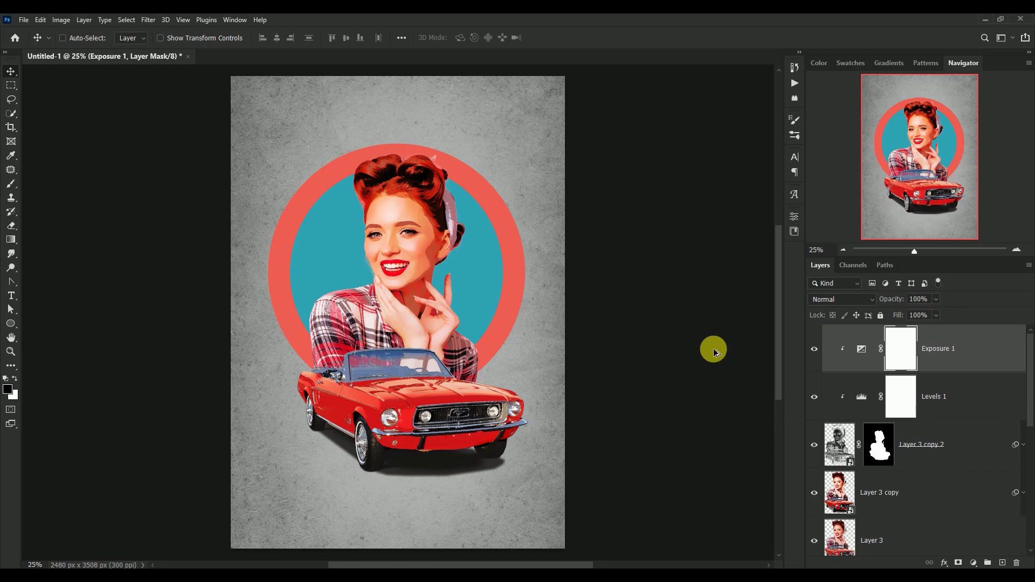
{"action": "key", "text": "ctrl+shift+alt+e"}
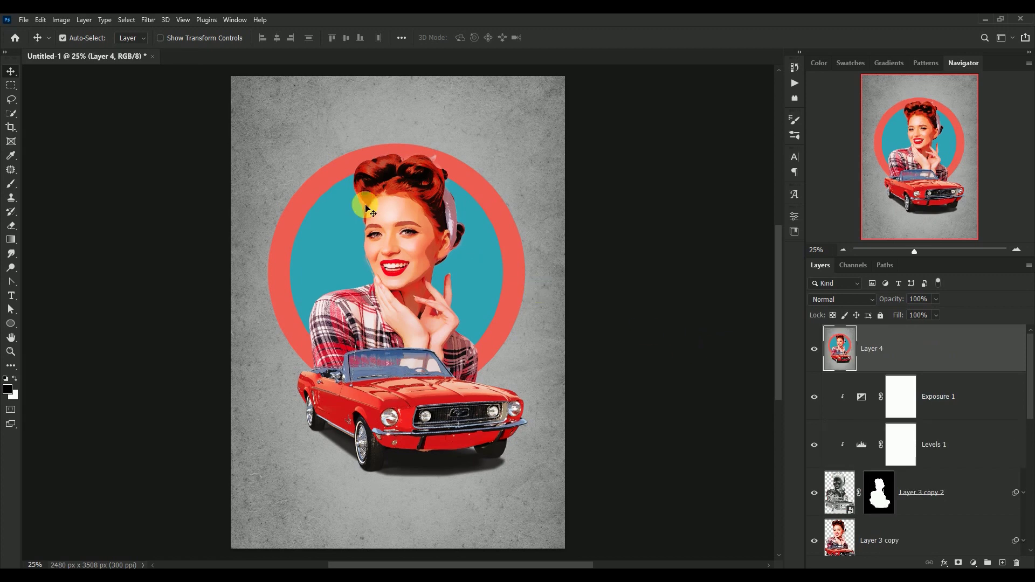
- Apply the Camera Raw Filter's Auto+: Retro AR06 preset to Layer 4
{"action": "left_click", "coordinate": [148, 20]}
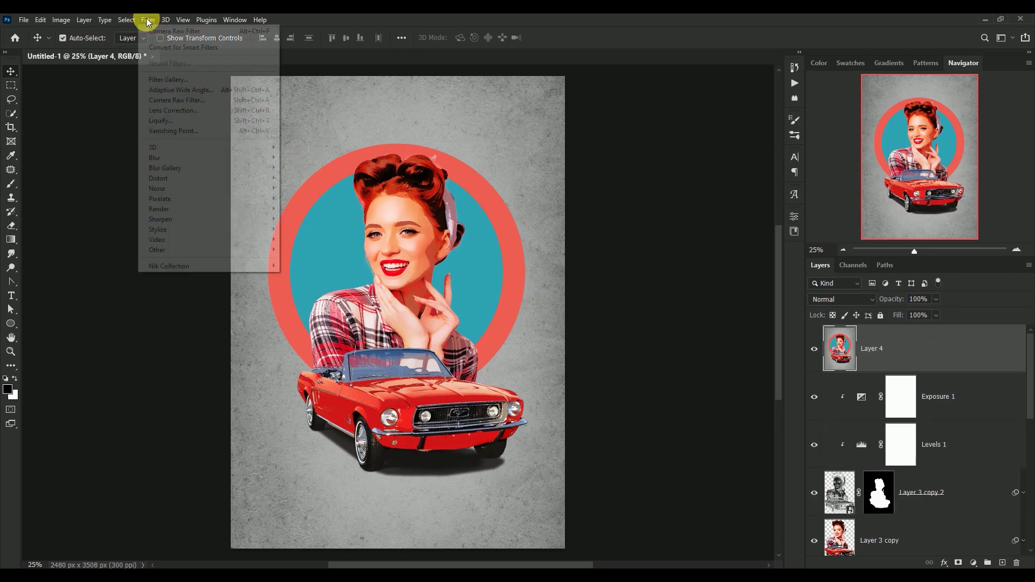
{"action": "left_click", "coordinate": [175, 102]}
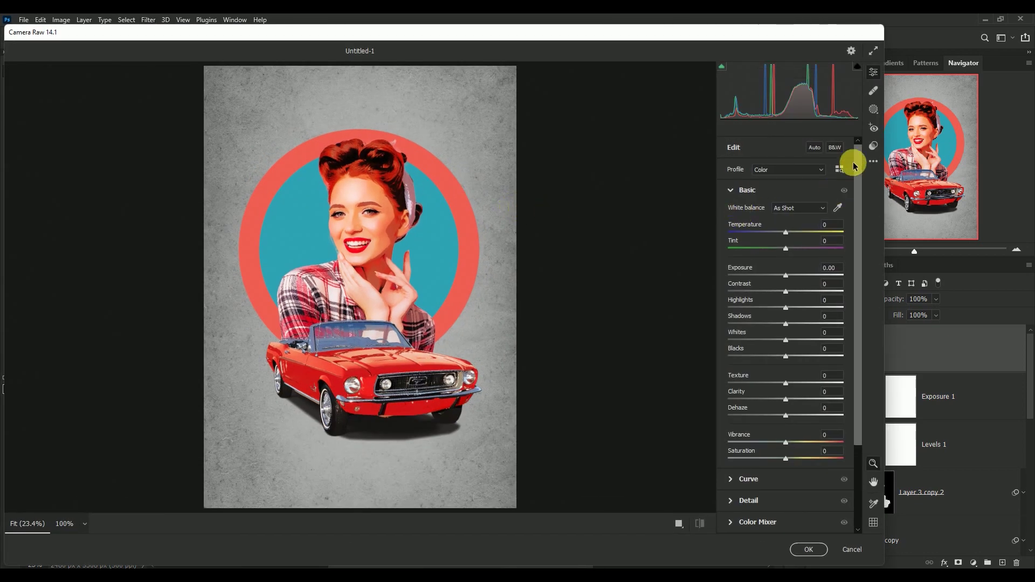
{"action": "left_click", "coordinate": [874, 150]}
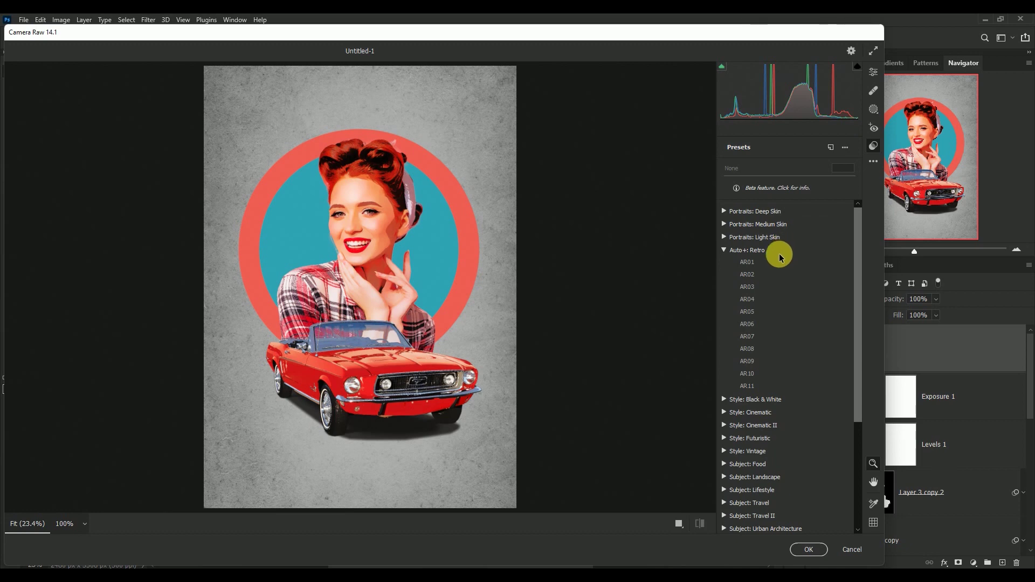
{"action": "left_click", "coordinate": [763, 324]}
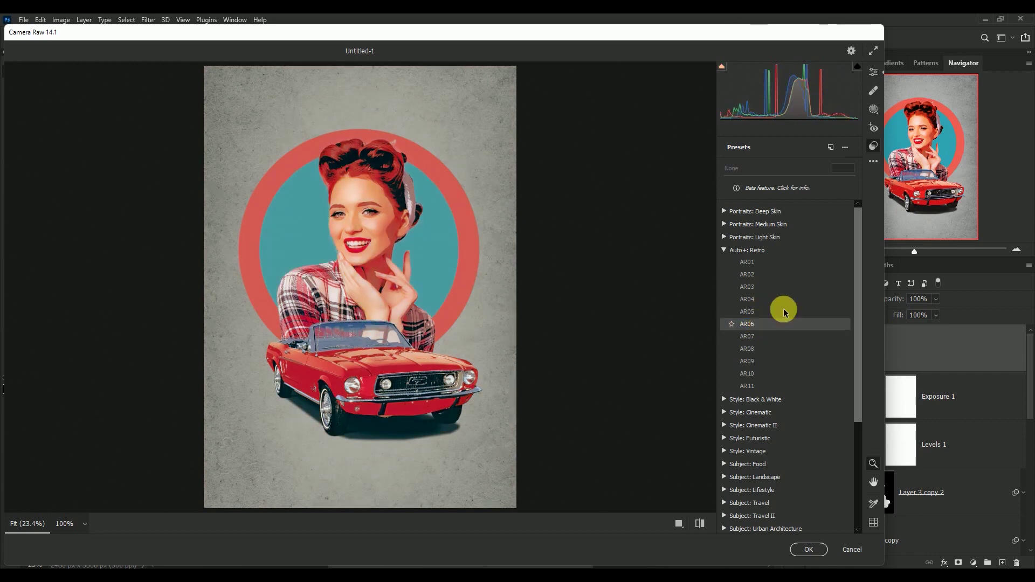
- Adjust the Highlights, Shadows, Whites, Blacks, Vibrance and Saturation sliders and apply the filter
{"action": "left_click", "coordinate": [873, 73]}
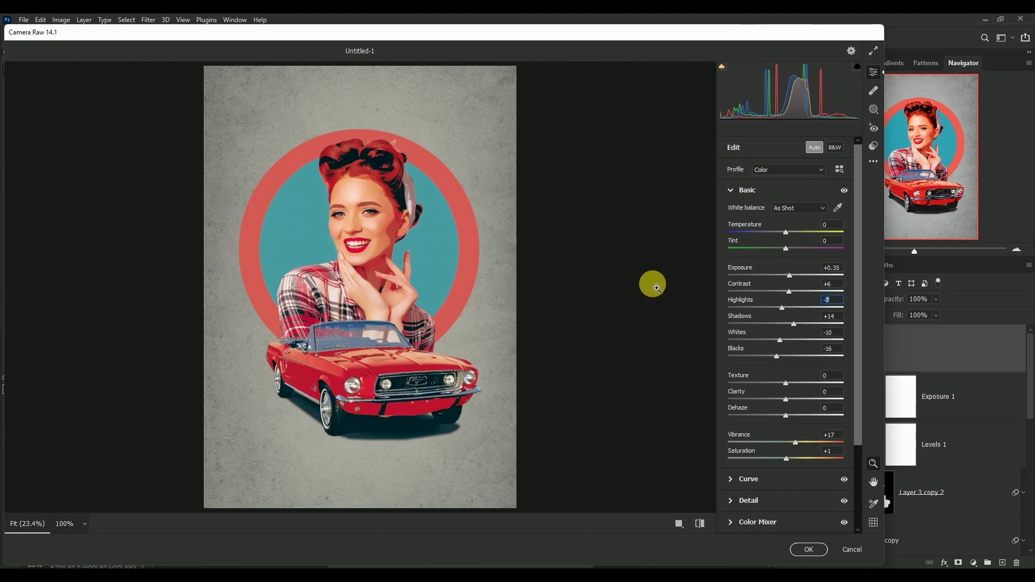
{"action": "type", "text": "-"}
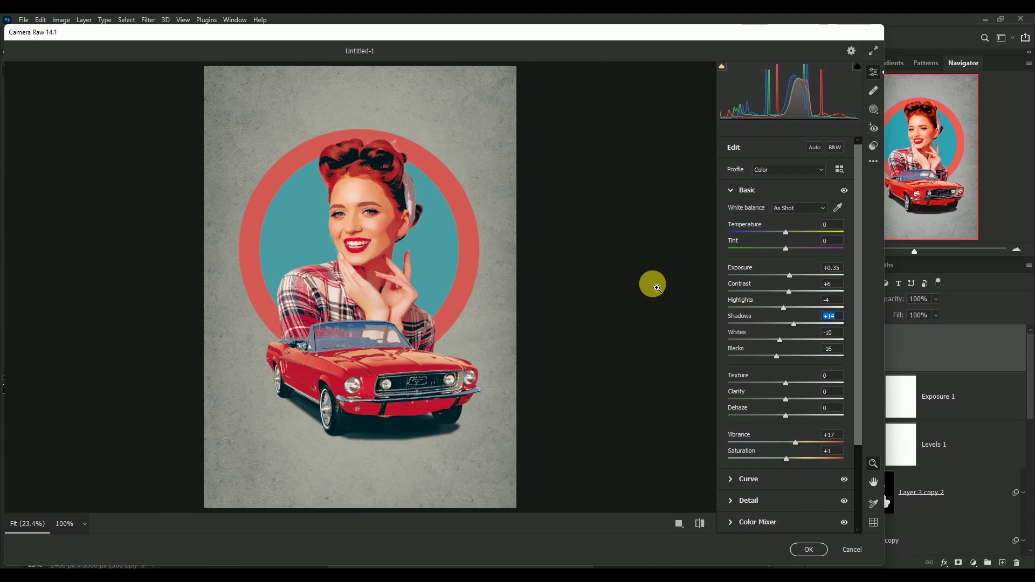
{"action": "type", "text": "+"}
{"action": "type", "text": "7"}
{"action": "type", "text": "-2"}
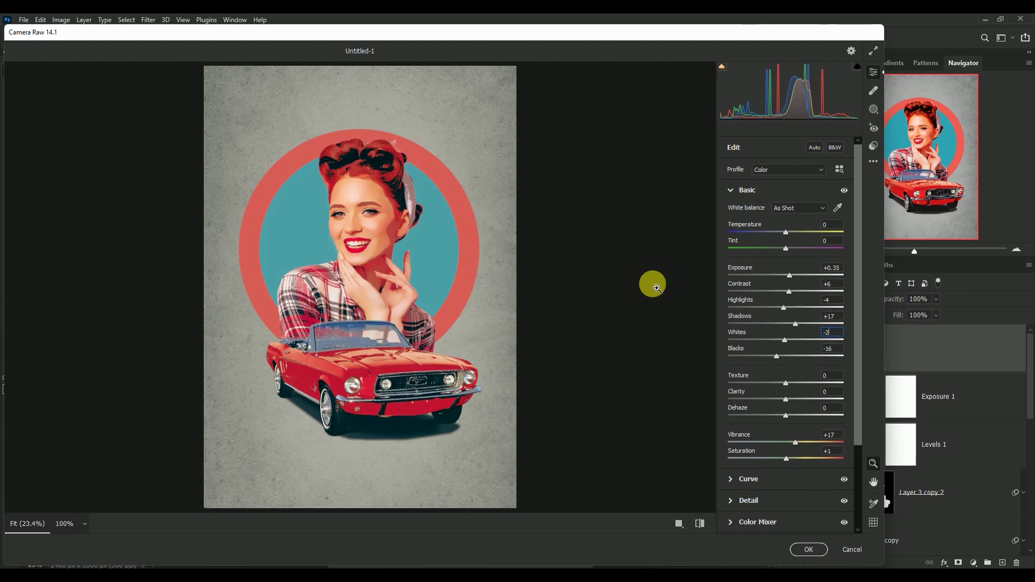
{"action": "type", "text": "9"}
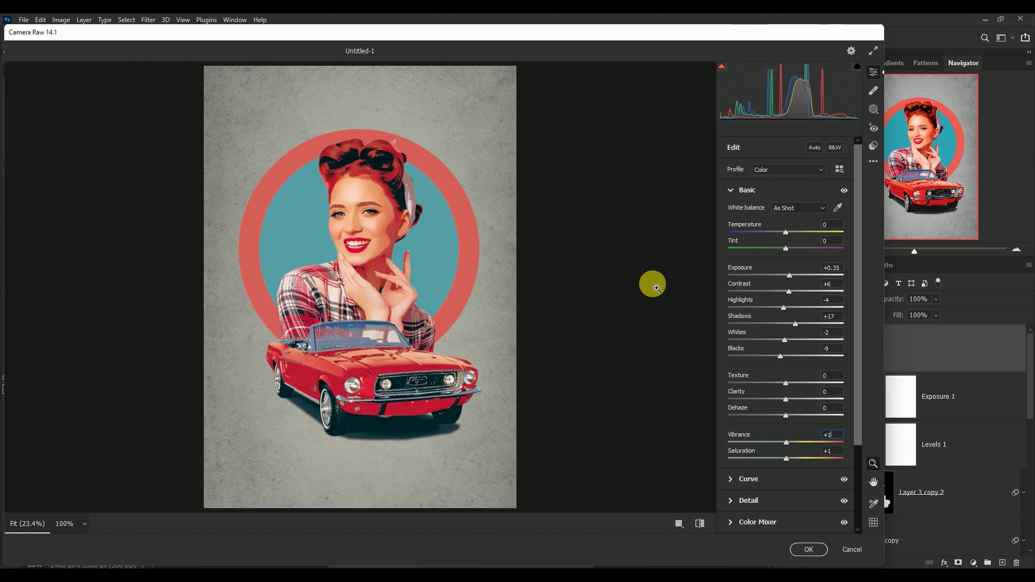
{"action": "type", "text": "5"}
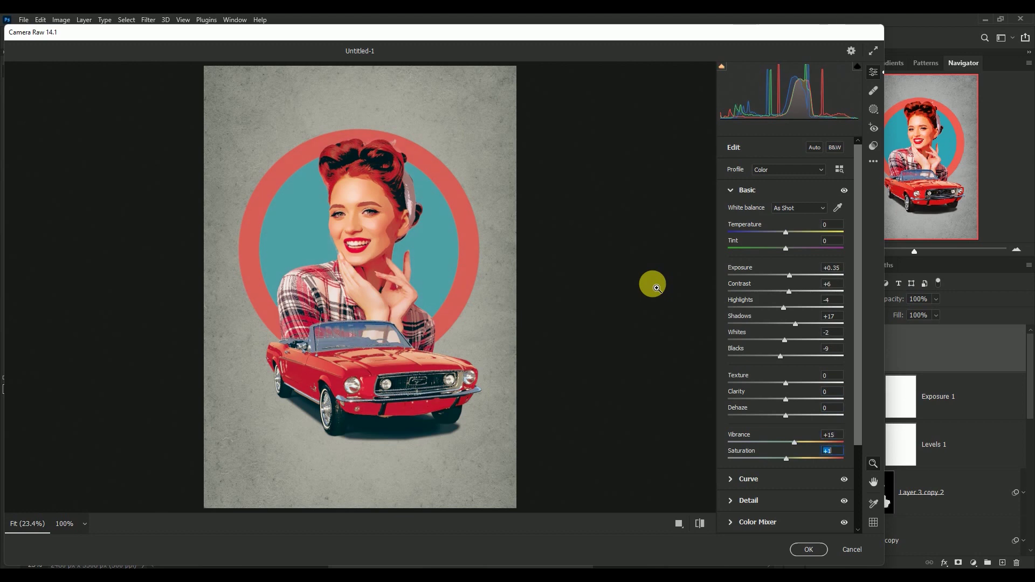
{"action": "type", "text": "-2"}
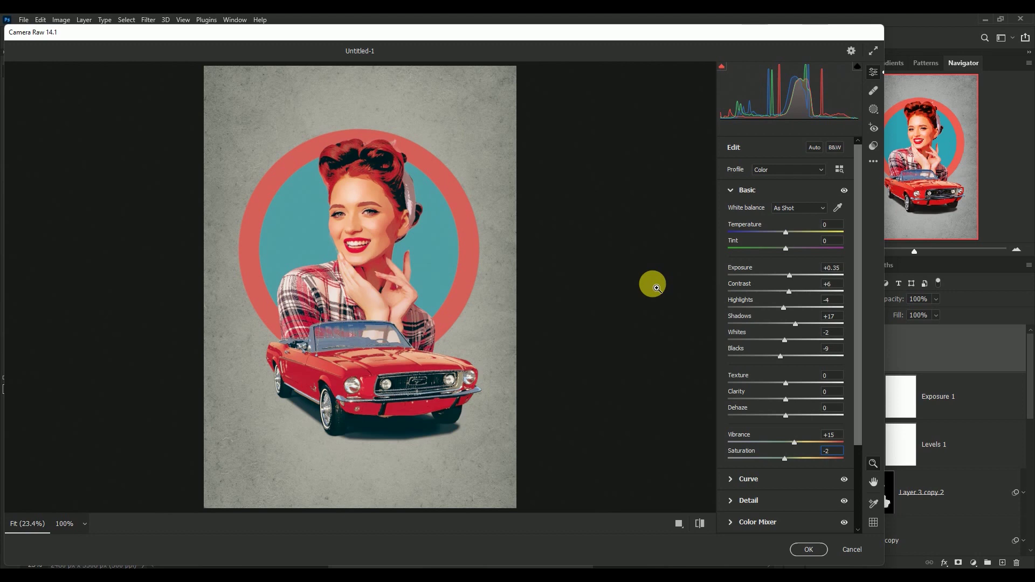
{"action": "left_click", "coordinate": [806, 549]}
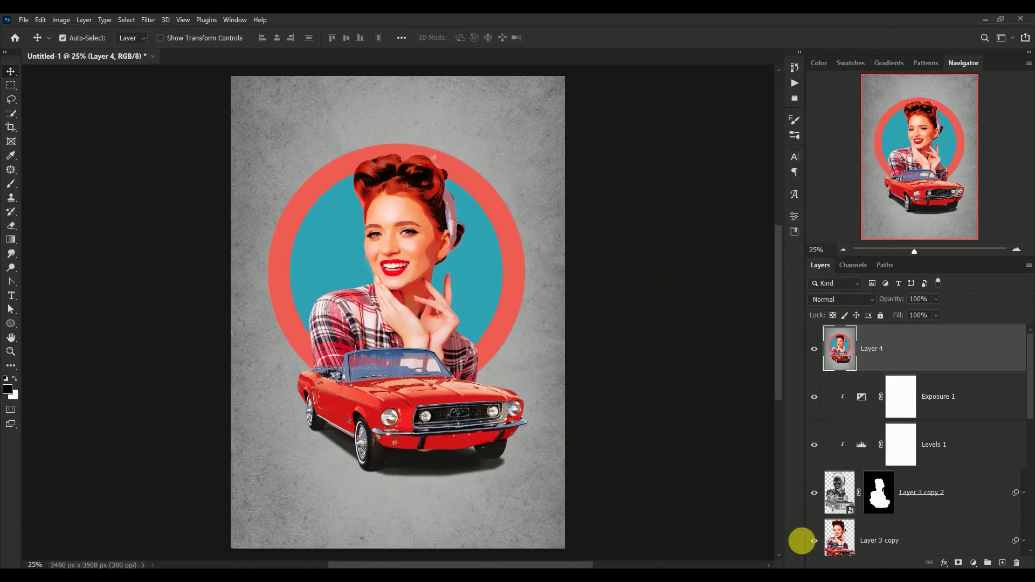
- Compare Layer 4 hidden and shown, then turn on the Drive and Away text layers
{"action": "left_click", "coordinate": [814, 349]}
{"action": "left_click", "coordinate": [815, 350]}
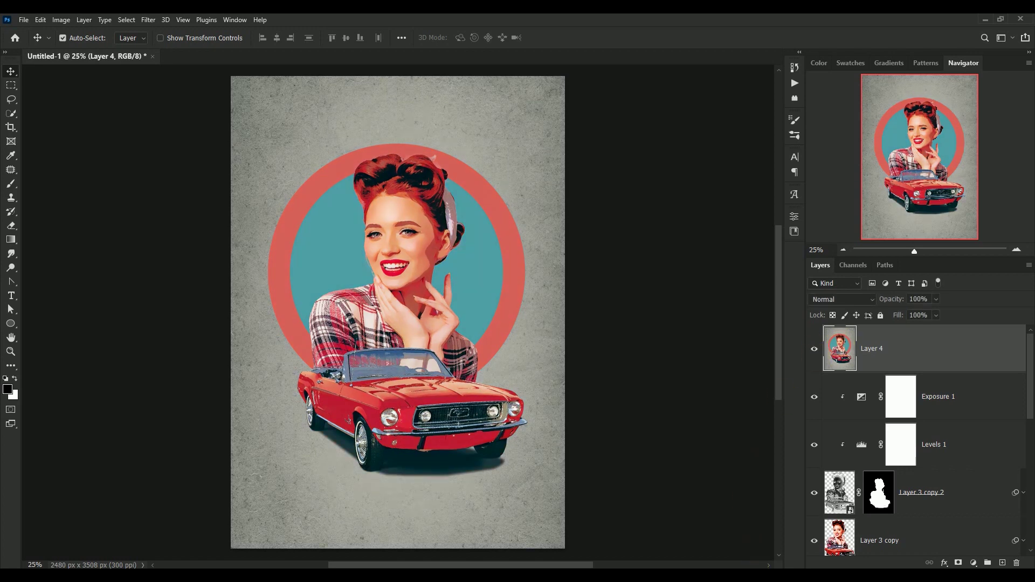
{"action": "scroll", "coordinate": [917, 431], "scroll_direction": "up", "scroll_amount": 2}
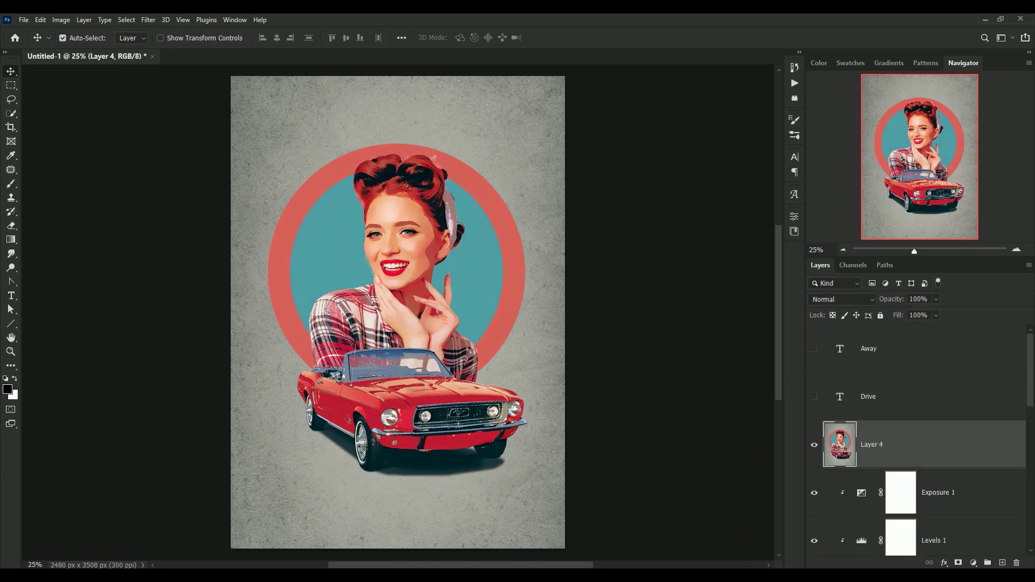
{"action": "left_click", "coordinate": [814, 397]}
{"action": "left_click", "coordinate": [815, 350]}
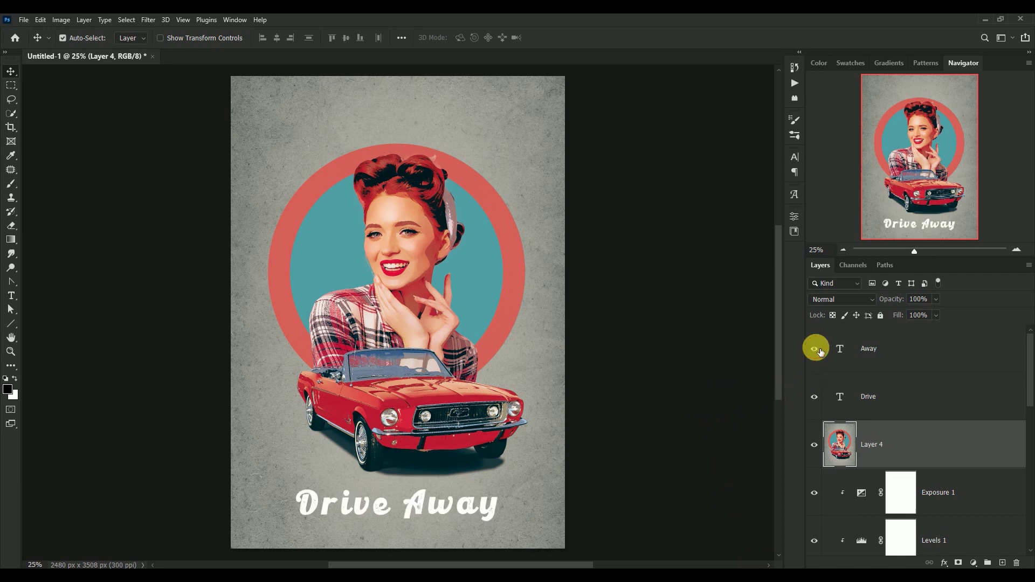
- Select both title layers to nudge the text, then select only the Drive layer
{"action": "left_click", "coordinate": [893, 398]}
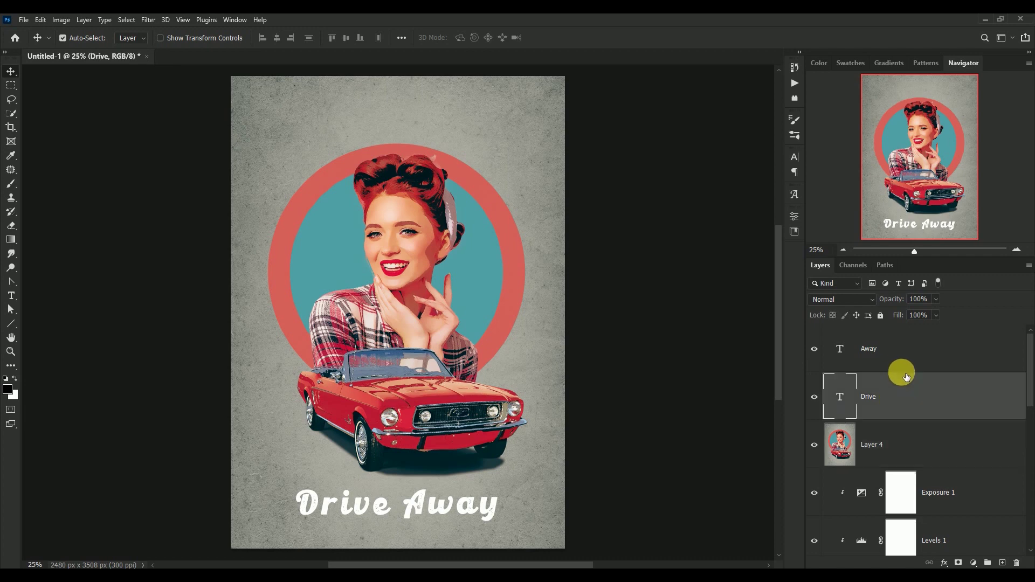
{"action": "left_click", "coordinate": [900, 349], "text": "shift"}
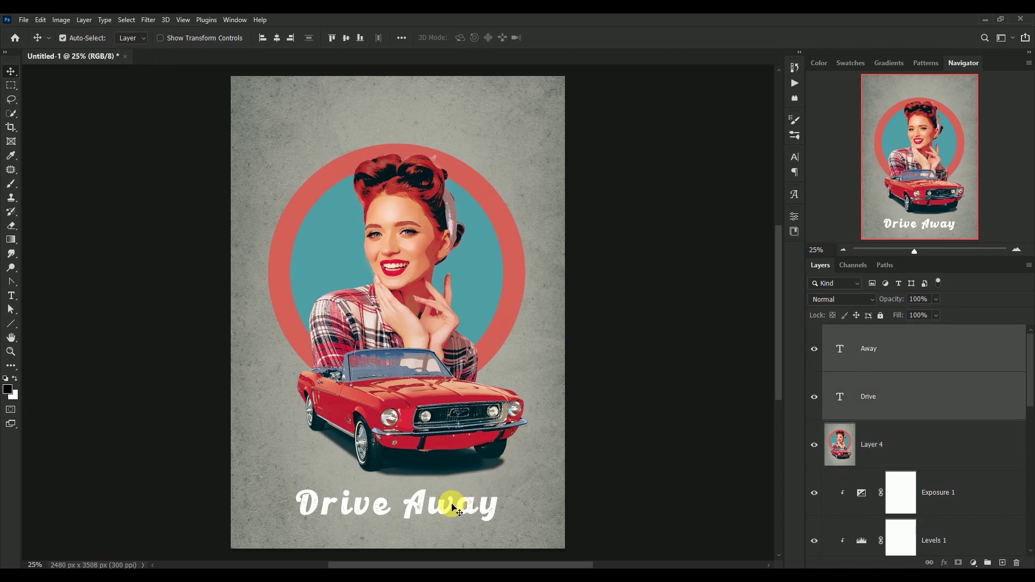
{"action": "left_click_drag", "start_coordinate": [451, 506], "coordinate": [450, 507]}
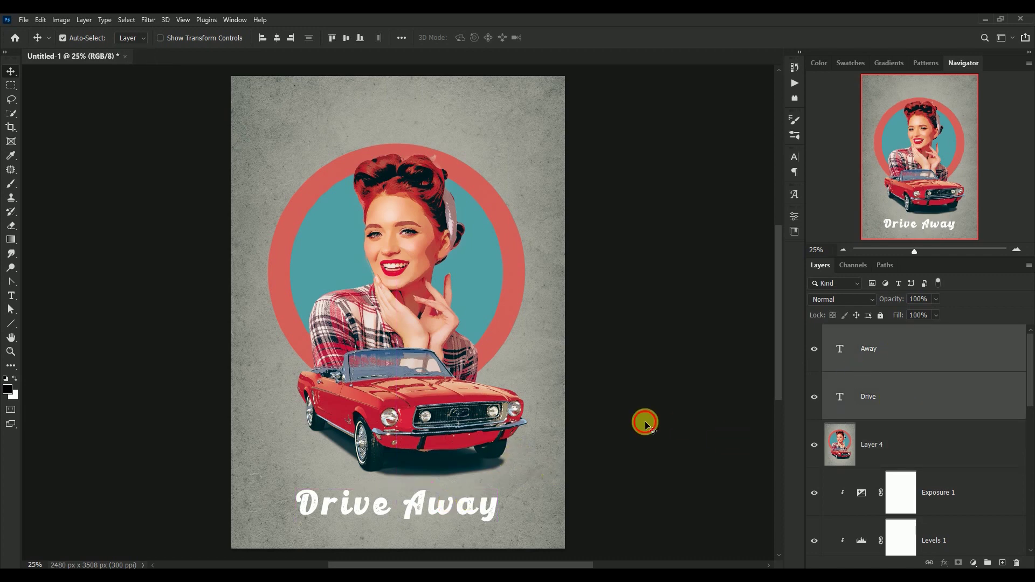
{"action": "left_click", "coordinate": [644, 420]}
{"action": "left_click", "coordinate": [905, 397]}
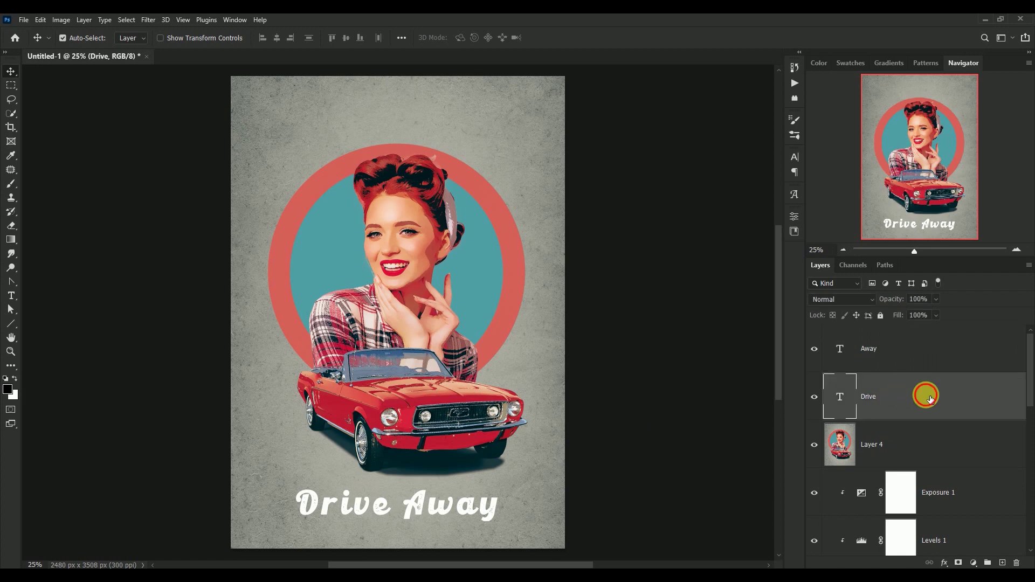
- Give Drive a drop shadow and #1091d4 blue stroke, then copy its layer style
{"action": "double_click", "coordinate": [931, 399]}
{"action": "left_click", "coordinate": [620, 449]}
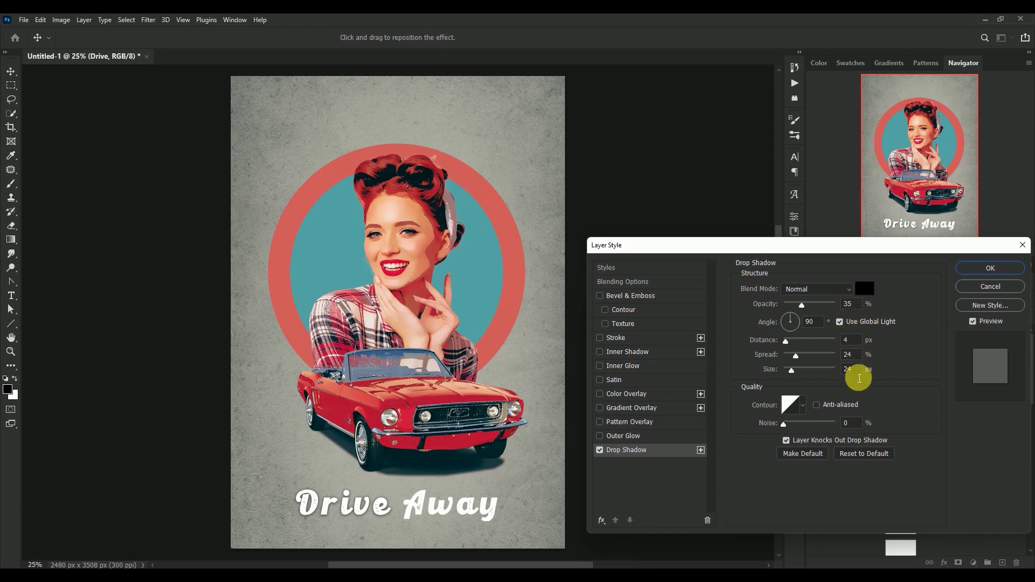
{"action": "left_click", "coordinate": [616, 338]}
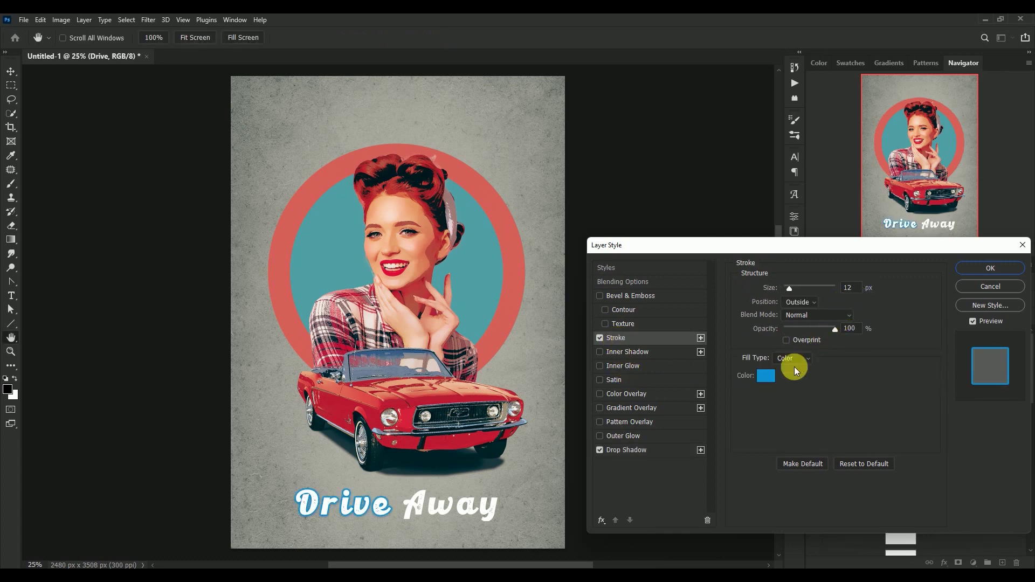
{"action": "left_click", "coordinate": [773, 381]}
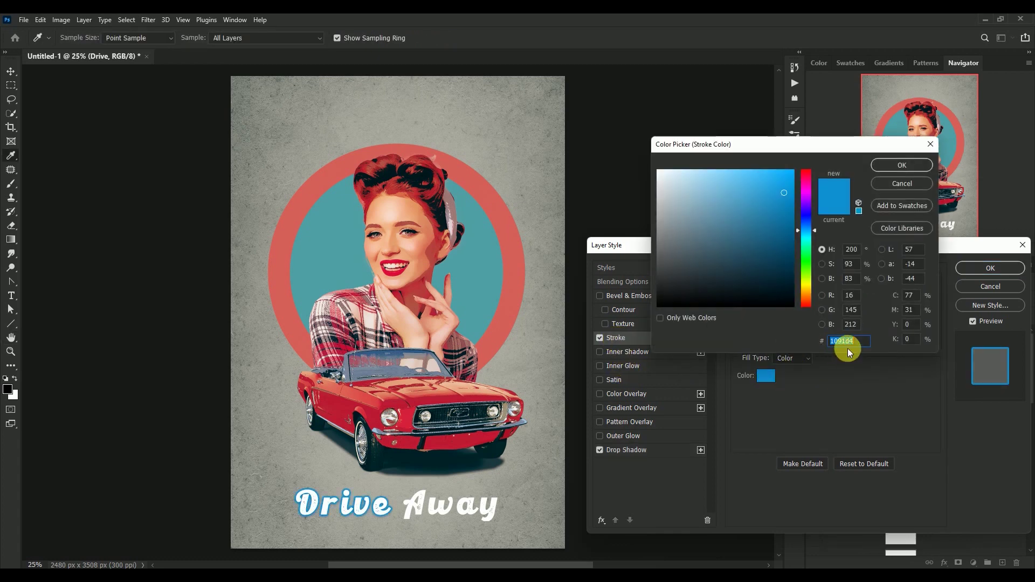
{"action": "left_click", "coordinate": [899, 165]}
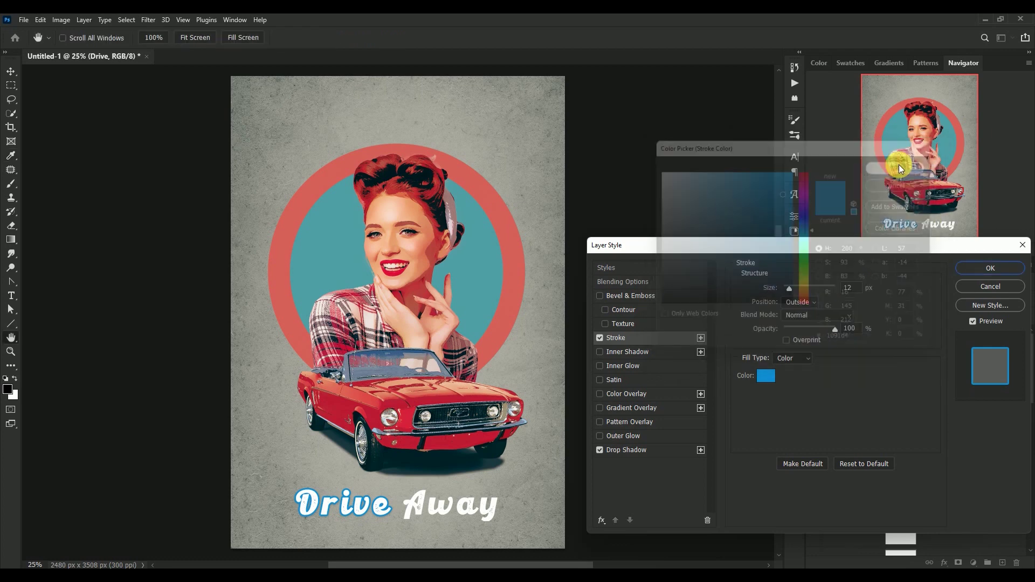
{"action": "left_click", "coordinate": [990, 268]}
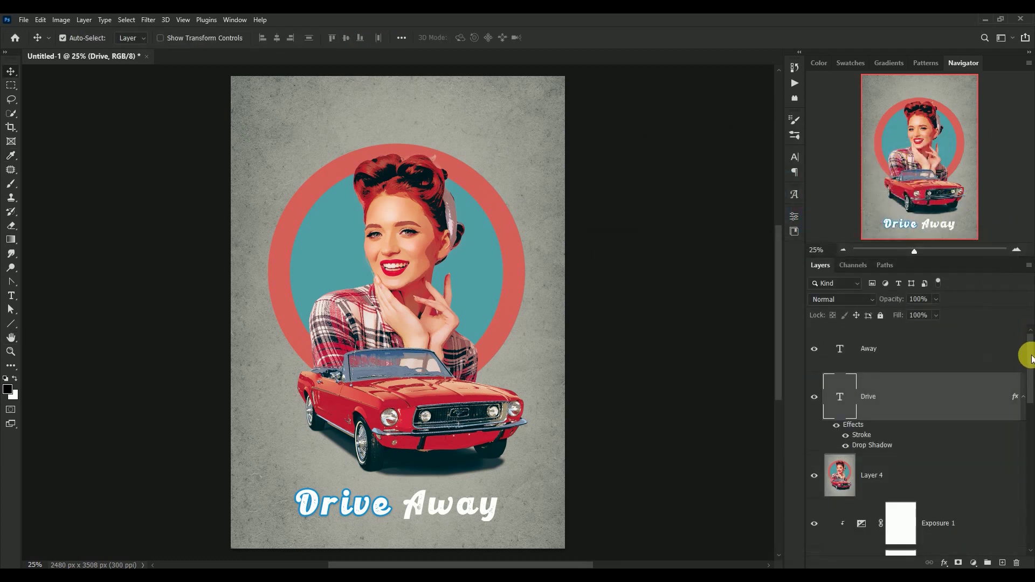
{"action": "right_click", "coordinate": [1014, 396]}
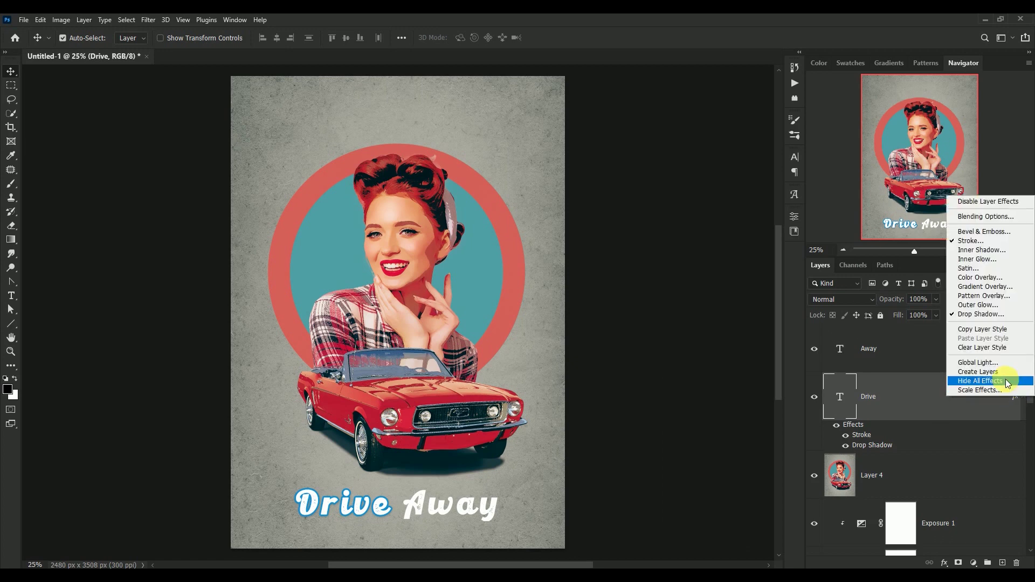
{"action": "left_click", "coordinate": [1008, 330]}
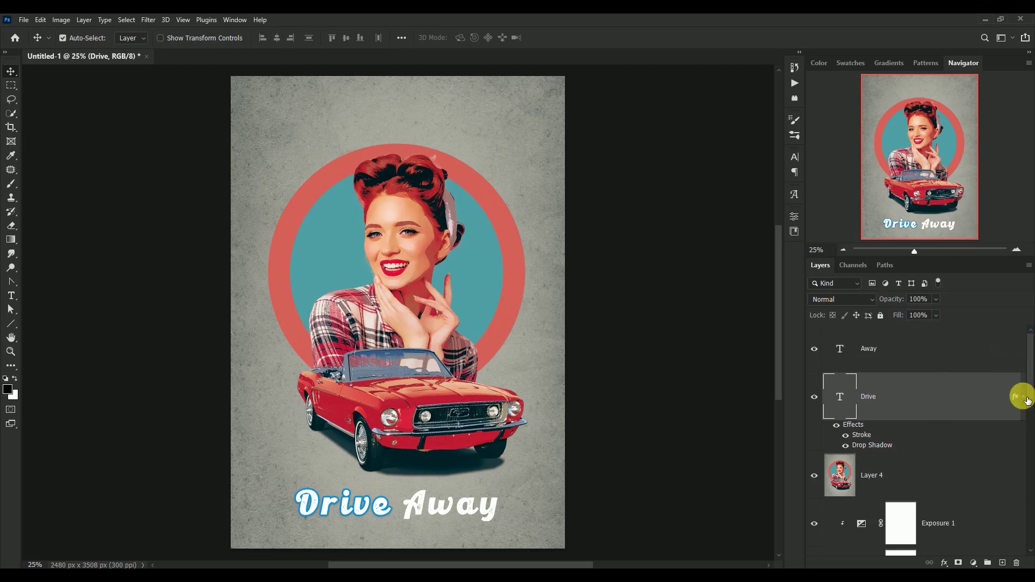
- Paste Drive's layer style onto the Away layer and collapse both effects lists
{"action": "left_click", "coordinate": [1021, 397]}
{"action": "left_click", "coordinate": [964, 355]}
{"action": "right_click", "coordinate": [960, 350]}
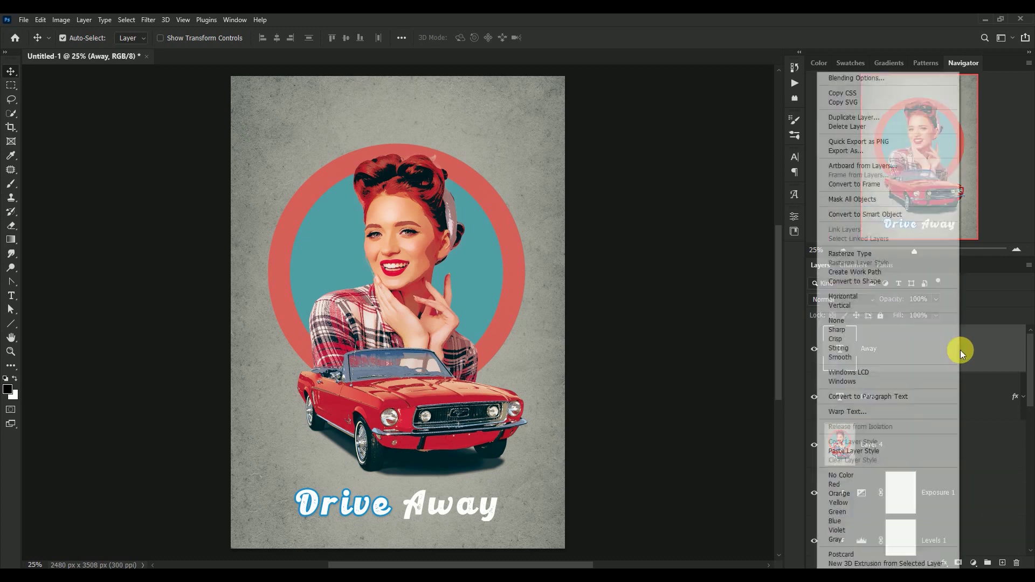
{"action": "left_click", "coordinate": [933, 450]}
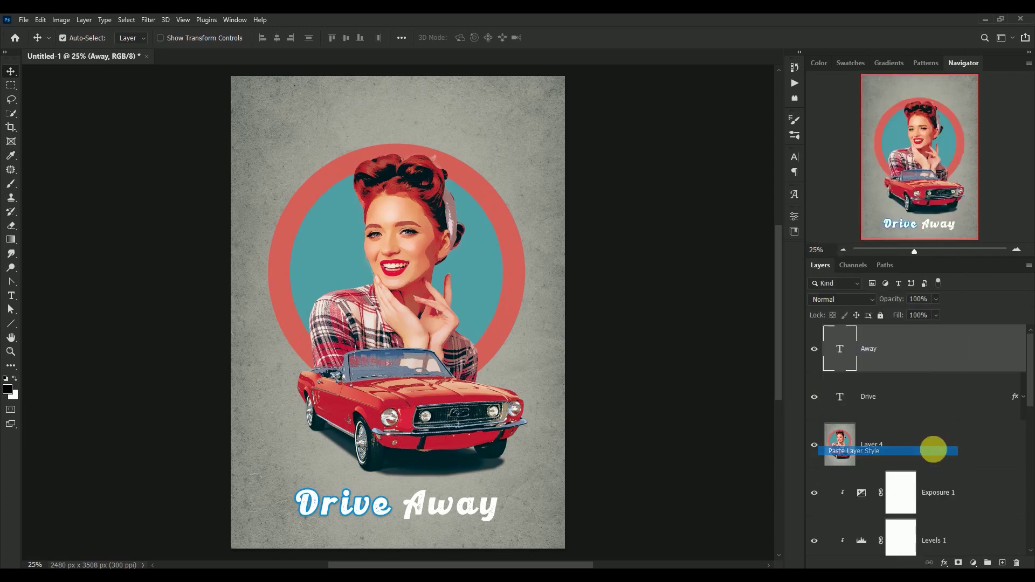
{"action": "left_click", "coordinate": [1021, 366]}
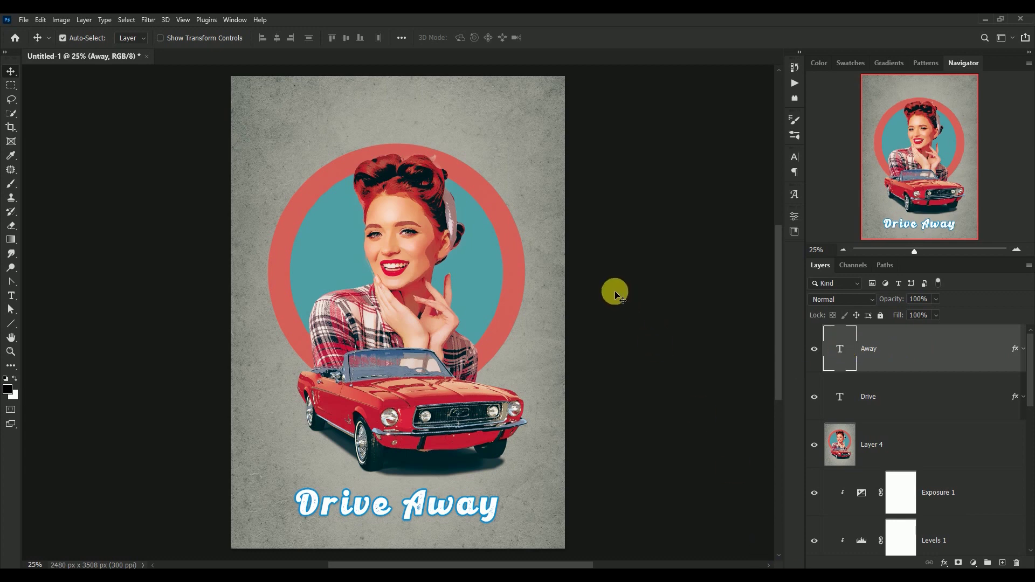
- Draw a black line with a 15 px stroke under the Drive Away title
{"action": "left_click", "coordinate": [11, 324]}
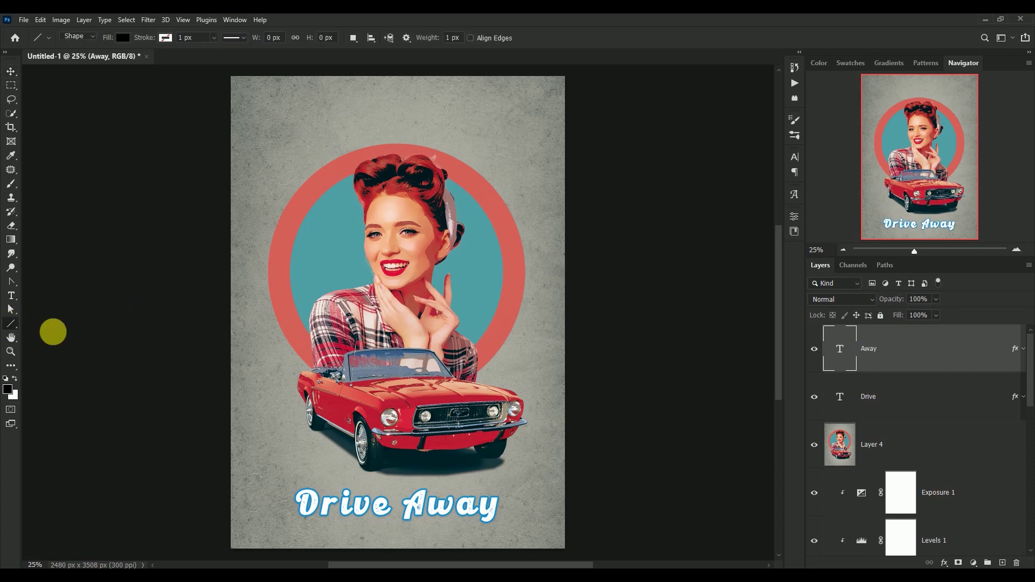
{"action": "left_click_drag", "start_coordinate": [328, 532], "coordinate": [475, 544]}
{"action": "left_click", "coordinate": [671, 367]}
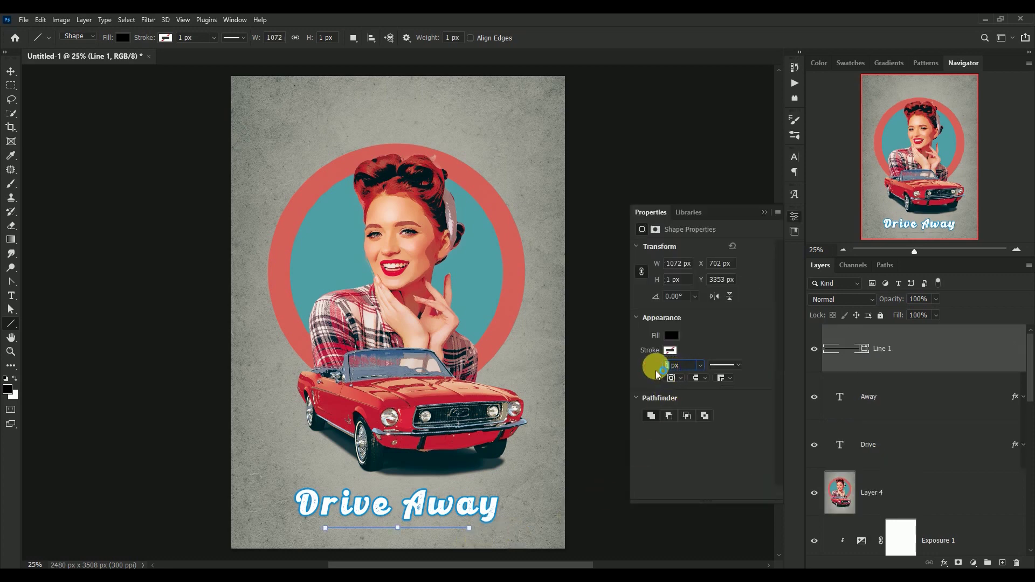
{"action": "type", "text": "15"}
{"action": "key", "text": "Return"}
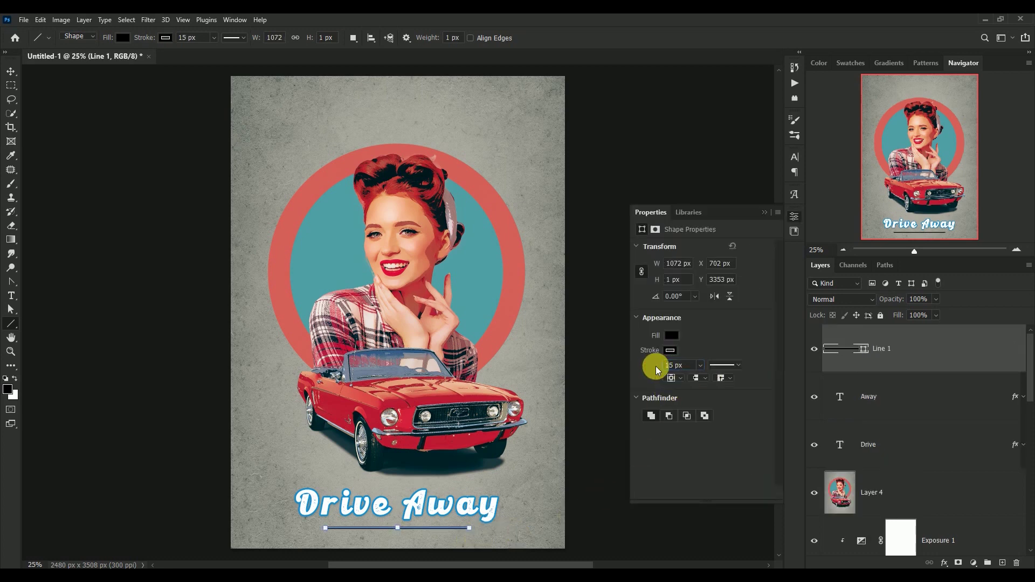
{"action": "left_click", "coordinate": [764, 213]}
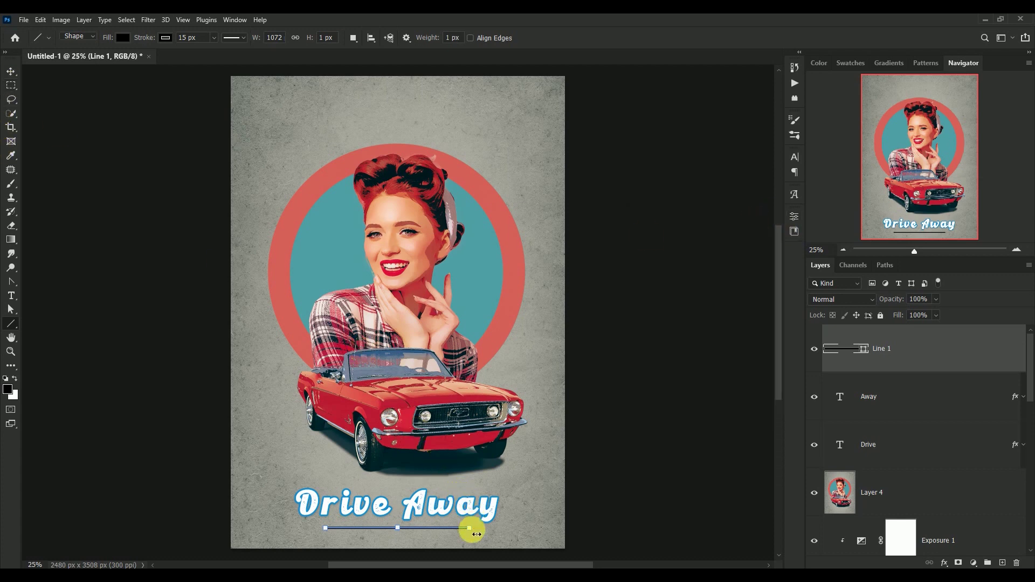
- Shorten the line from its right end and deselect the Line 1 layer
{"action": "left_click_drag", "start_coordinate": [475, 535], "coordinate": [440, 531]}
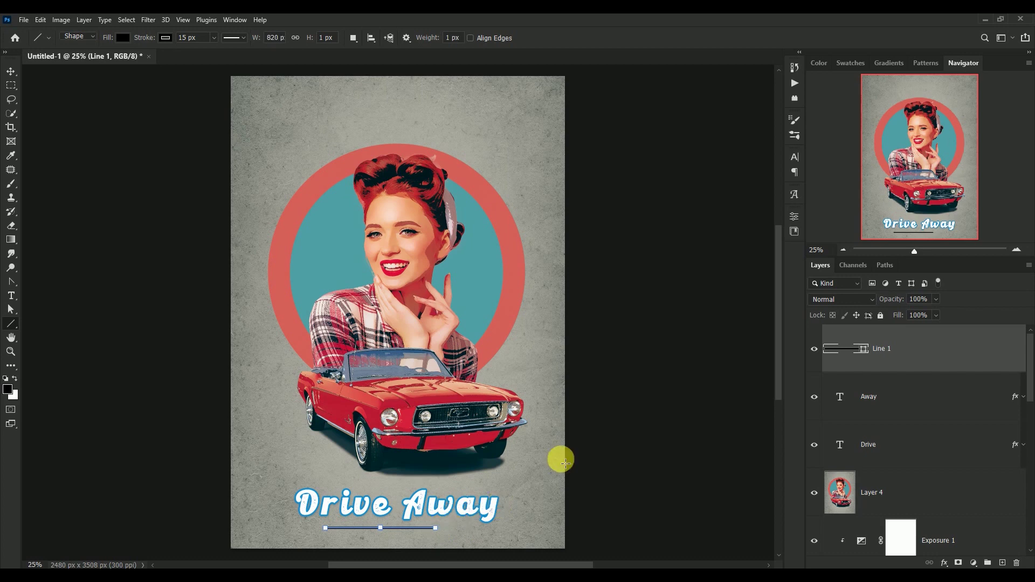
{"action": "left_click", "coordinate": [11, 72]}
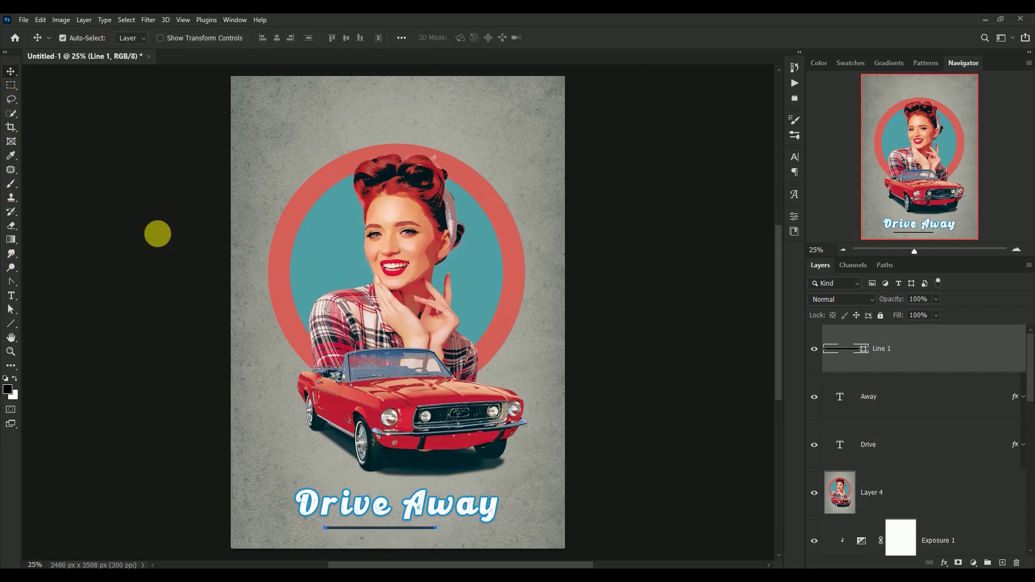
{"action": "left_click", "coordinate": [630, 426]}
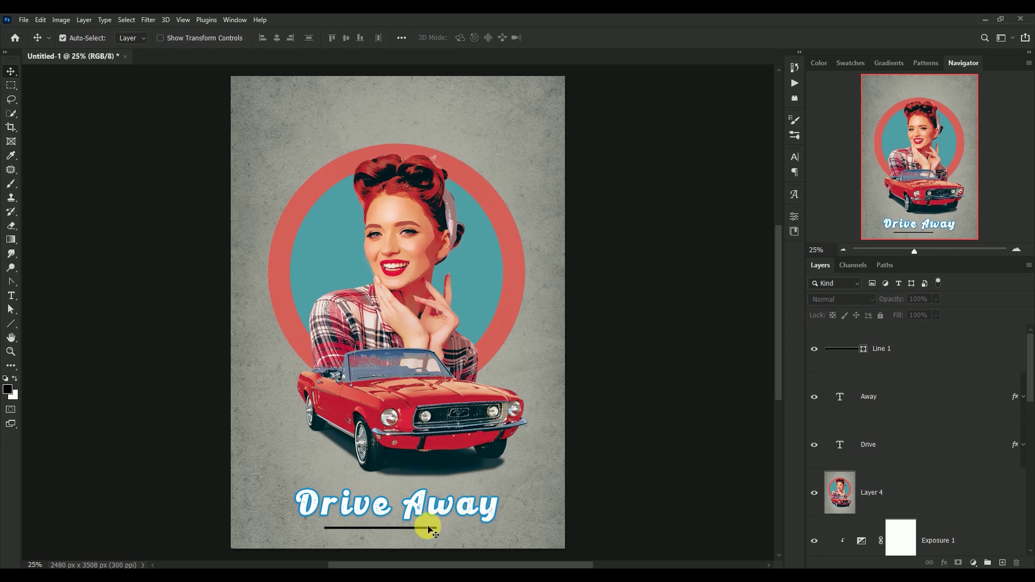
- Undo the accidental image shift, move the line right under Away, and duplicate it below
{"action": "left_click_drag", "start_coordinate": [429, 529], "coordinate": [443, 530]}
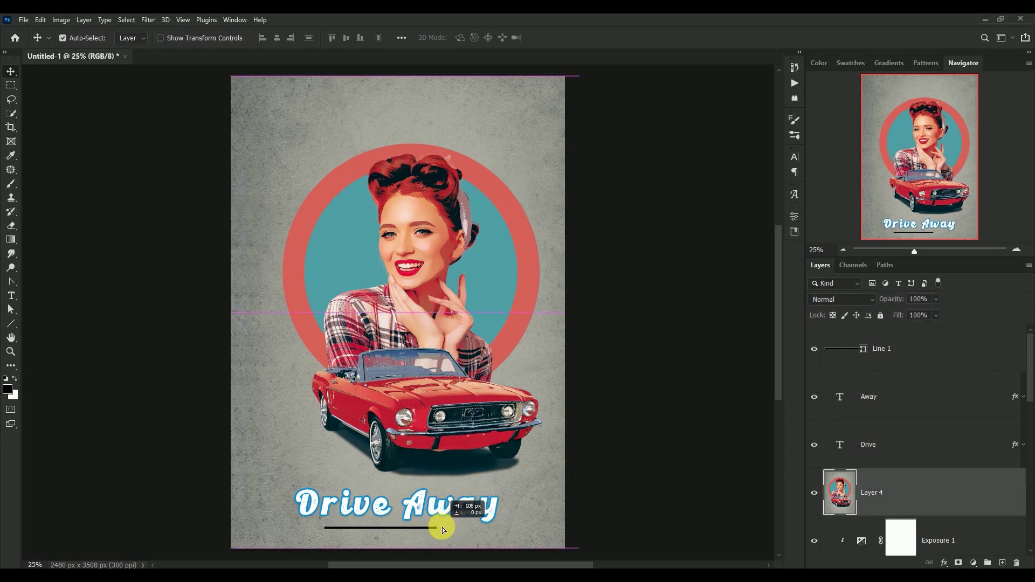
{"action": "key", "text": "ctrl+z"}
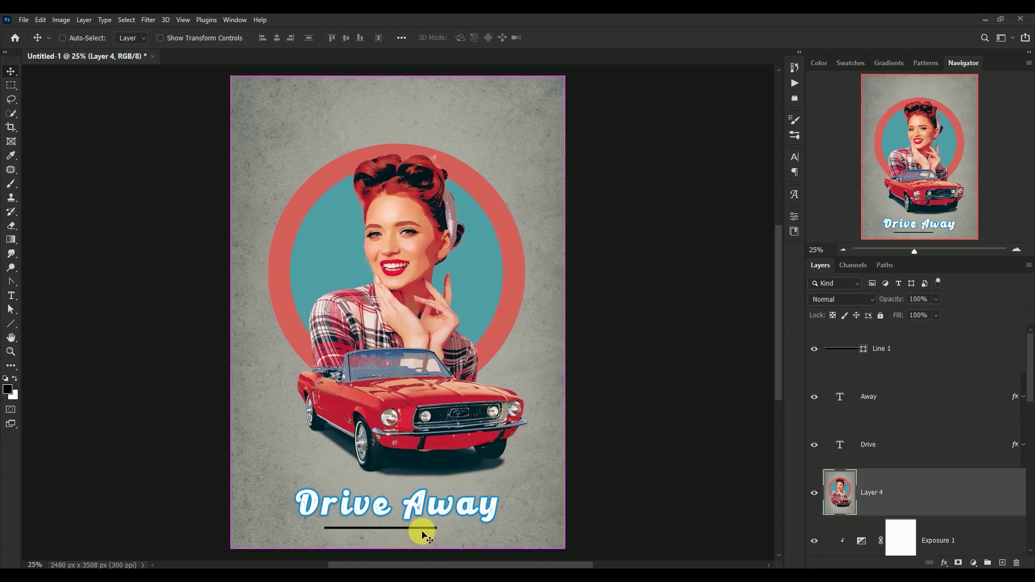
{"action": "mouse_move", "coordinate": [424, 532]}
{"action": "left_mouse_down"}
{"action": "mouse_move", "coordinate": [501, 534]}
{"action": "mouse_move", "coordinate": [491, 530]}
{"action": "left_mouse_up"}
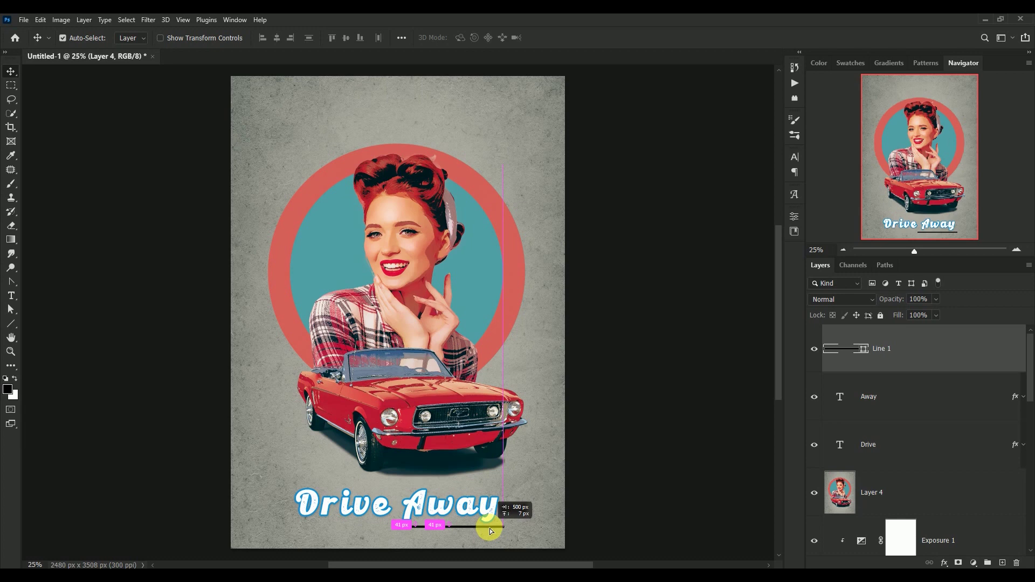
{"action": "left_click_drag", "start_coordinate": [491, 531], "coordinate": [491, 532]}
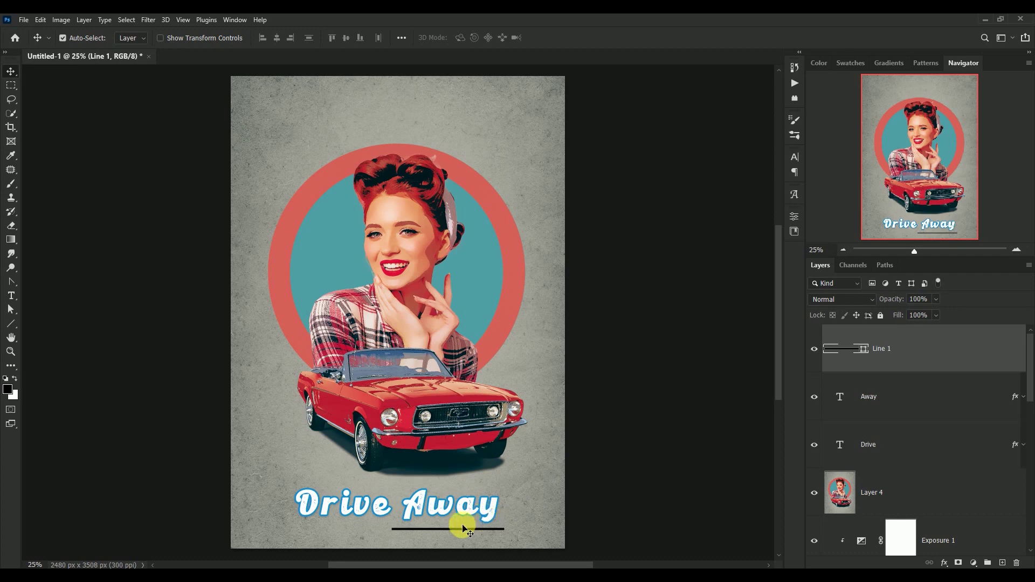
{"action": "left_click_drag", "start_coordinate": [454, 533], "coordinate": [490, 542]}
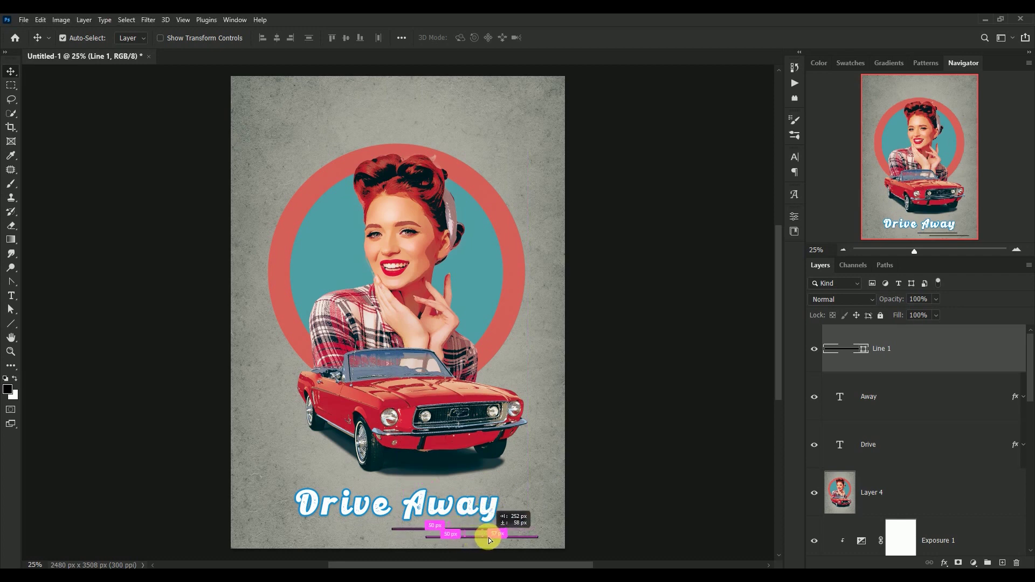
- Nudge the copied line up and stretch it slightly further right
{"action": "key", "text": "shift+Up"}
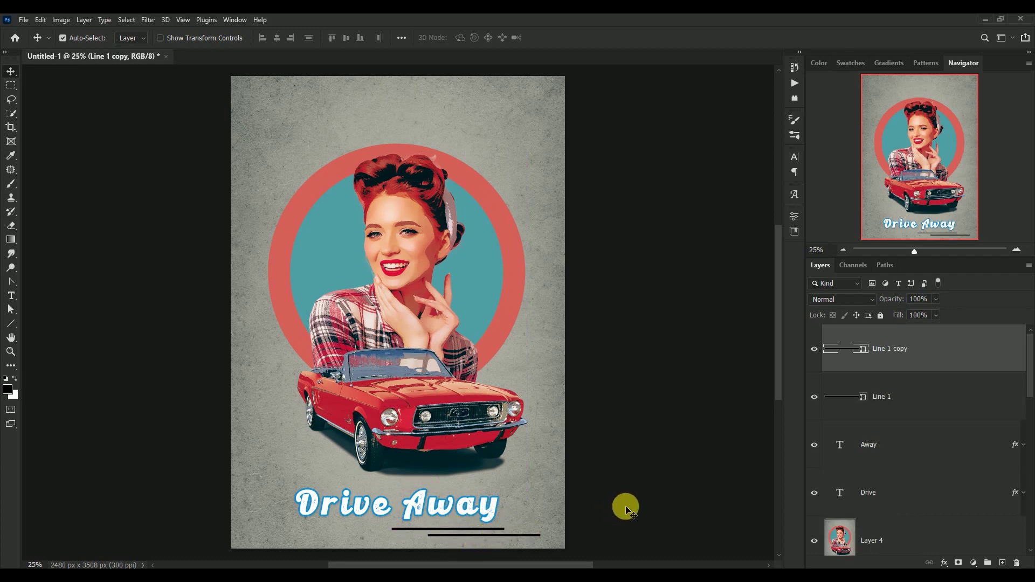
{"action": "key", "text": "shift+Up"}
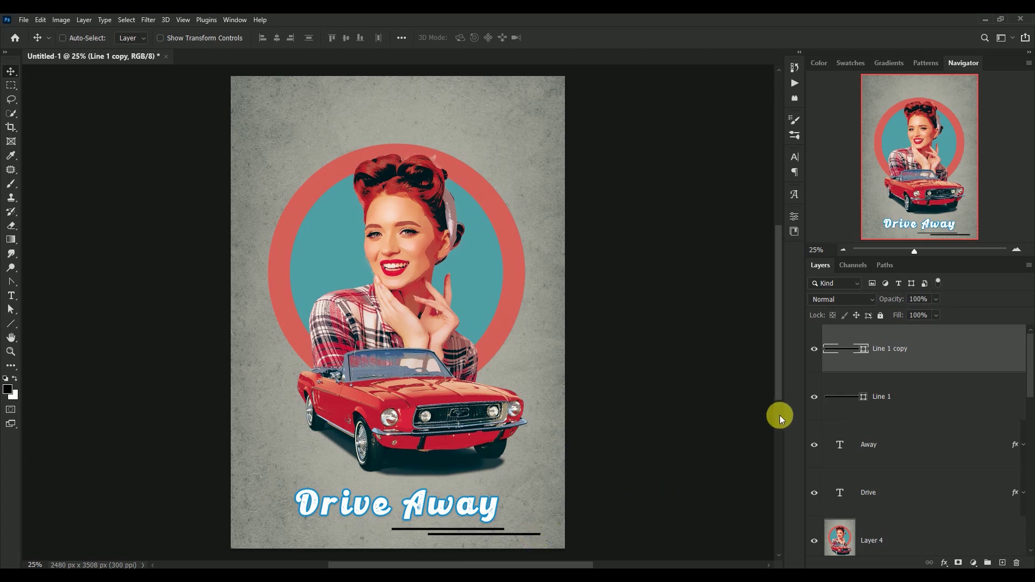
{"action": "key", "text": "ctrl+t"}
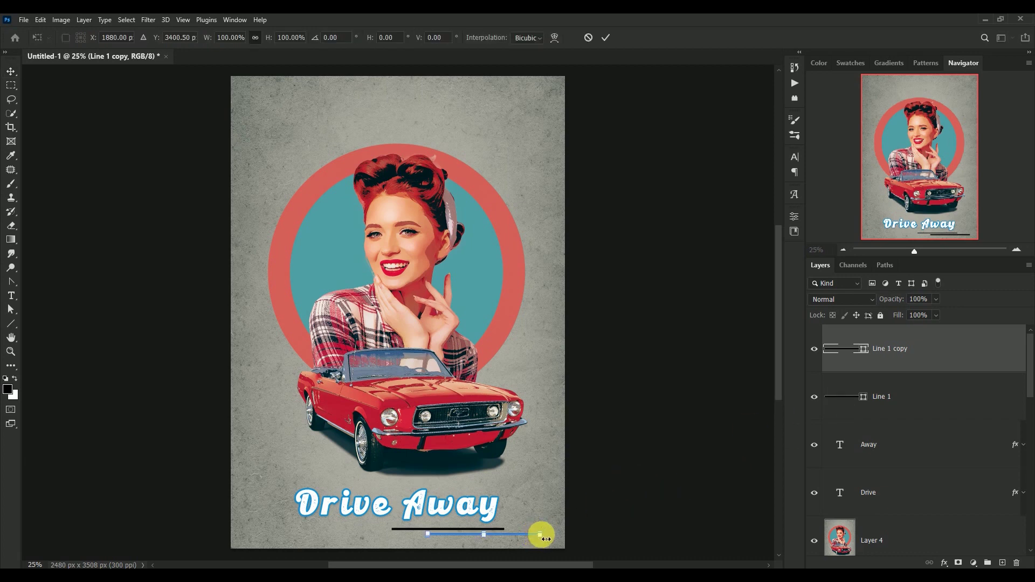
{"action": "left_click_drag", "start_coordinate": [541, 535], "coordinate": [552, 535]}
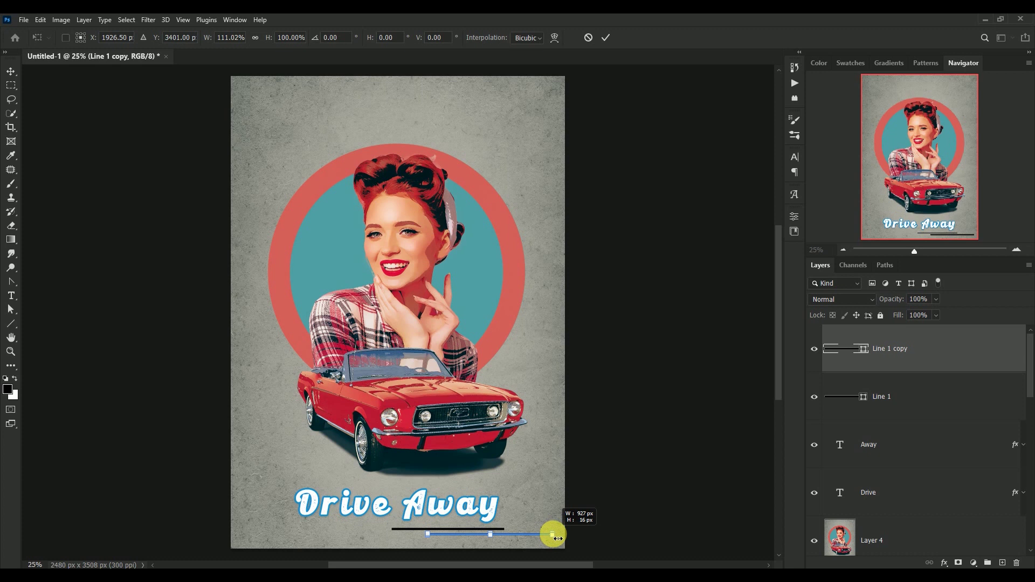
{"action": "left_click_drag", "start_coordinate": [557, 538], "coordinate": [553, 537]}
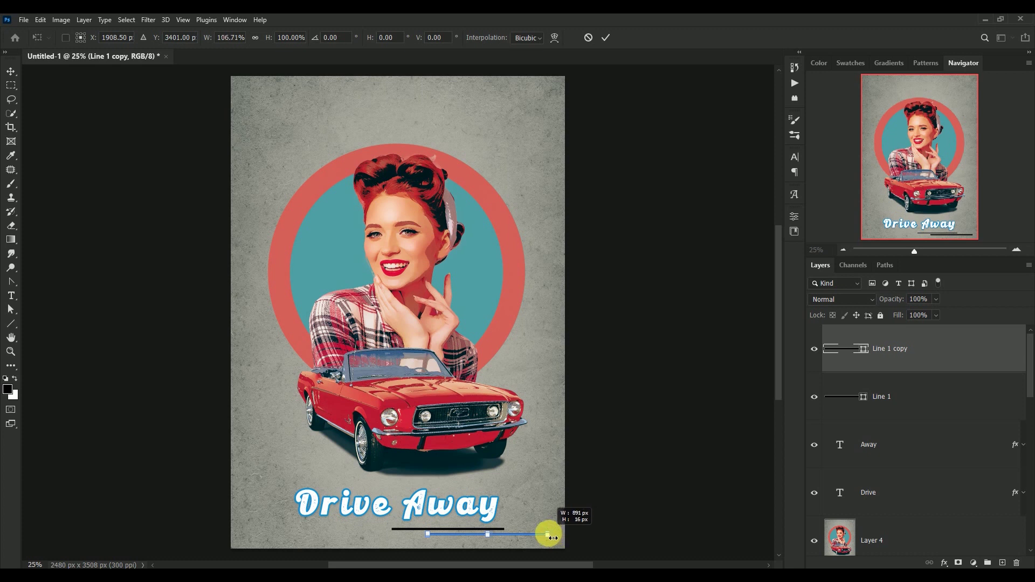
{"action": "key", "text": "Return"}
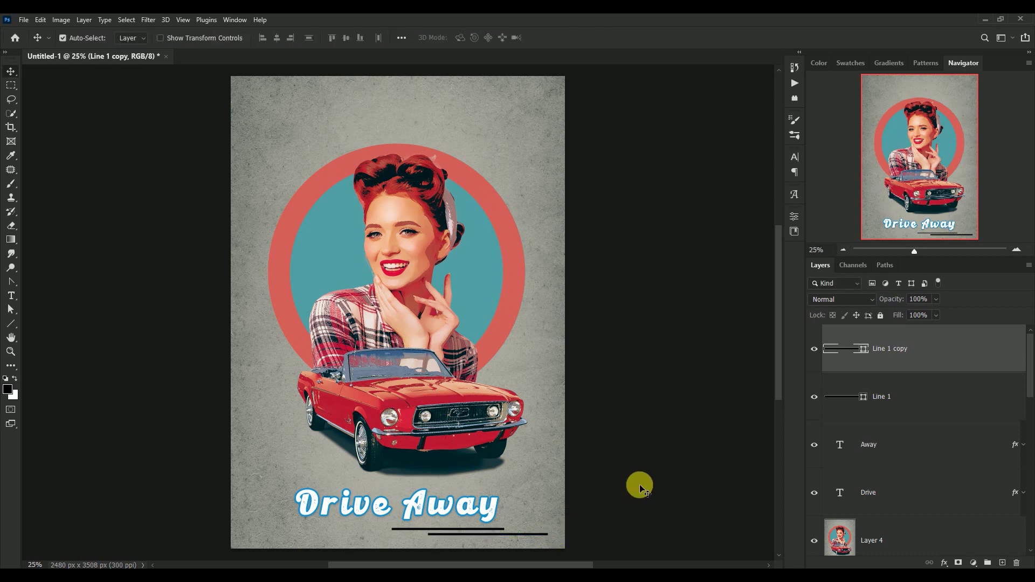
- Merge both line layers into one and duplicate the merged pair
{"action": "left_click", "coordinate": [927, 400], "text": "shift"}
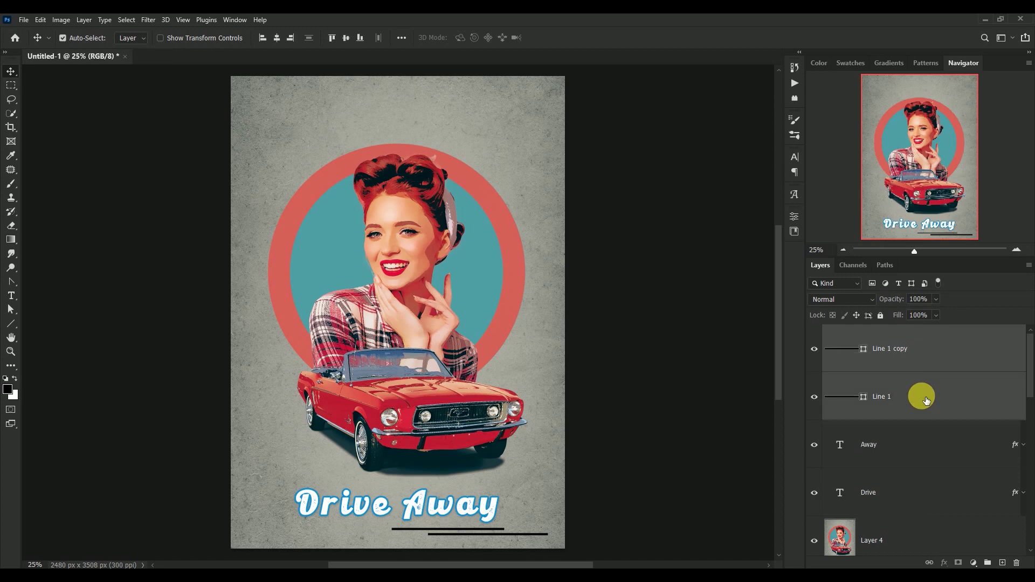
{"action": "key", "text": "ctrl+e"}
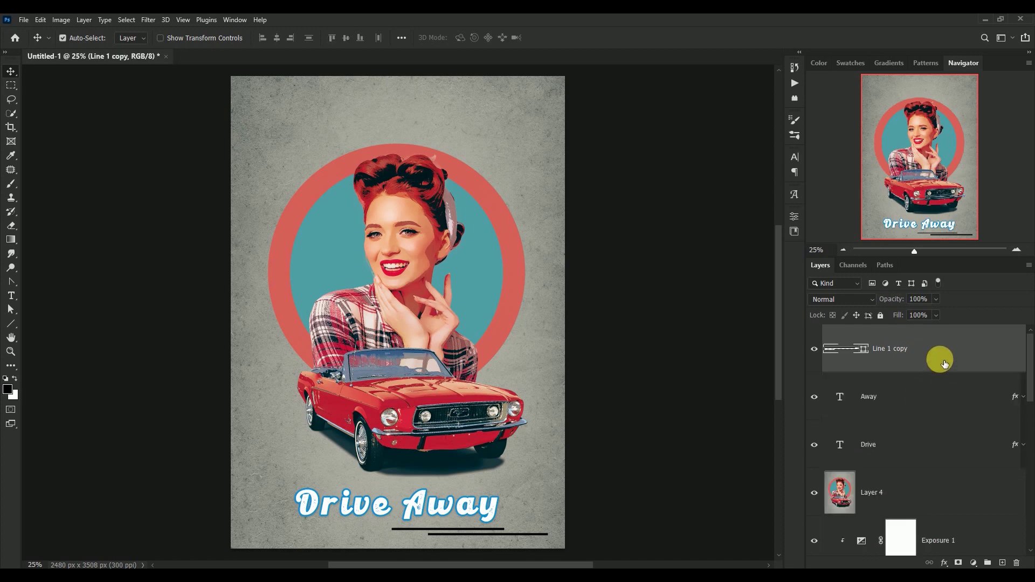
{"action": "left_click_drag", "start_coordinate": [940, 351], "coordinate": [1002, 562]}
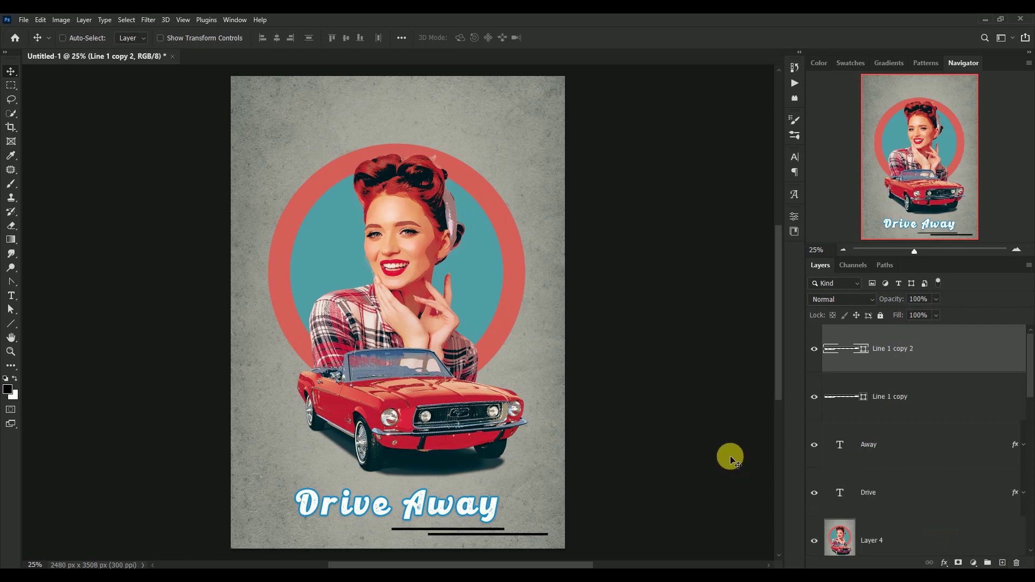
- Move the duplicated line pair above Drive Away on the left side
{"action": "key", "text": "ctrl+t"}
{"action": "mouse_move", "coordinate": [484, 536]}
{"action": "left_mouse_down"}
{"action": "mouse_move", "coordinate": [412, 497]}
{"action": "mouse_move", "coordinate": [360, 486]}
{"action": "left_mouse_up"}
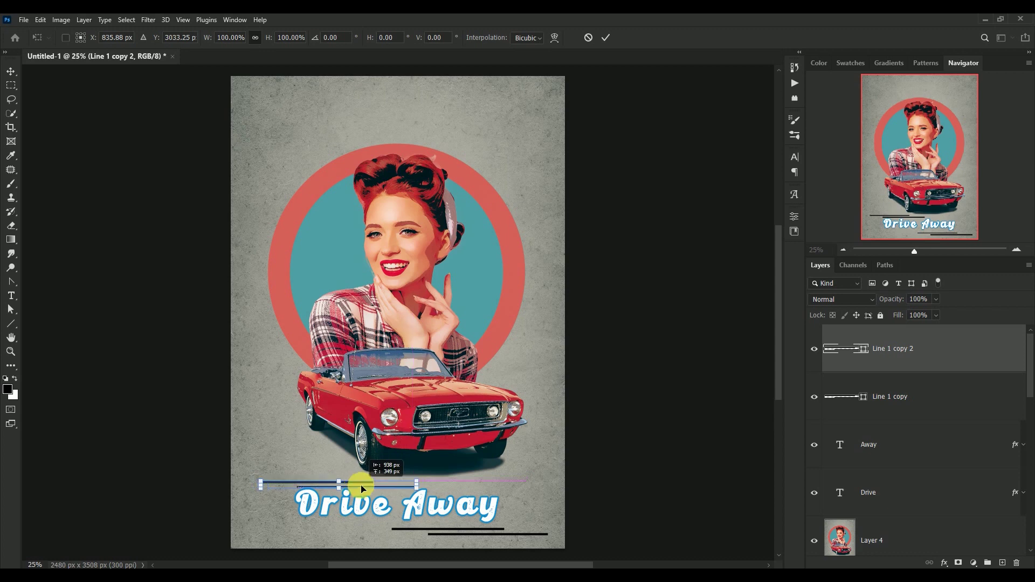
{"action": "key", "text": "Return"}
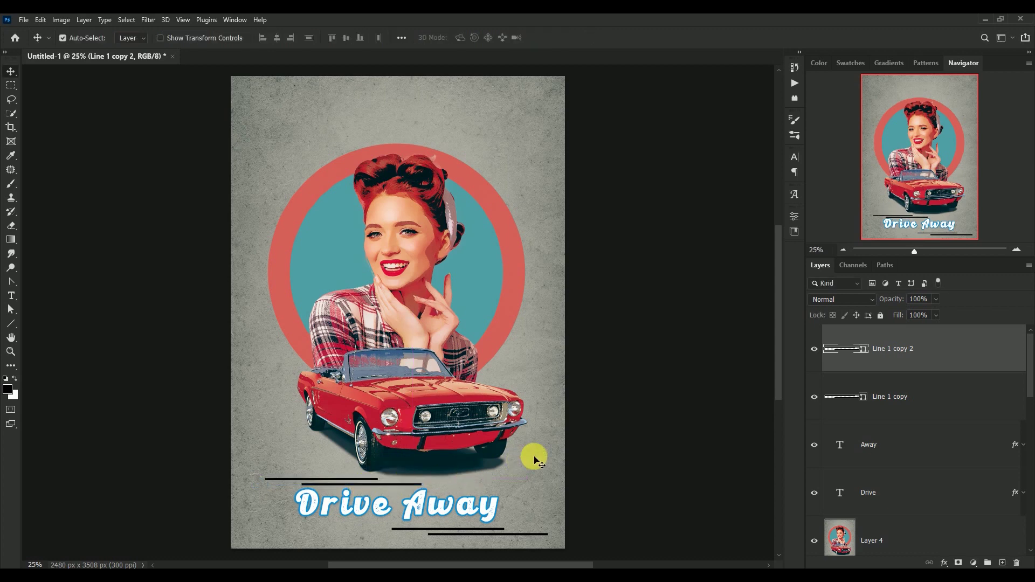
- Nudge the lower and upper line pairs closer to the title text
{"action": "left_click", "coordinate": [486, 530]}
{"action": "key", "text": "Up"}
{"action": "key", "text": "Up"}
{"action": "key", "text": "Up"}
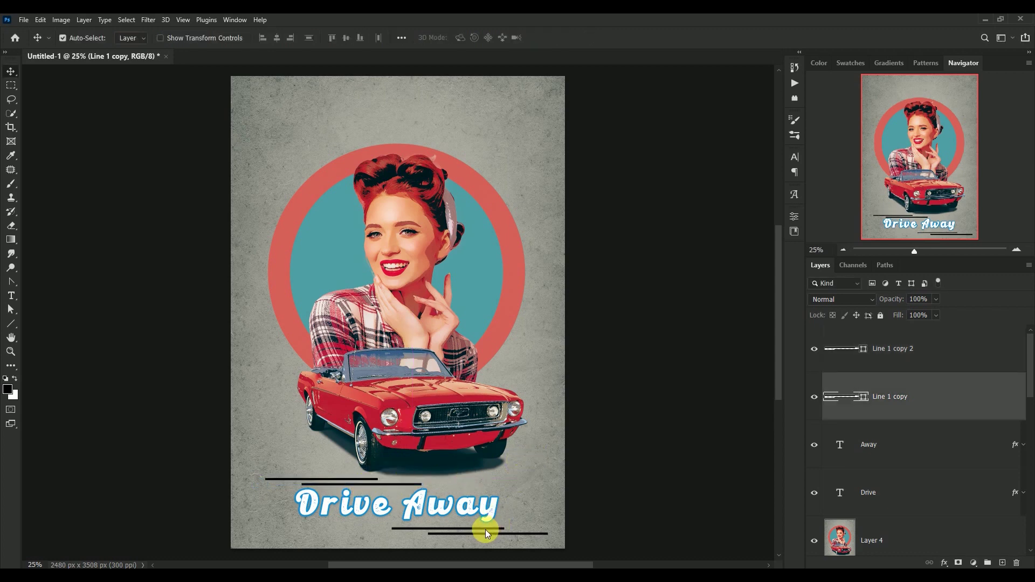
{"action": "key", "text": "Up"}
{"action": "key", "text": "Up"}
{"action": "key", "text": "Up"}
{"action": "key", "text": "Up"}
{"action": "key", "text": "Up"}
{"action": "key", "text": "Up"}
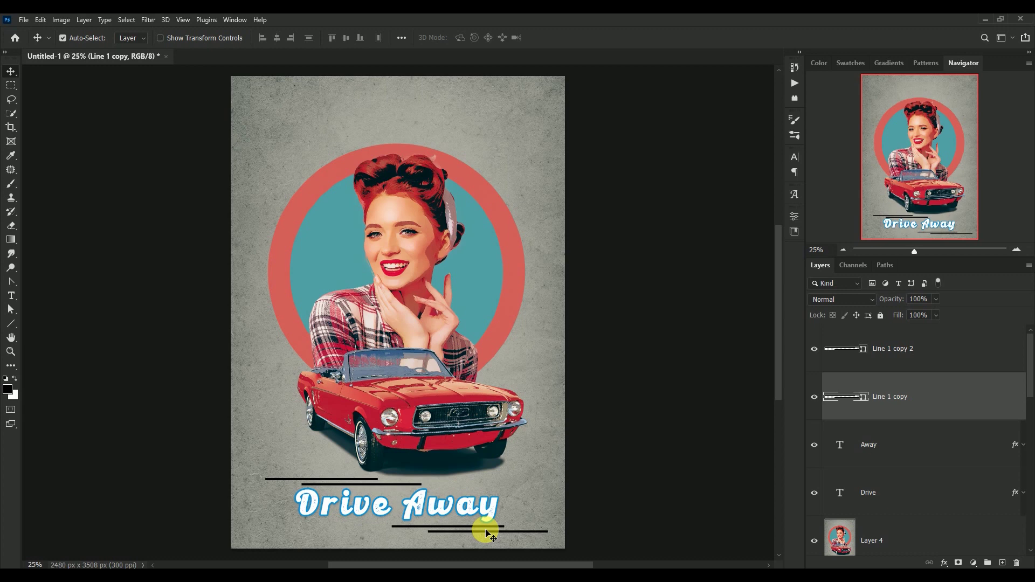
{"action": "left_click", "coordinate": [370, 482]}
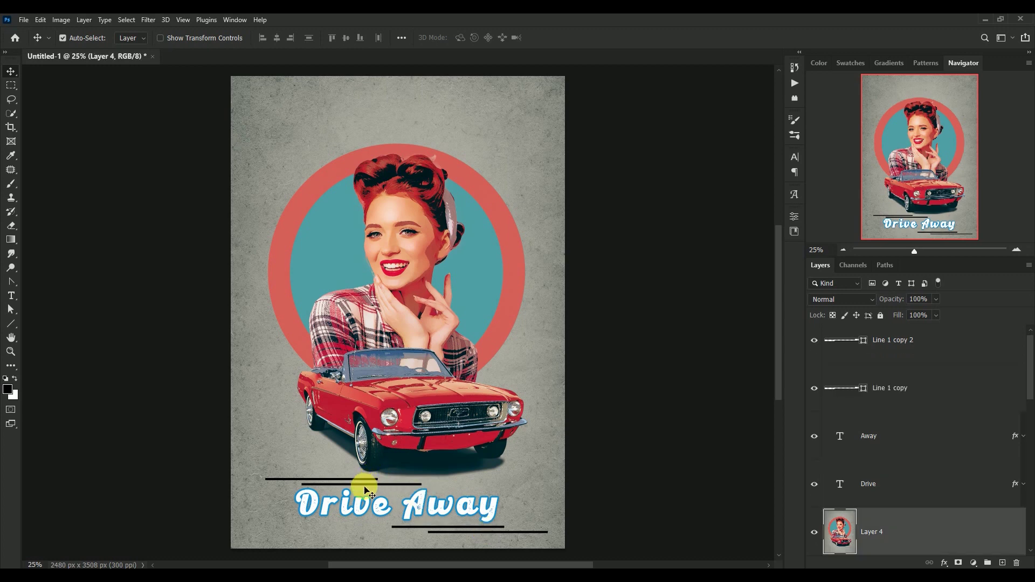
{"action": "left_click", "coordinate": [367, 489]}
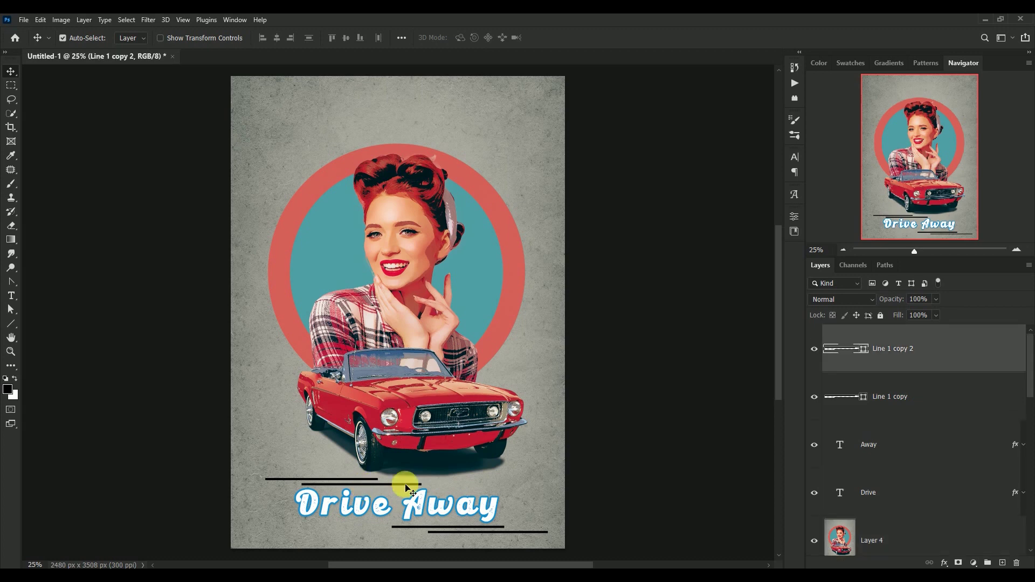
{"action": "key", "text": "Up"}
{"action": "key", "text": "Up"}
{"action": "key", "text": "Up"}
{"action": "key", "text": "Up"}
{"action": "key", "text": "Up"}
{"action": "key", "text": "Up"}
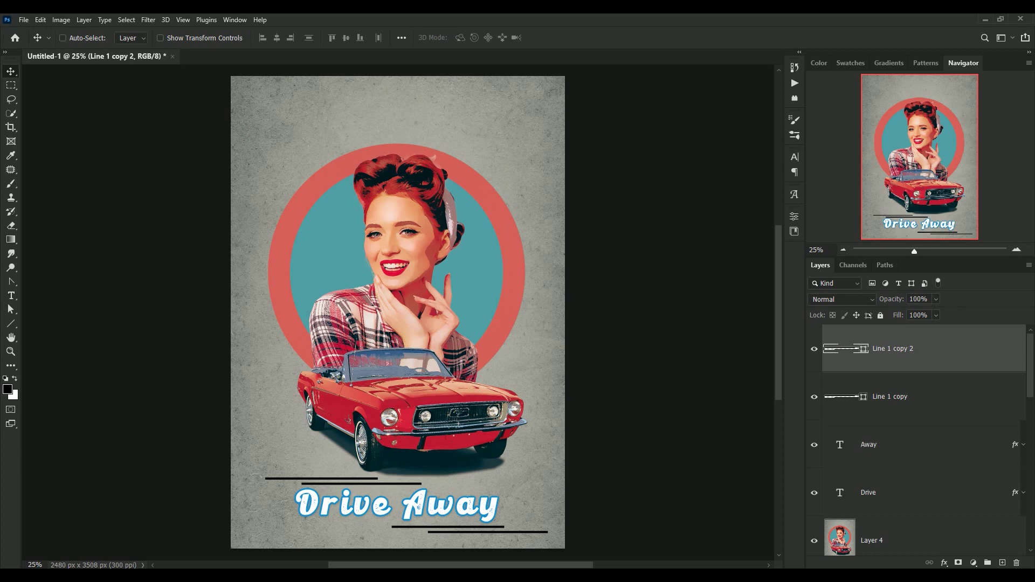
{"action": "key", "text": "Down"}
{"action": "key", "text": "Down"}
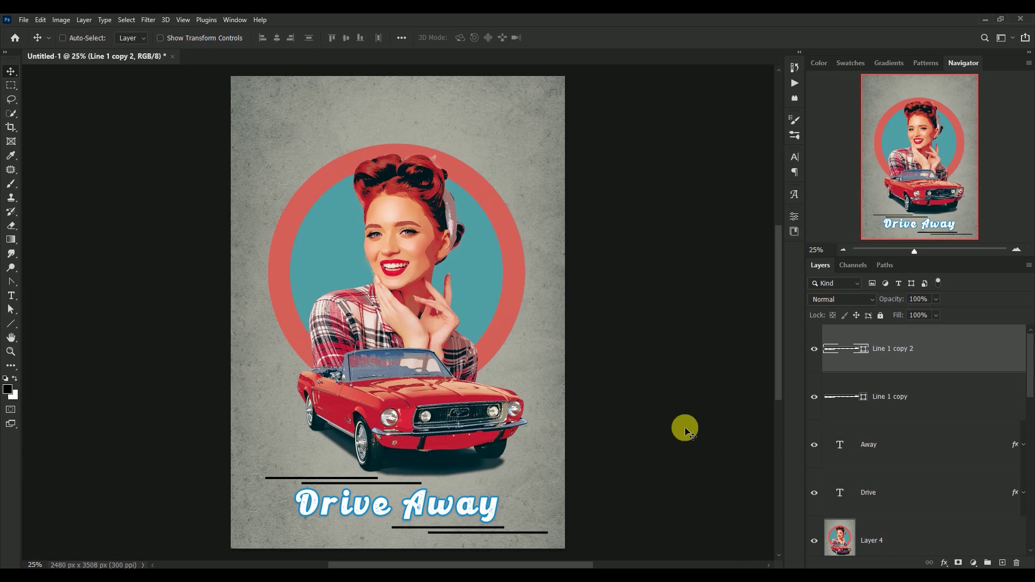
{"action": "key", "text": "ctrl+minus"}
- Enable Auto-Select for the Move tool and zoom in to review the finished poster
{"action": "key", "text": "ctrl"}
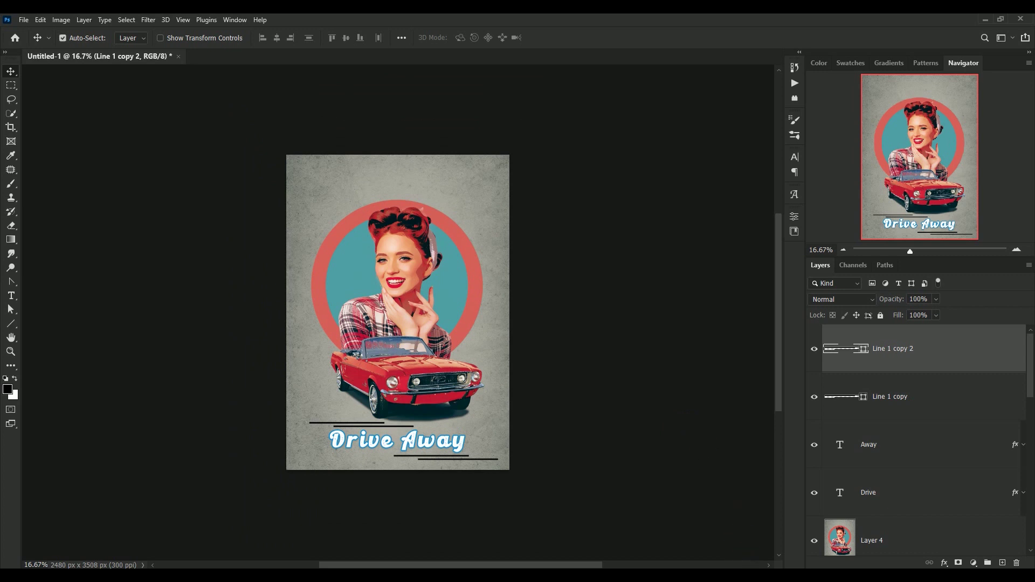
{"action": "scroll", "coordinate": [398, 313], "scroll_direction": "up", "scroll_amount": 2}
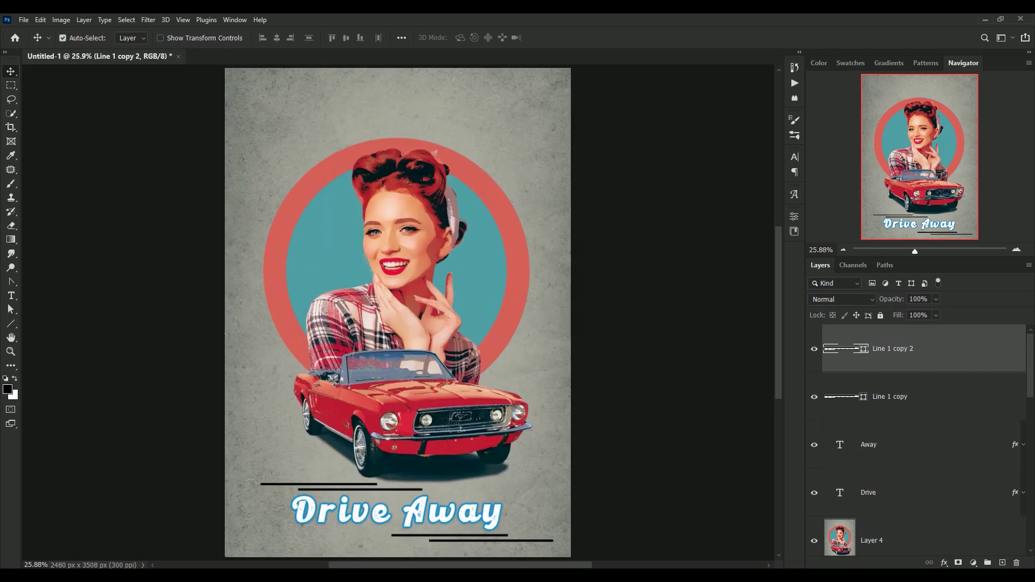